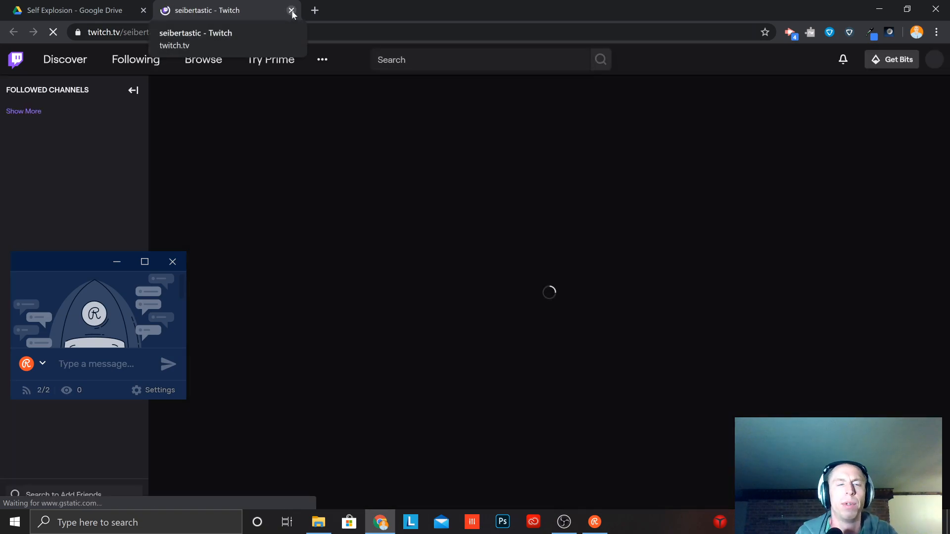
Close the Twitch tab and minimize the browser and OBS windows to read the stream chat.
{"action": "key", "text": "ctrl+w"}
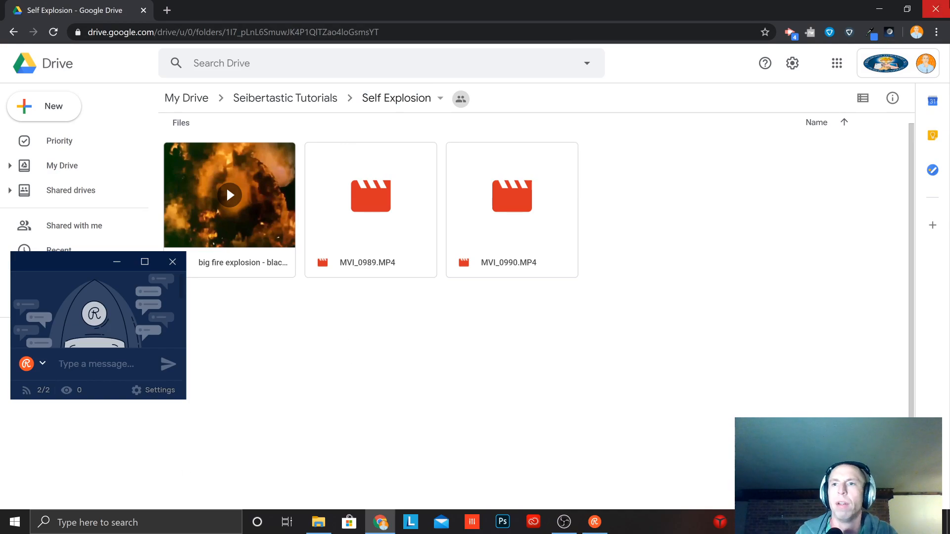
{"action": "left_click", "coordinate": [880, 10]}
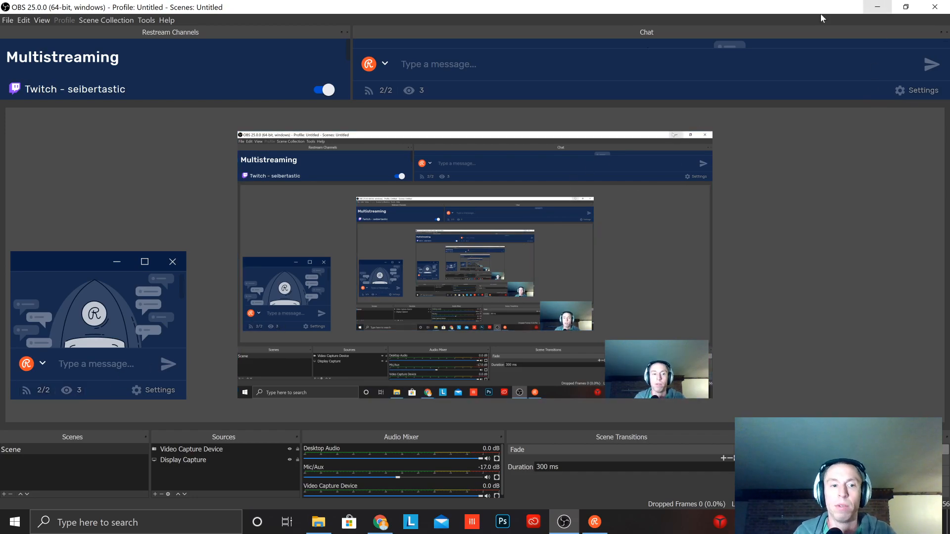
{"action": "left_click", "coordinate": [877, 7]}
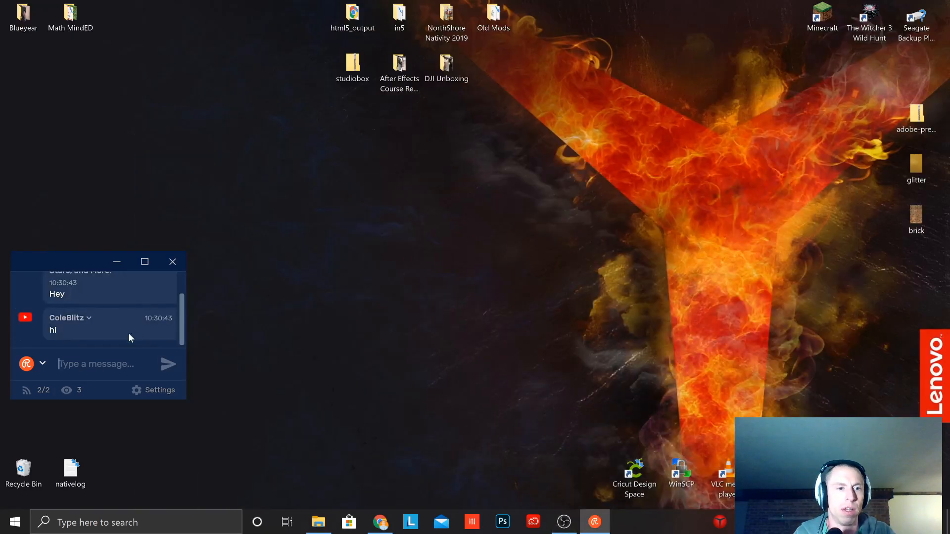
{"action": "scroll", "coordinate": [76, 337], "scroll_direction": "up", "scroll_amount": 1}
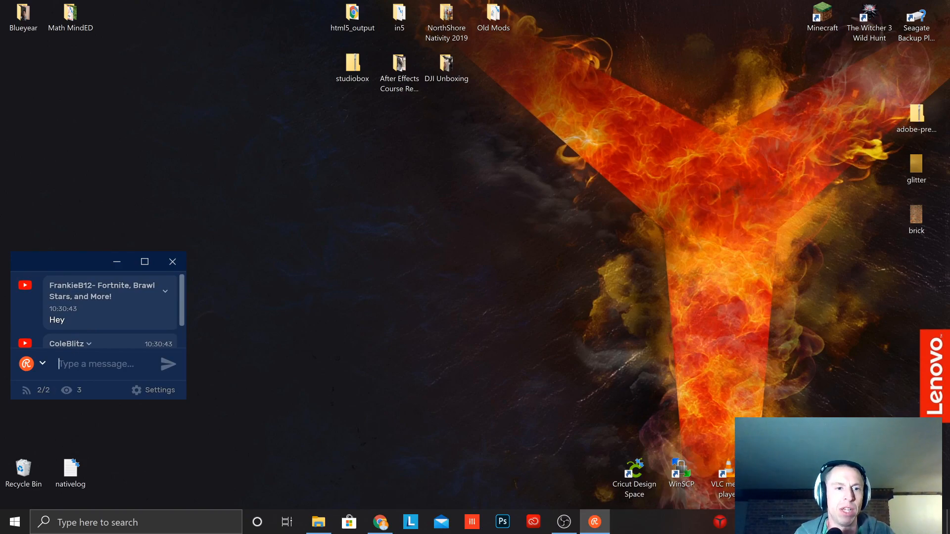
{"action": "scroll", "coordinate": [155, 317], "scroll_direction": "down", "scroll_amount": 1}
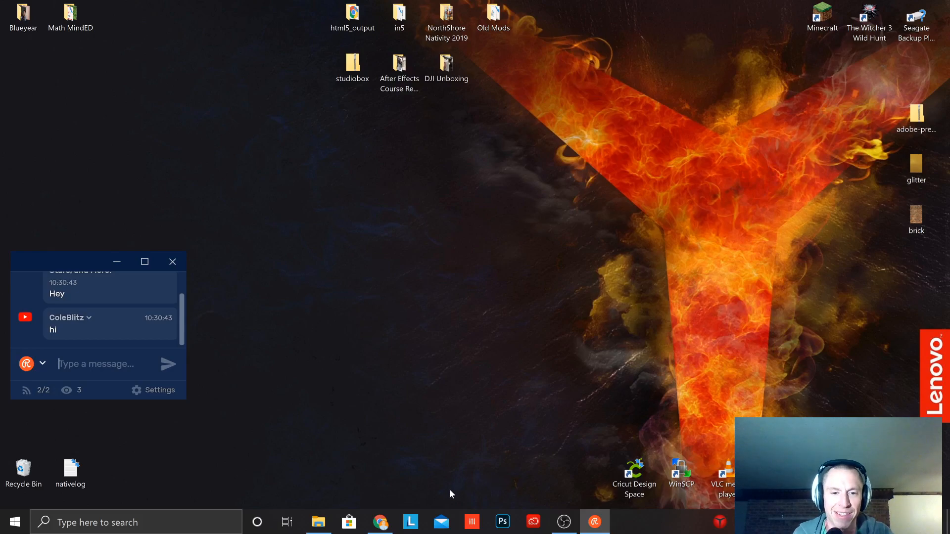
Return to Chrome and open a new browser tab.
{"action": "left_click", "coordinate": [388, 528]}
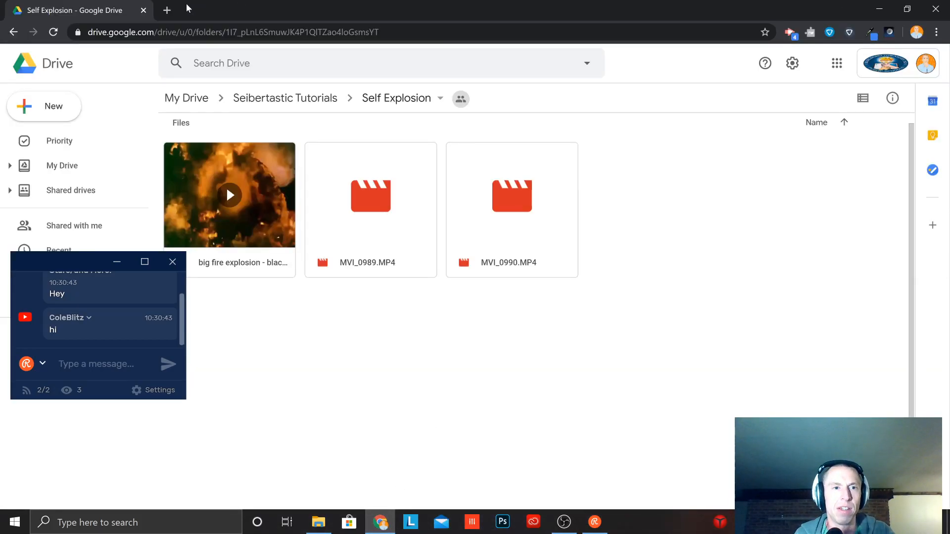
{"action": "left_click", "coordinate": [167, 10]}
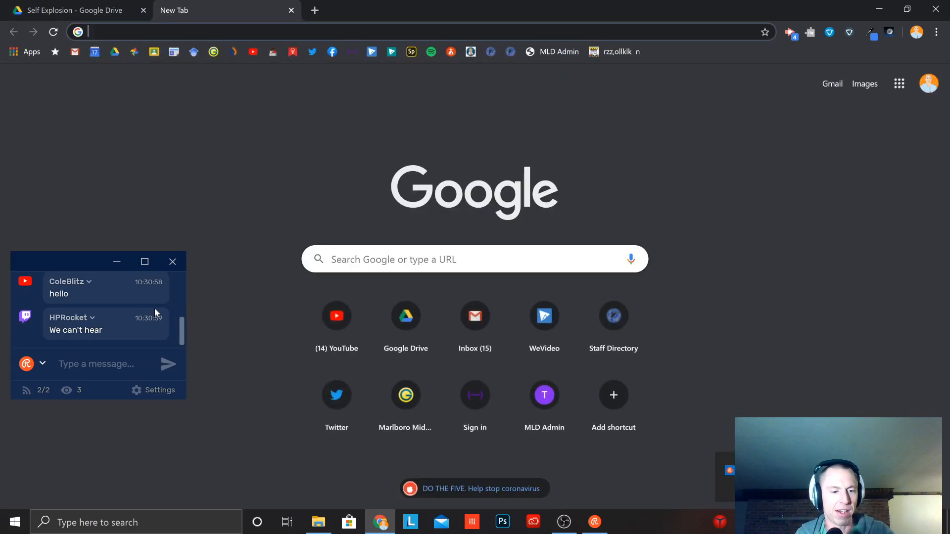
{"action": "key", "text": "XF86AudioRaiseVolume"}
{"action": "key", "text": "XF86AudioLowerVolume"}
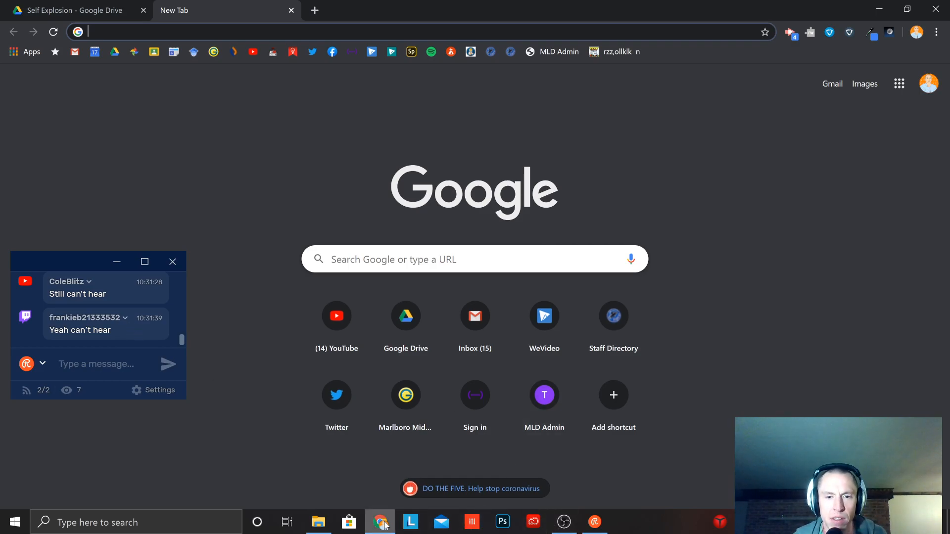
Switch to OBS and apply Microphone (2- USB Audio CODEC) as the Mic/Auxiliary Audio device in the audio settings.
{"action": "left_click", "coordinate": [564, 522]}
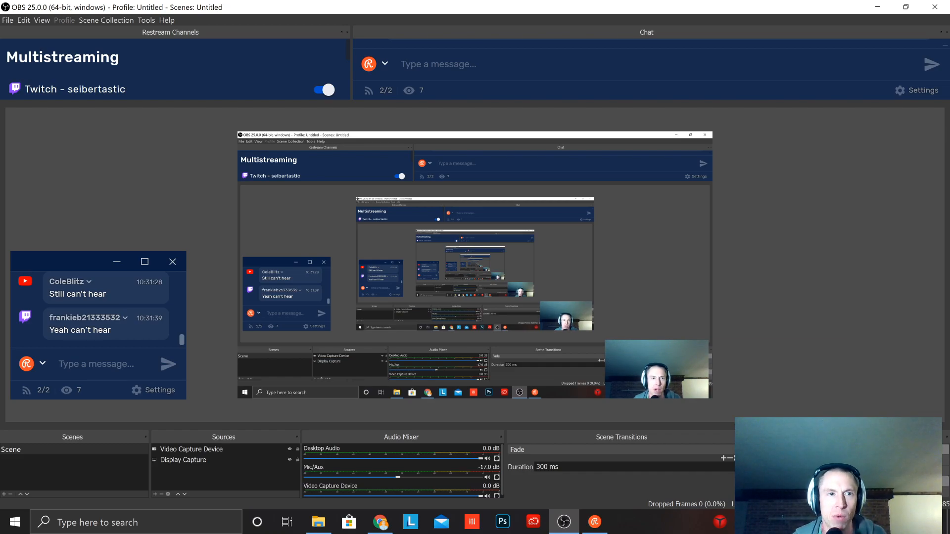
{"action": "left_click", "coordinate": [842, 481]}
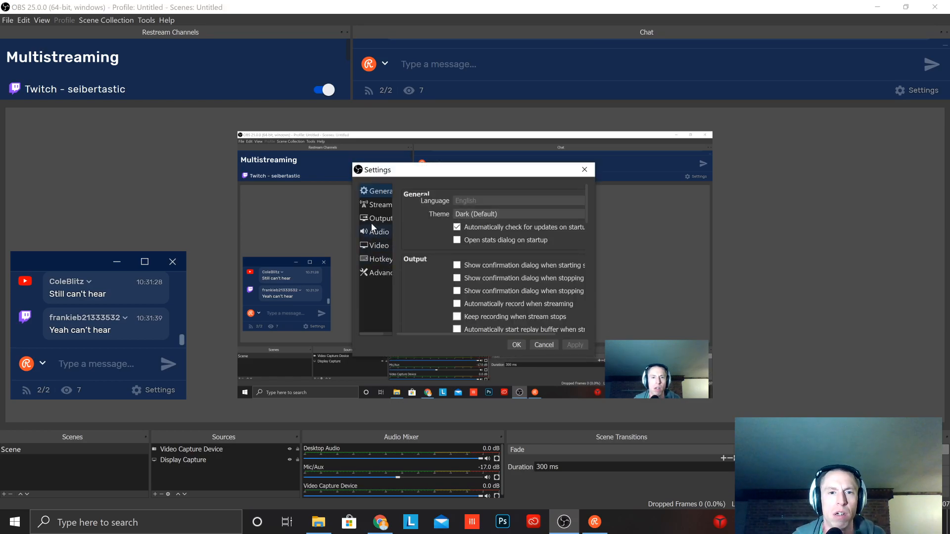
{"action": "left_click", "coordinate": [373, 228]}
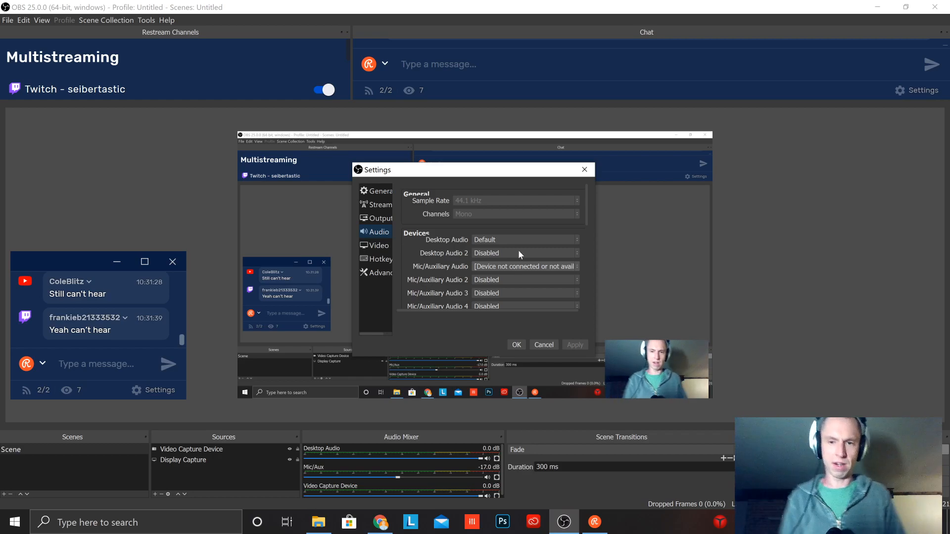
{"action": "left_click", "coordinate": [527, 266]}
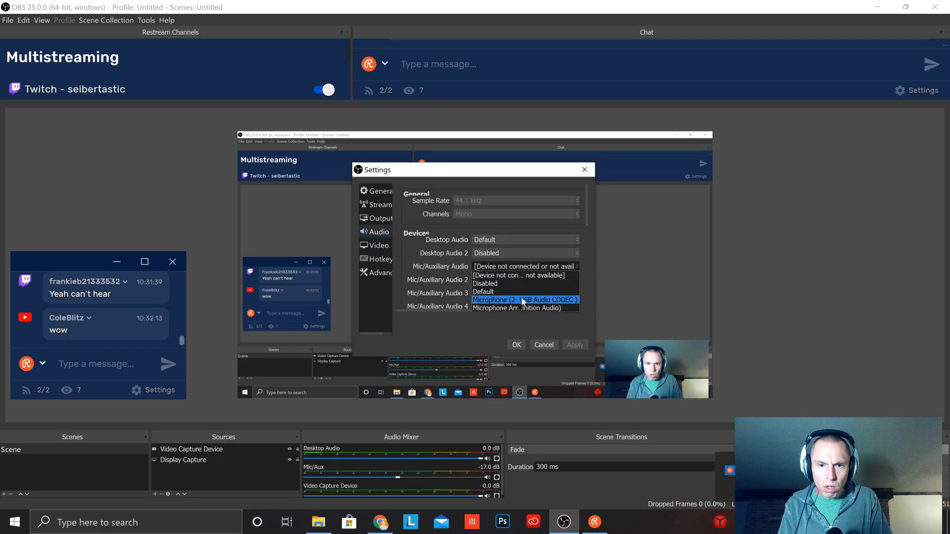
{"action": "left_click", "coordinate": [521, 298]}
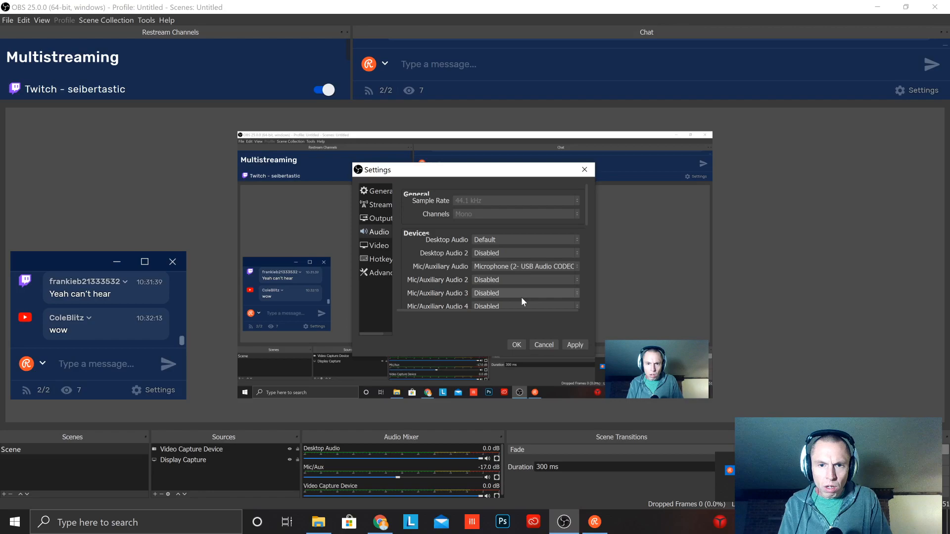
{"action": "left_click", "coordinate": [574, 347]}
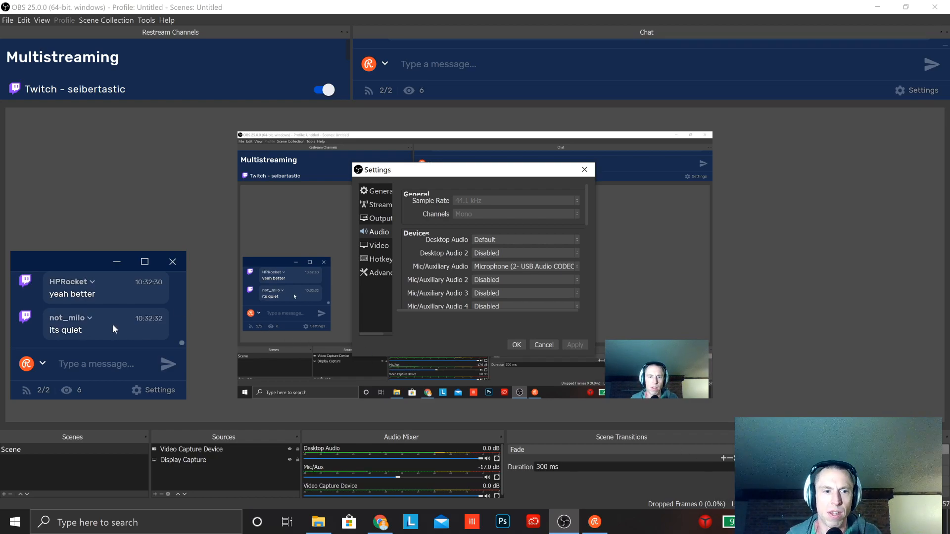
Look back through the stream chat for viewer feedback, and put away the OBS settings and main window.
{"action": "scroll", "coordinate": [112, 324], "scroll_direction": "up", "scroll_amount": 3}
{"action": "scroll", "coordinate": [112, 326], "scroll_direction": "up", "scroll_amount": 3}
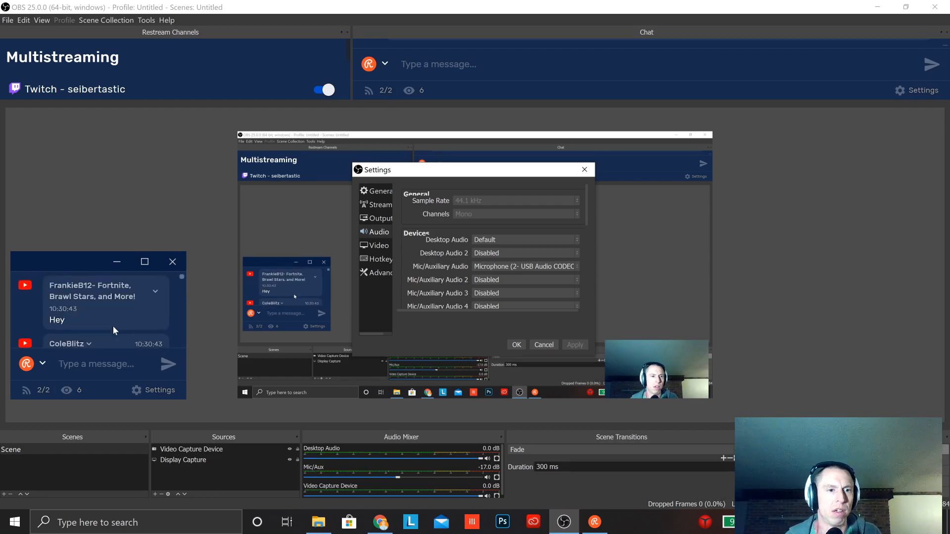
{"action": "scroll", "coordinate": [113, 327], "scroll_direction": "down", "scroll_amount": 10}
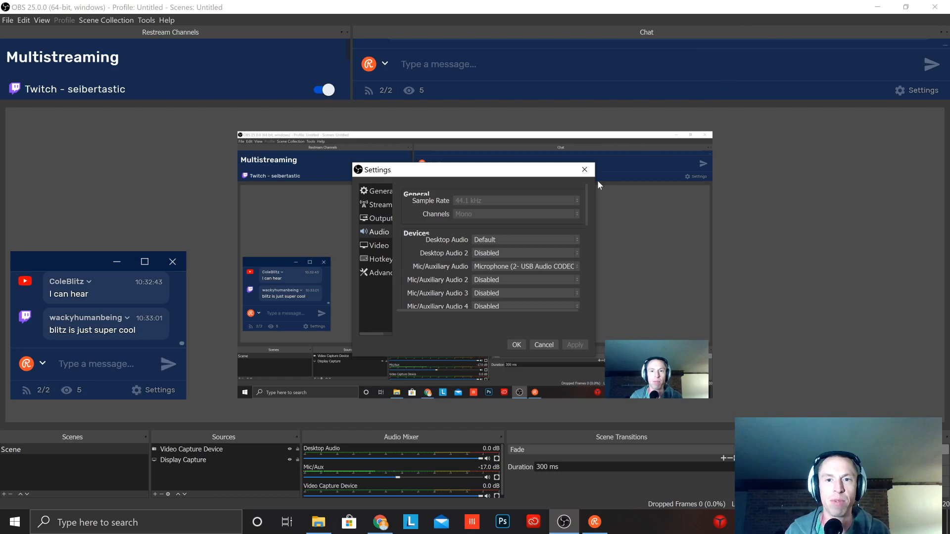
{"action": "left_click", "coordinate": [585, 170]}
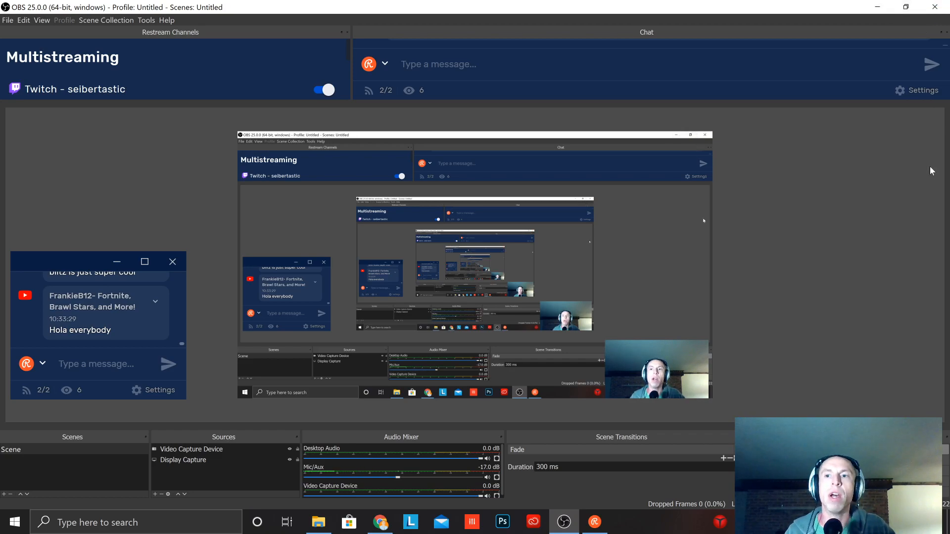
{"action": "left_click", "coordinate": [877, 7]}
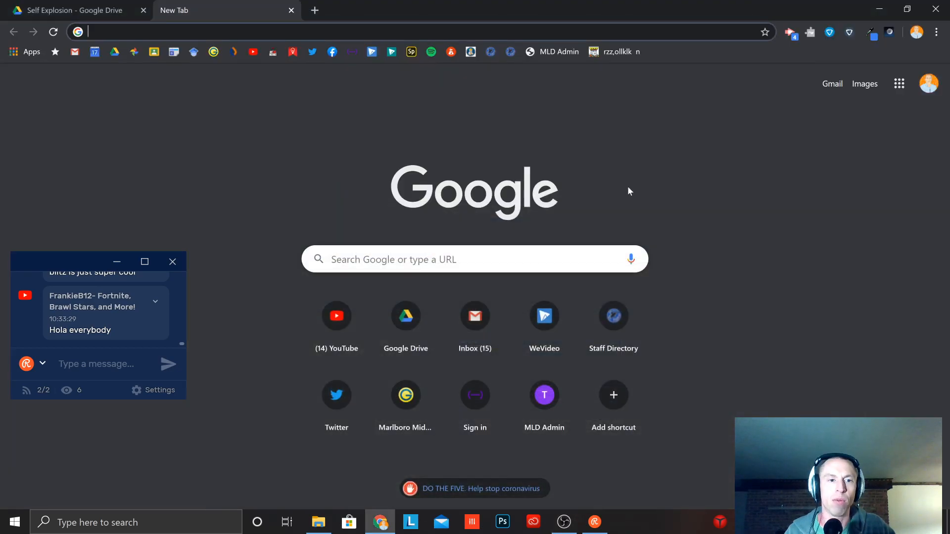
Move the chat window higher up and send the copied Google Drive sharing link as a chat message.
{"action": "left_click_drag", "start_coordinate": [70, 266], "coordinate": [67, 88]}
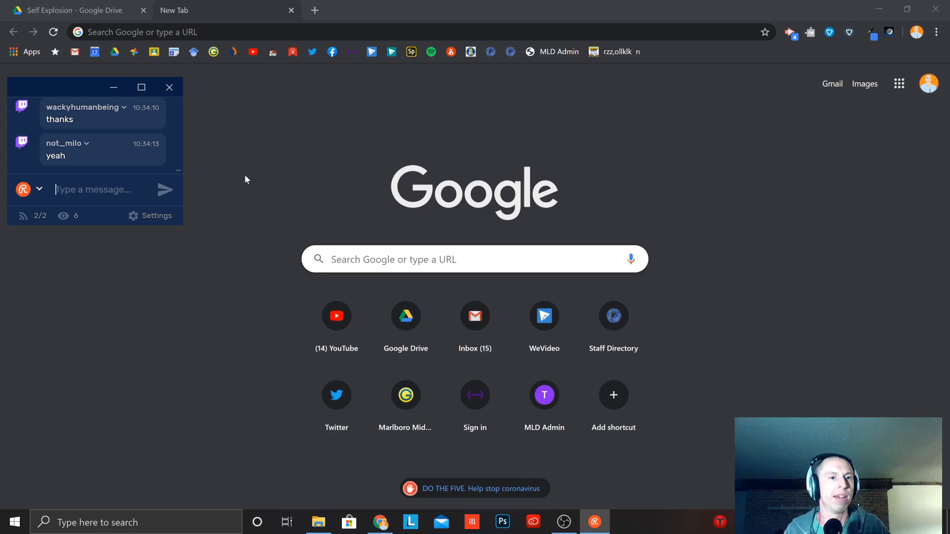
{"action": "key", "text": "ctrl+v"}
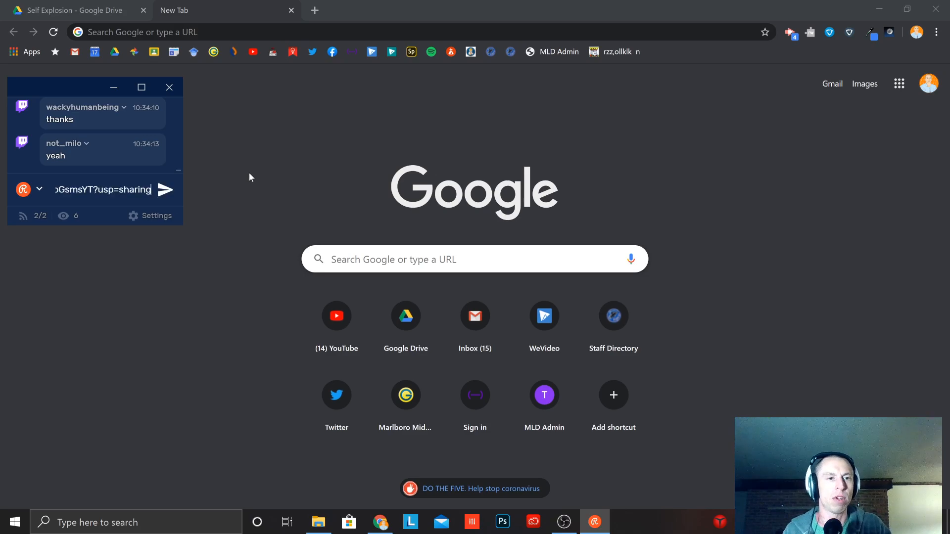
{"action": "left_click", "coordinate": [166, 189]}
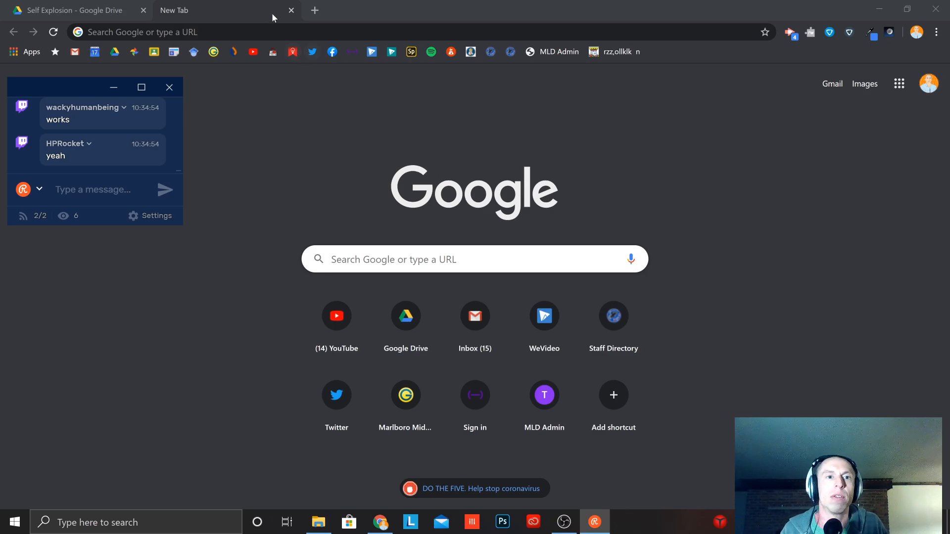
Log in to WeVideo with the first listed Google account and move the chat window clear of the dashboard content.
{"action": "left_click", "coordinate": [242, 11]}
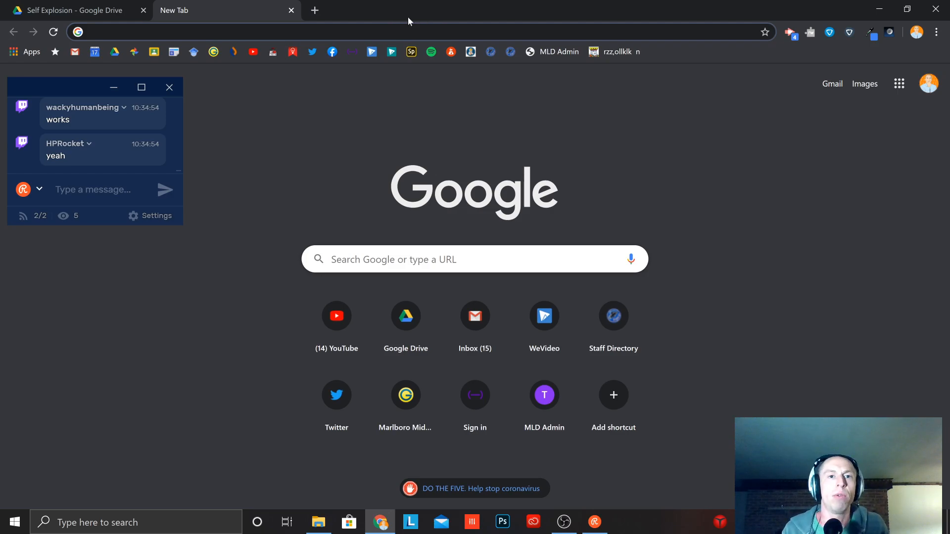
{"action": "left_click", "coordinate": [380, 54]}
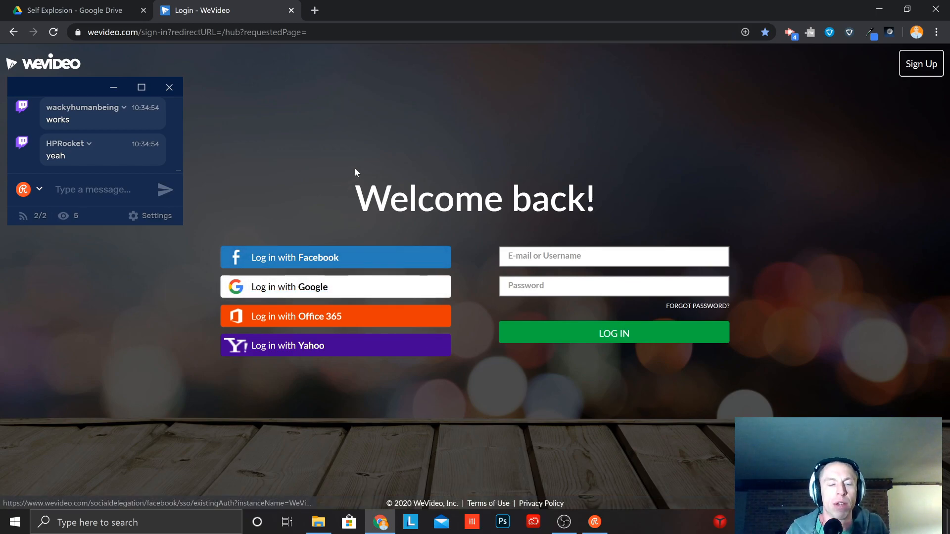
{"action": "left_click", "coordinate": [295, 293]}
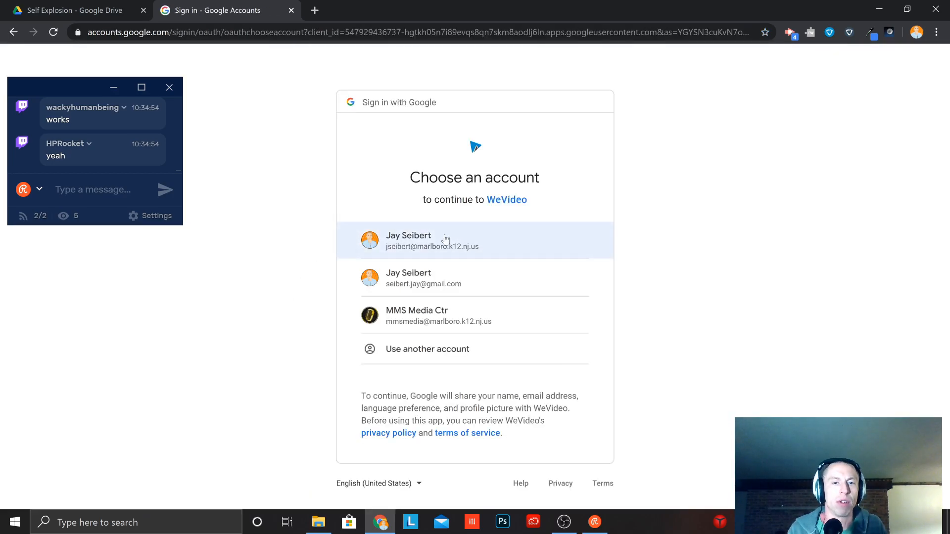
{"action": "left_click", "coordinate": [445, 240]}
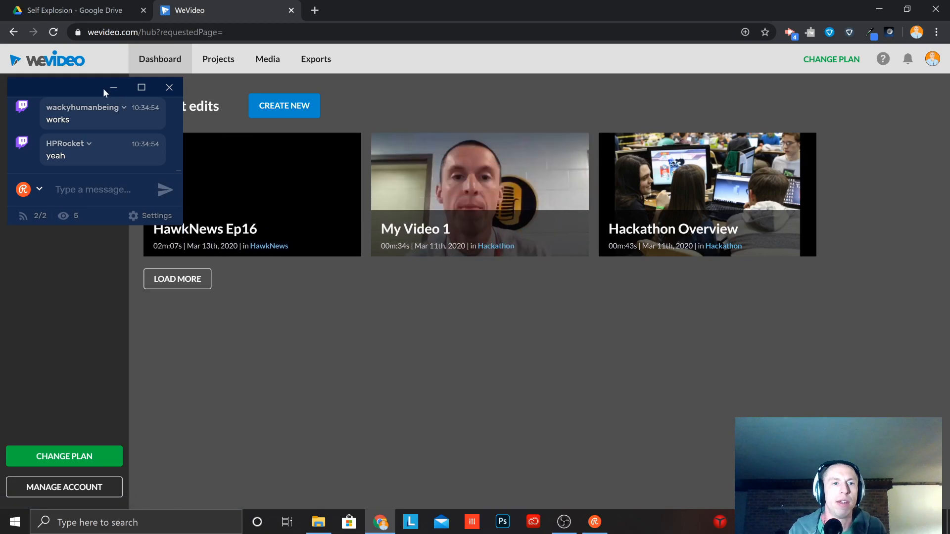
{"action": "left_click_drag", "start_coordinate": [63, 88], "coordinate": [855, 368]}
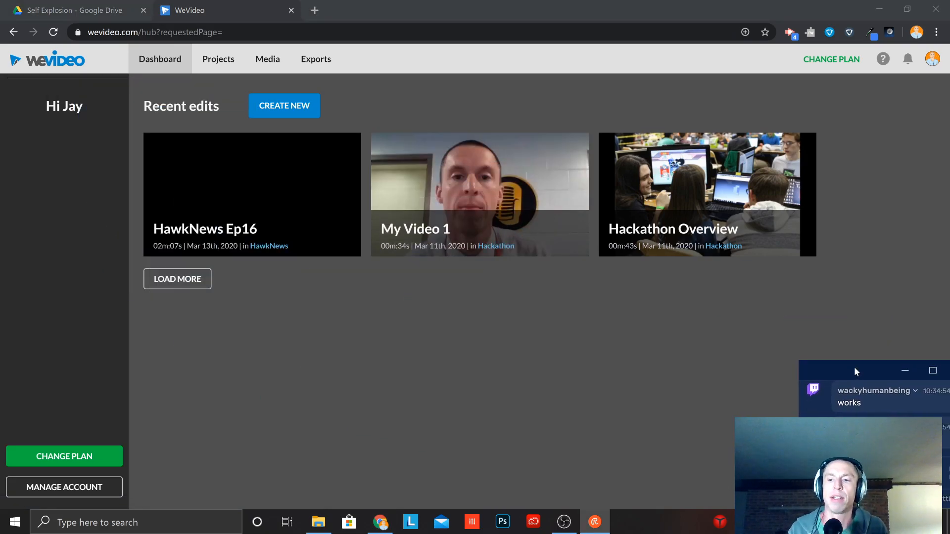
{"action": "mouse_move", "coordinate": [767, 206]}
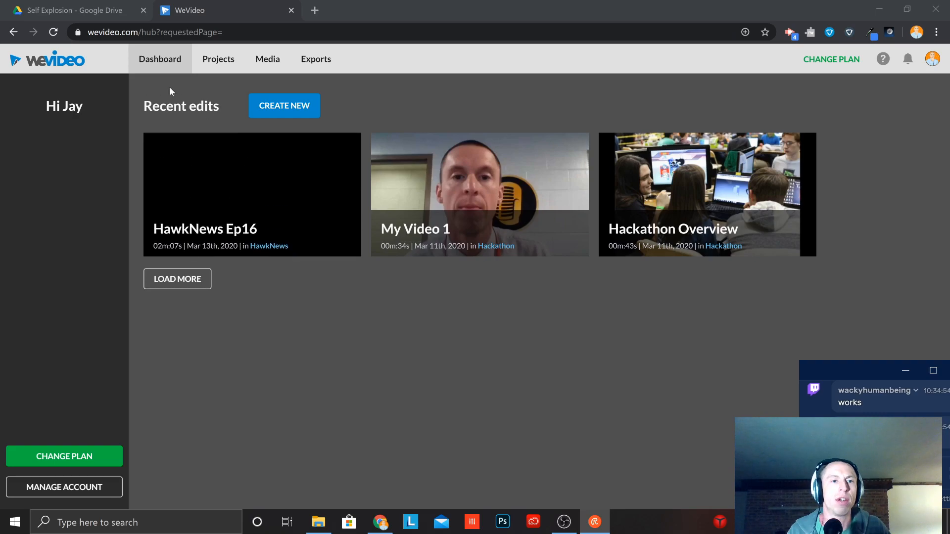
Open the WeVideo home page and look through its audience, feature and customer sections.
{"action": "left_click", "coordinate": [56, 62]}
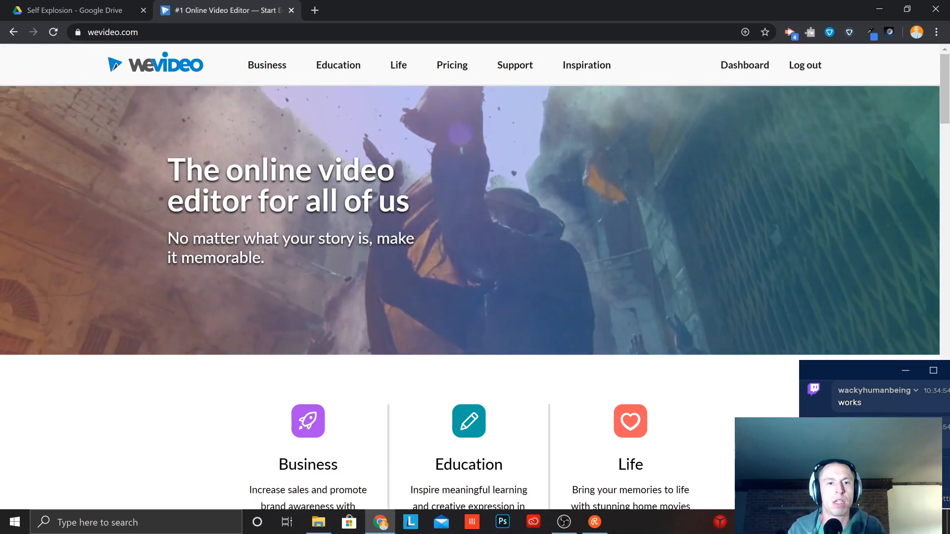
{"action": "scroll", "coordinate": [627, 182], "scroll_direction": "down", "scroll_amount": 8}
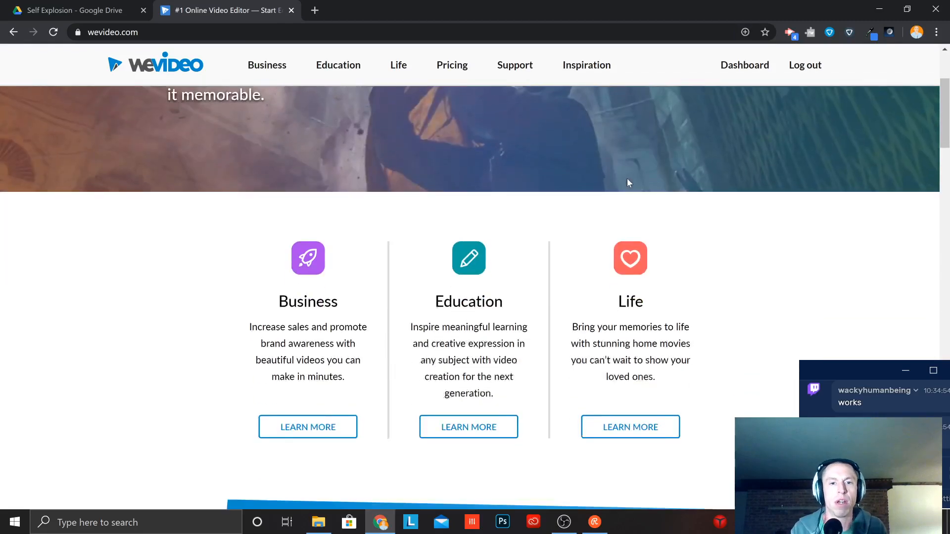
{"action": "scroll", "coordinate": [628, 184], "scroll_direction": "up", "scroll_amount": 3}
{"action": "scroll", "coordinate": [625, 193], "scroll_direction": "down", "scroll_amount": 4}
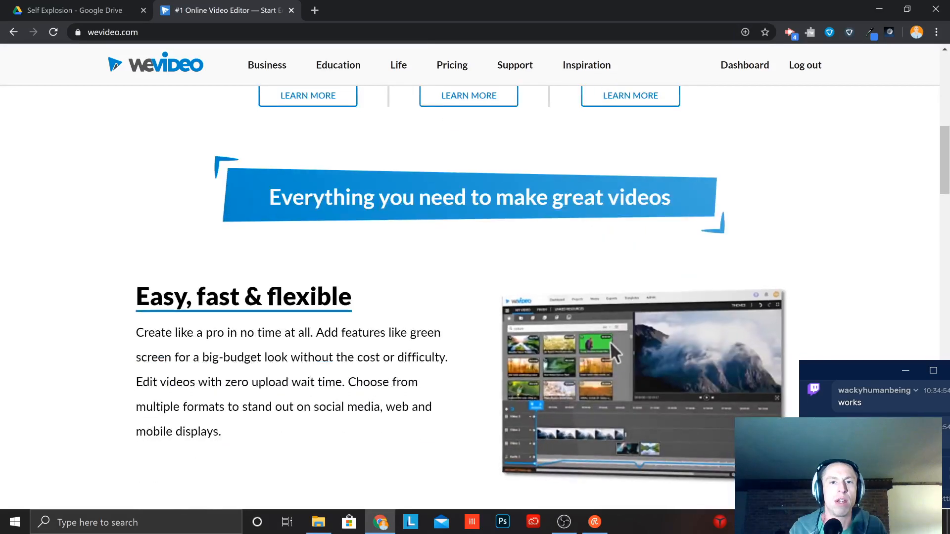
{"action": "scroll", "coordinate": [624, 198], "scroll_direction": "up", "scroll_amount": 1}
{"action": "scroll", "coordinate": [624, 198], "scroll_direction": "up", "scroll_amount": 9}
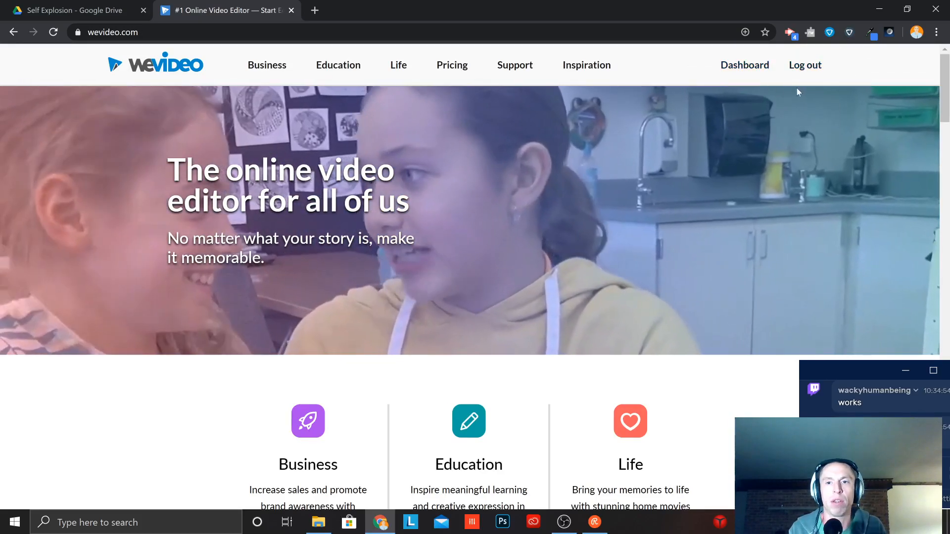
{"action": "scroll", "coordinate": [749, 201], "scroll_direction": "down", "scroll_amount": 10}
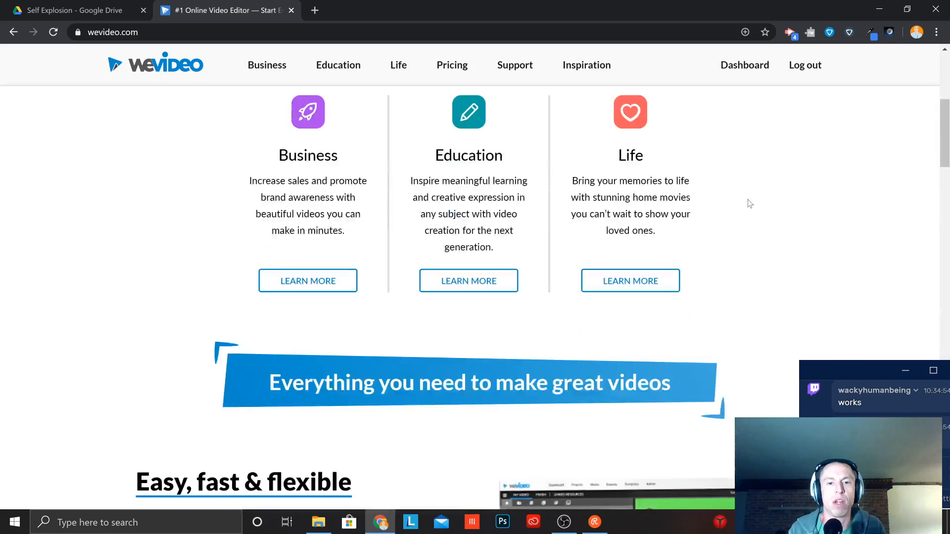
{"action": "scroll", "coordinate": [748, 203], "scroll_direction": "down", "scroll_amount": 6}
{"action": "scroll", "coordinate": [432, 151], "scroll_direction": "up", "scroll_amount": 15}
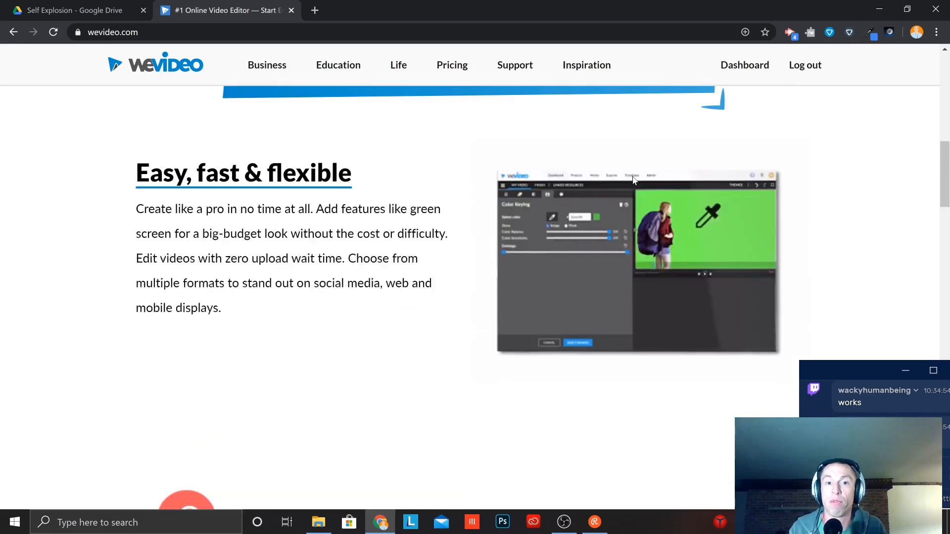
{"action": "scroll", "coordinate": [386, 156], "scroll_direction": "down", "scroll_amount": 12}
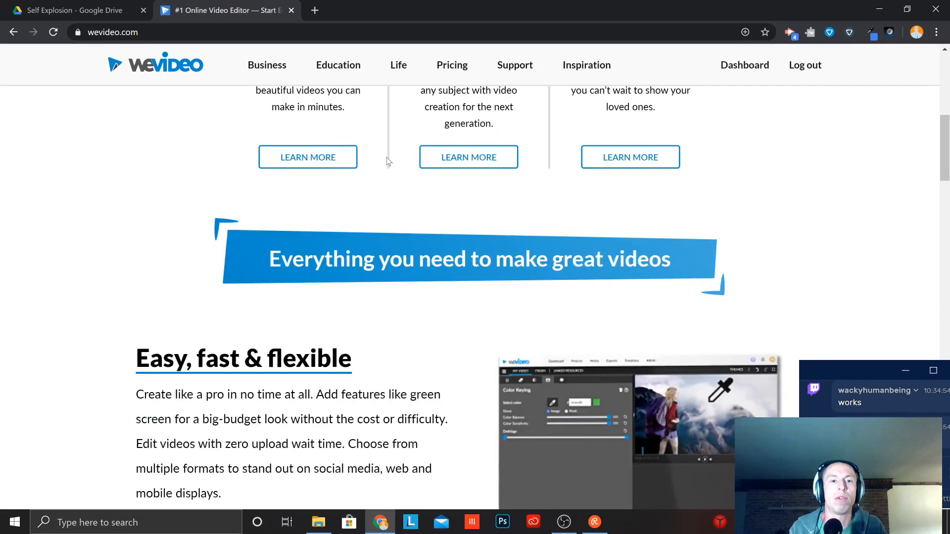
{"action": "scroll", "coordinate": [388, 161], "scroll_direction": "down", "scroll_amount": 20}
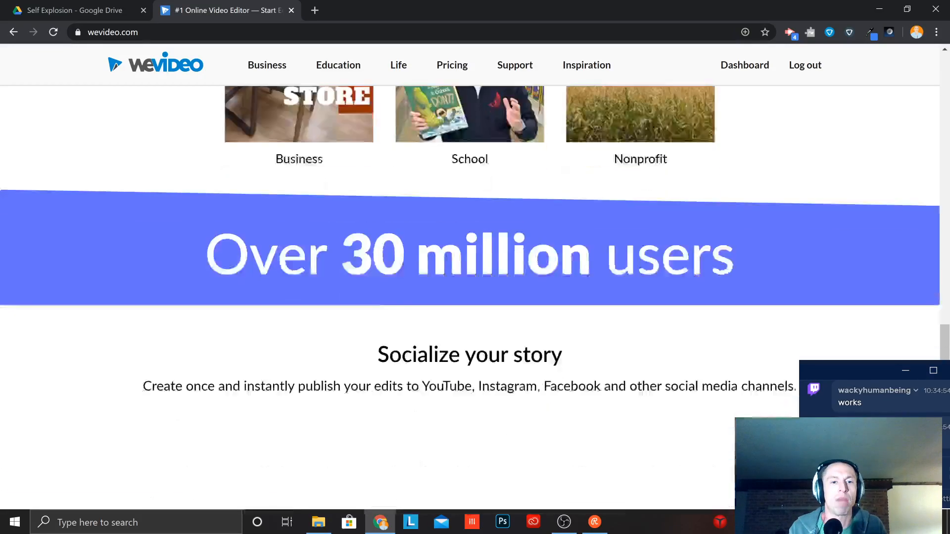
Finish looking over the WeVideo home page and open the pricing page to view the Individuals and Businesses plans.
{"action": "scroll", "coordinate": [387, 160], "scroll_direction": "down", "scroll_amount": 7}
{"action": "scroll", "coordinate": [387, 159], "scroll_direction": "up", "scroll_amount": 7}
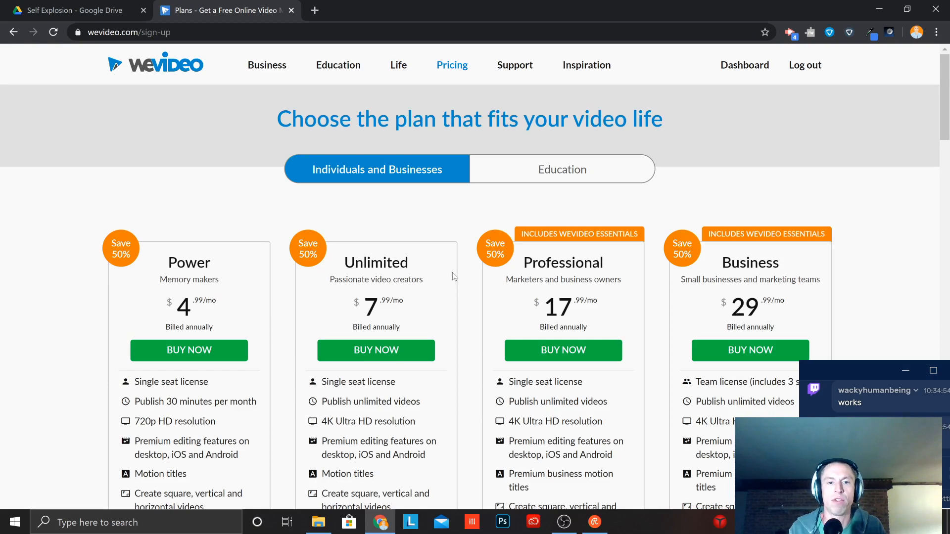
{"action": "scroll", "coordinate": [672, 283], "scroll_direction": "down", "scroll_amount": 10}
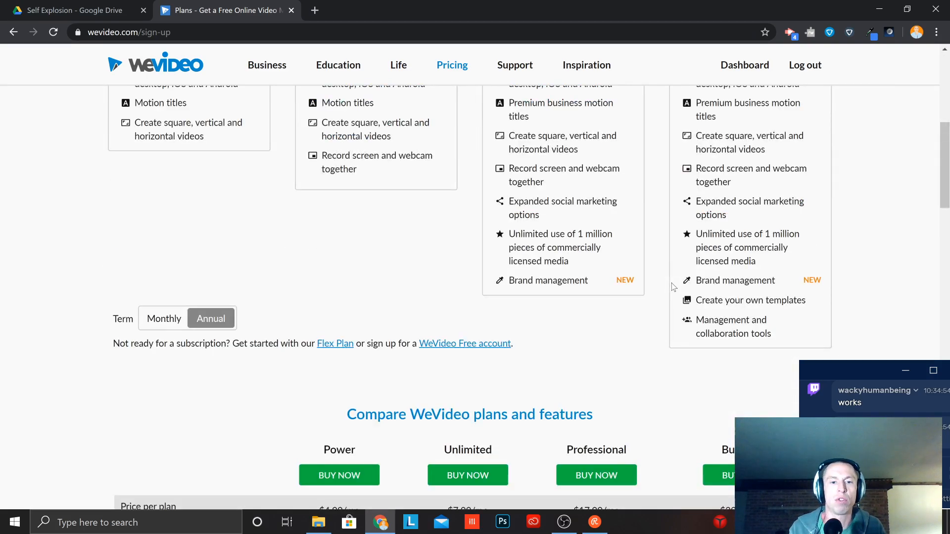
{"action": "scroll", "coordinate": [672, 284], "scroll_direction": "down", "scroll_amount": 5}
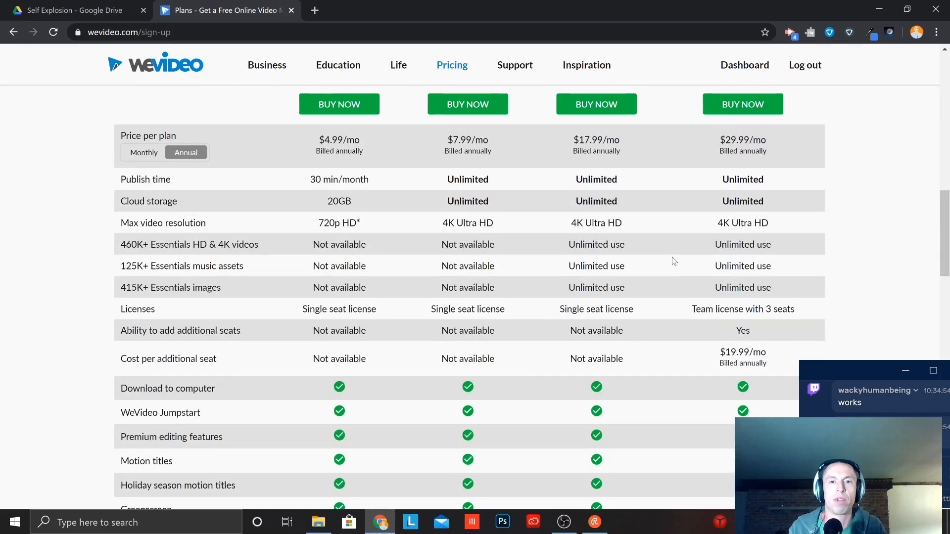
{"action": "scroll", "coordinate": [673, 262], "scroll_direction": "up", "scroll_amount": 4}
{"action": "scroll", "coordinate": [674, 262], "scroll_direction": "up", "scroll_amount": 1}
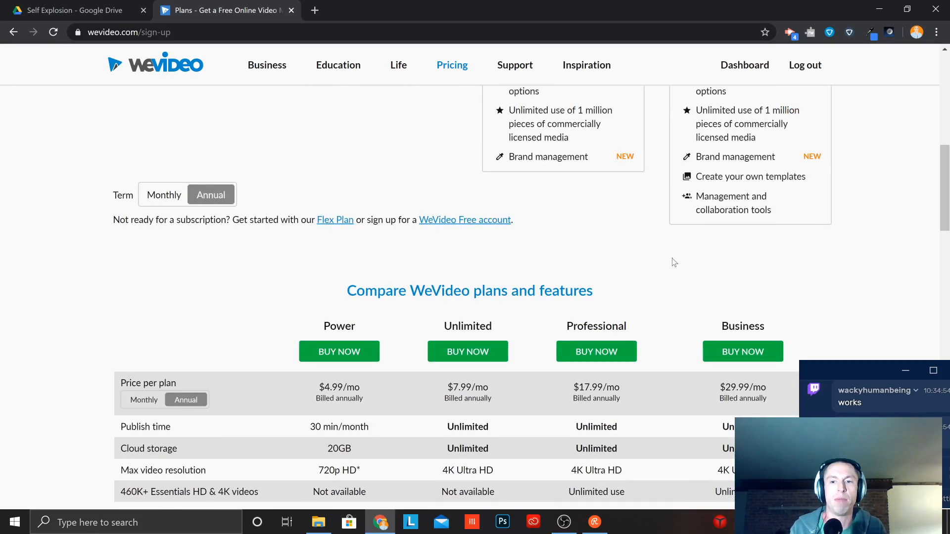
Compare the features of the Power, Unlimited, Professional and Business plans down to the FAQs, and return to the plan cards.
{"action": "scroll", "coordinate": [673, 263], "scroll_direction": "down", "scroll_amount": 15}
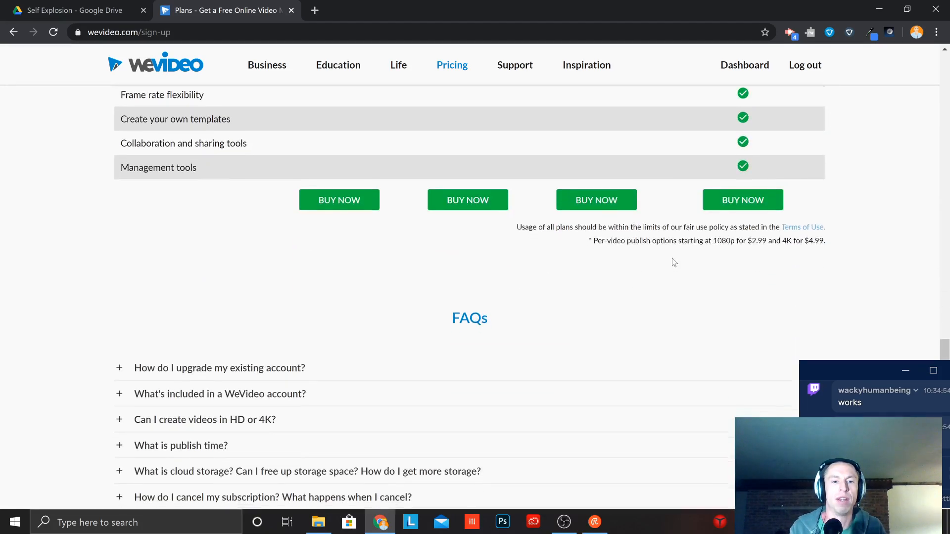
{"action": "scroll", "coordinate": [673, 262], "scroll_direction": "down", "scroll_amount": 8}
{"action": "scroll", "coordinate": [673, 261], "scroll_direction": "up", "scroll_amount": 15}
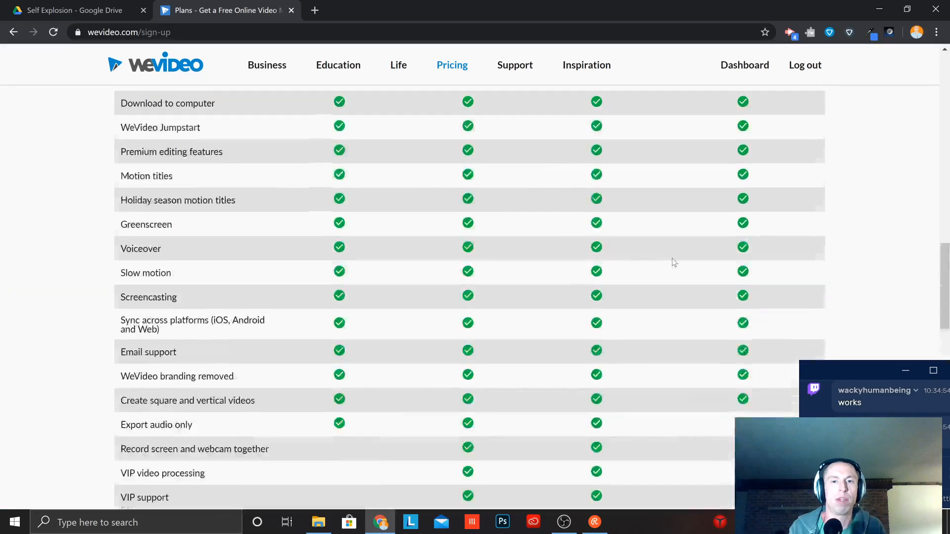
{"action": "scroll", "coordinate": [674, 261], "scroll_direction": "up", "scroll_amount": 10}
{"action": "scroll", "coordinate": [673, 261], "scroll_direction": "up", "scroll_amount": 10}
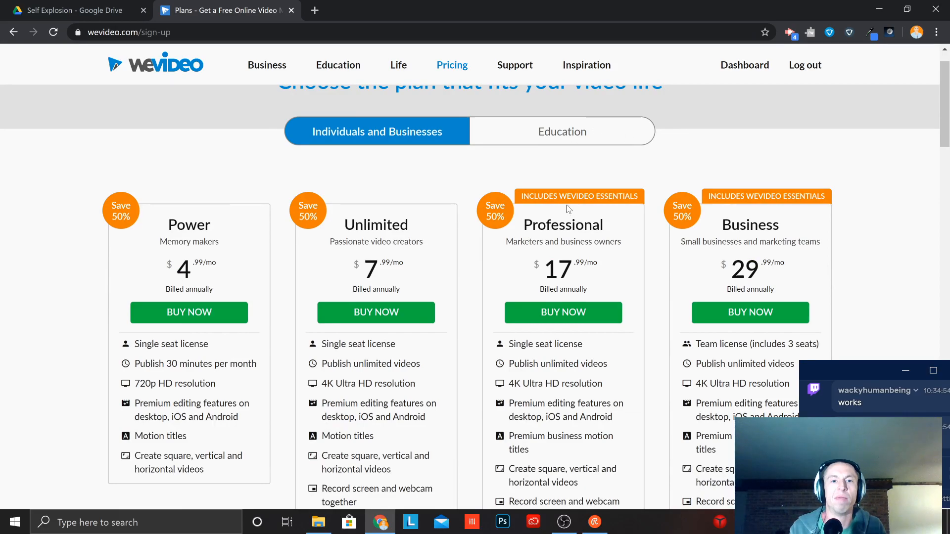
{"action": "scroll", "coordinate": [569, 209], "scroll_direction": "down", "scroll_amount": 10}
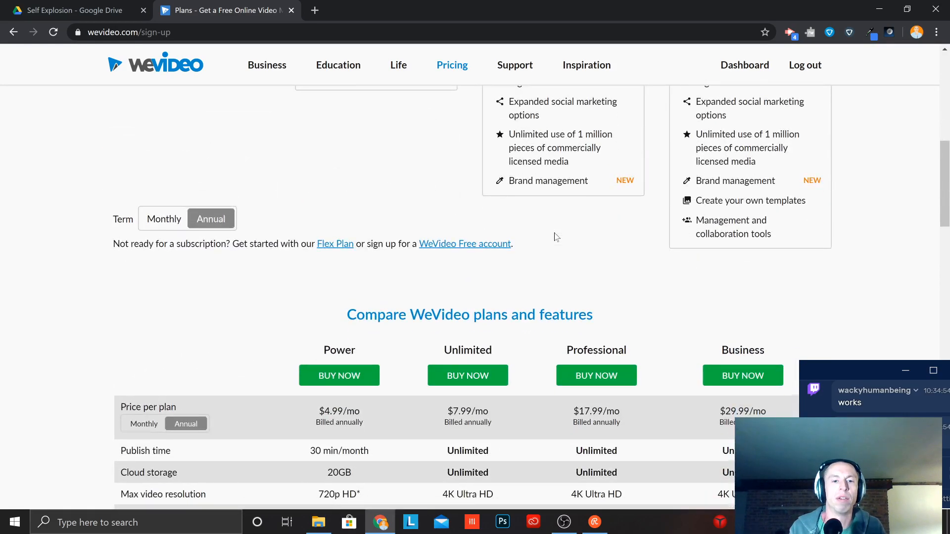
{"action": "scroll", "coordinate": [554, 234], "scroll_direction": "down", "scroll_amount": 4}
{"action": "scroll", "coordinate": [554, 234], "scroll_direction": "up", "scroll_amount": 8}
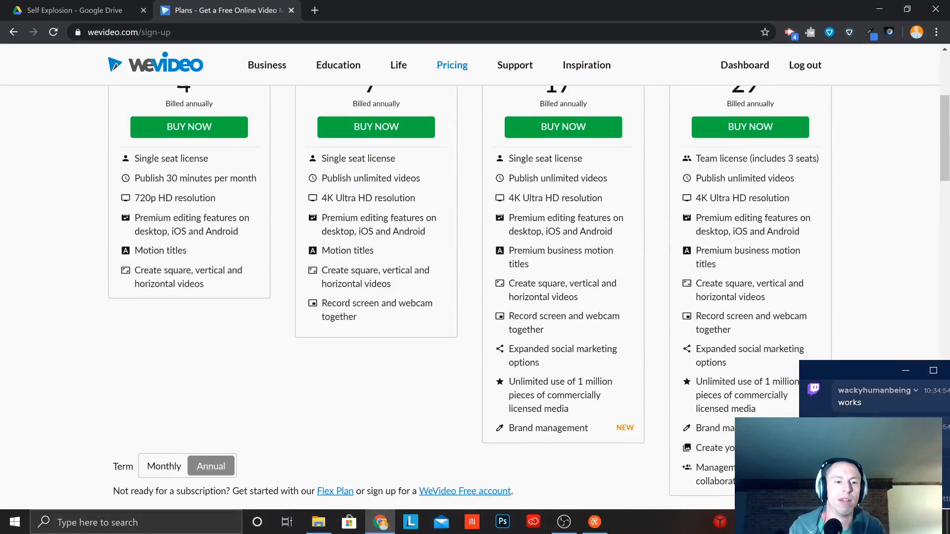
{"action": "scroll", "coordinate": [594, 247], "scroll_direction": "up", "scroll_amount": 5}
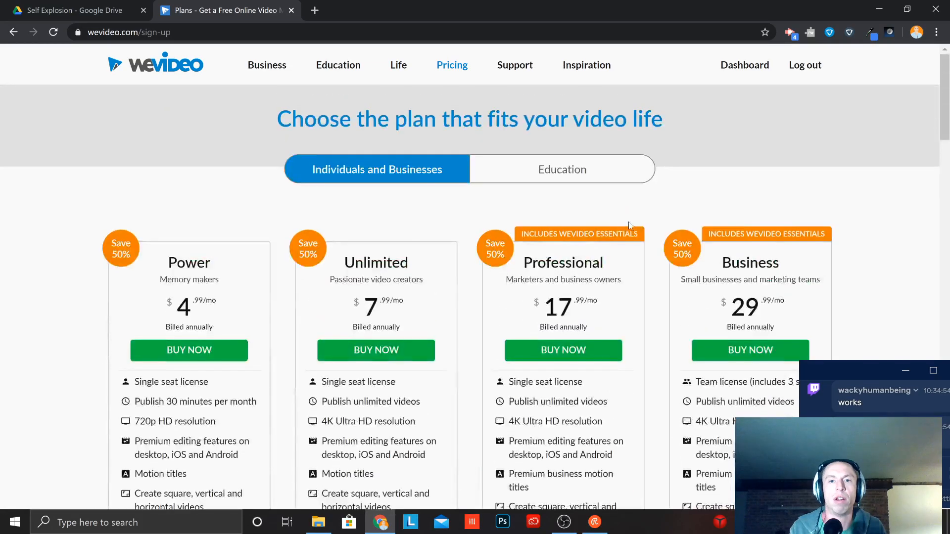
Look through the Education plans and what they include, and return to the Individuals and Businesses plans.
{"action": "left_click", "coordinate": [579, 174]}
{"action": "scroll", "coordinate": [378, 265], "scroll_direction": "down", "scroll_amount": 9}
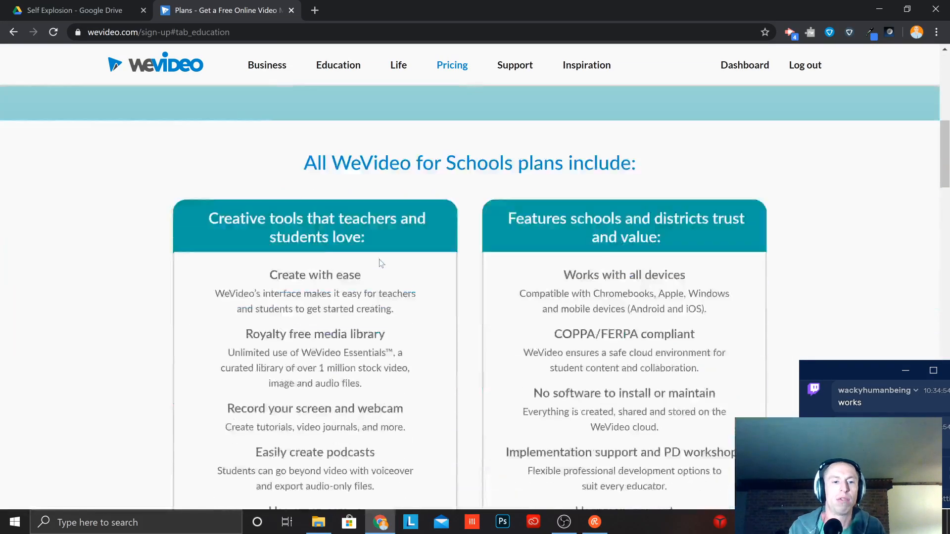
{"action": "scroll", "coordinate": [377, 265], "scroll_direction": "up", "scroll_amount": 9}
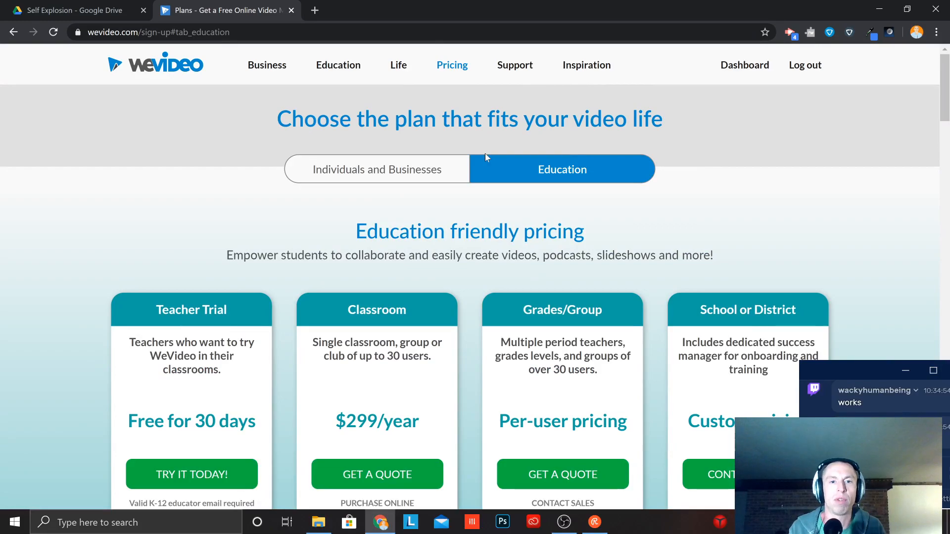
{"action": "left_click", "coordinate": [438, 168]}
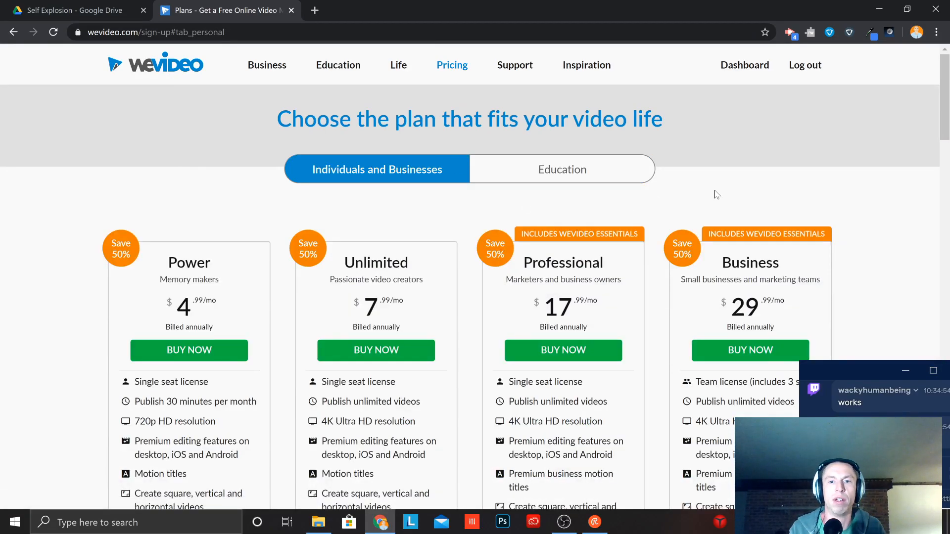
Read through the plan comparison table, the FAQs and the page footer, and go back to the individual plan prices.
{"action": "scroll", "coordinate": [717, 194], "scroll_direction": "down", "scroll_amount": 15}
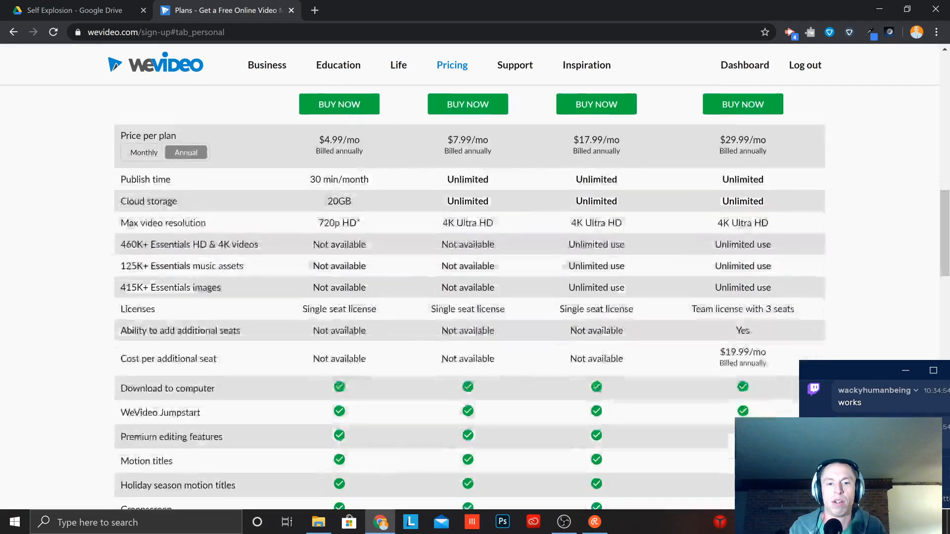
{"action": "scroll", "coordinate": [716, 195], "scroll_direction": "down", "scroll_amount": 15}
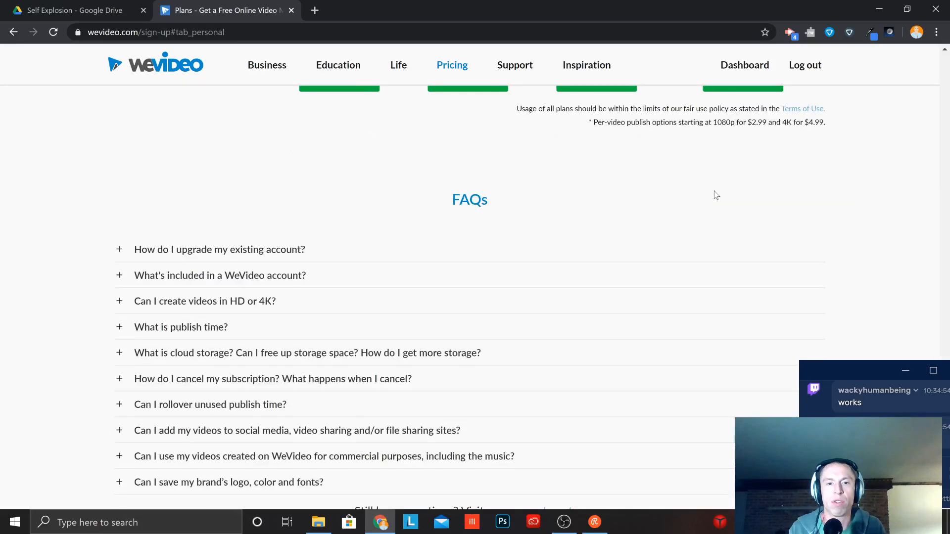
{"action": "scroll", "coordinate": [714, 191], "scroll_direction": "up", "scroll_amount": 6}
{"action": "scroll", "coordinate": [713, 194], "scroll_direction": "down", "scroll_amount": 6}
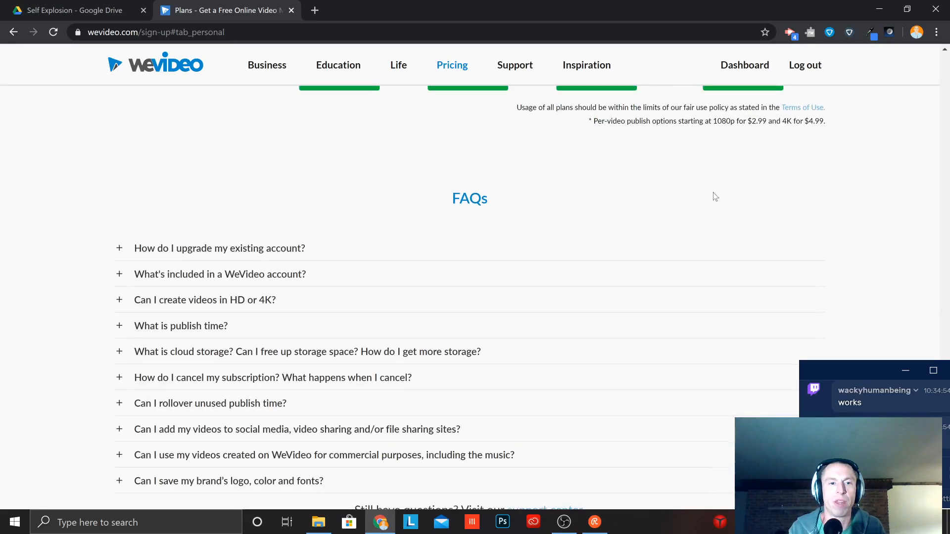
{"action": "scroll", "coordinate": [715, 197], "scroll_direction": "down", "scroll_amount": 3}
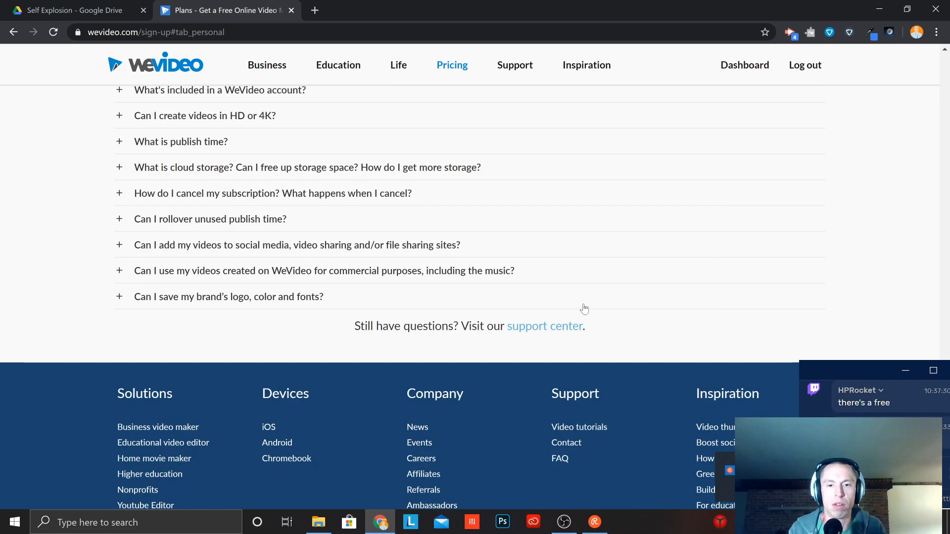
{"action": "scroll", "coordinate": [583, 308], "scroll_direction": "down", "scroll_amount": 3}
{"action": "scroll", "coordinate": [582, 307], "scroll_direction": "up", "scroll_amount": 13}
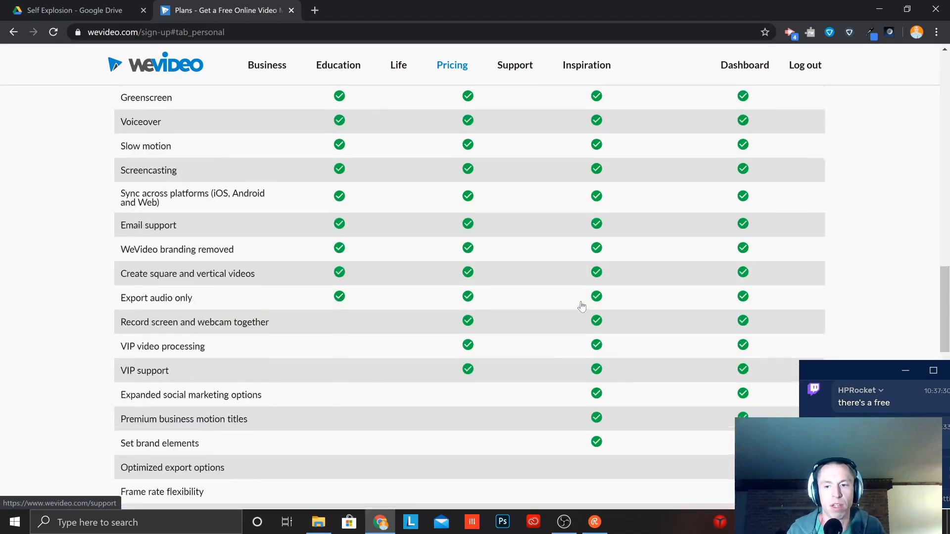
{"action": "scroll", "coordinate": [582, 307], "scroll_direction": "up", "scroll_amount": 15}
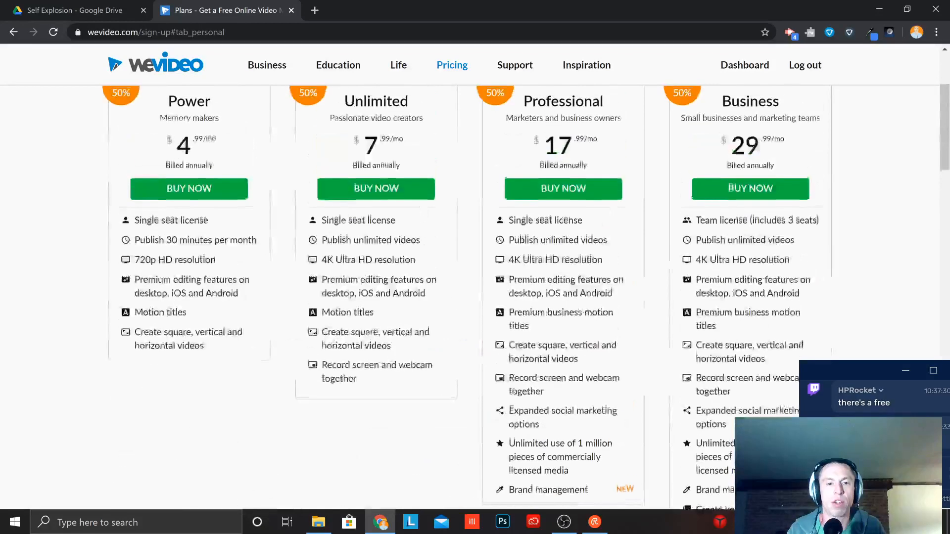
{"action": "scroll", "coordinate": [881, 251], "scroll_direction": "up", "scroll_amount": 4}
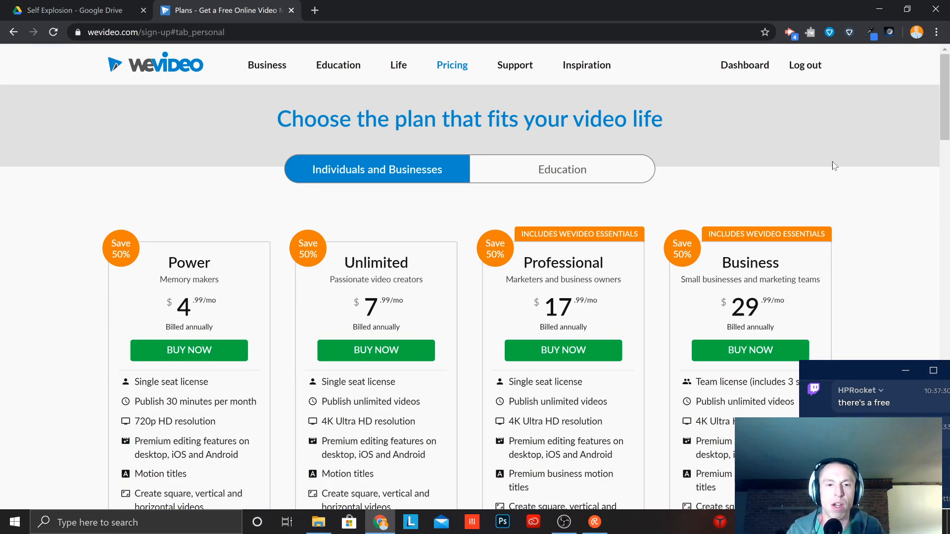
{"action": "scroll", "coordinate": [844, 179], "scroll_direction": "down", "scroll_amount": 1}
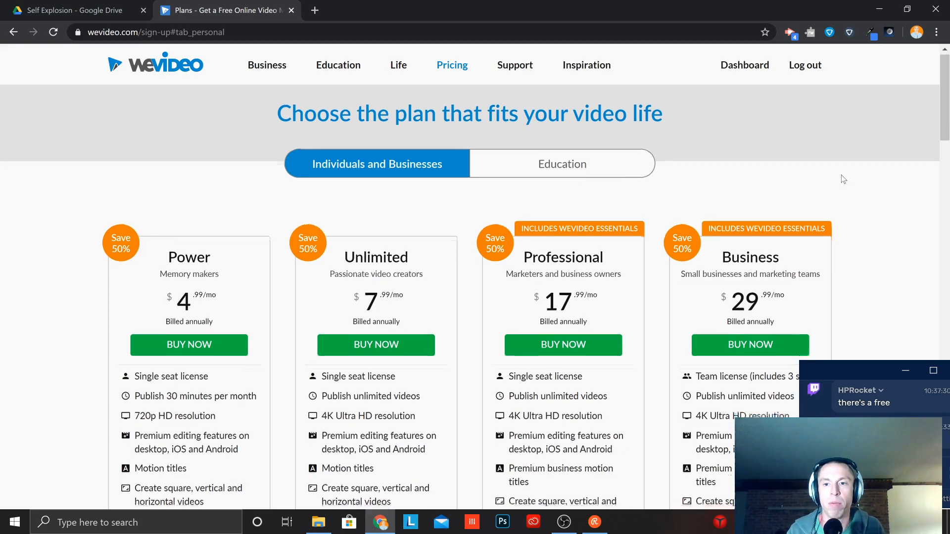
{"action": "scroll", "coordinate": [844, 179], "scroll_direction": "down", "scroll_amount": 5}
{"action": "scroll", "coordinate": [898, 315], "scroll_direction": "up", "scroll_amount": 5}
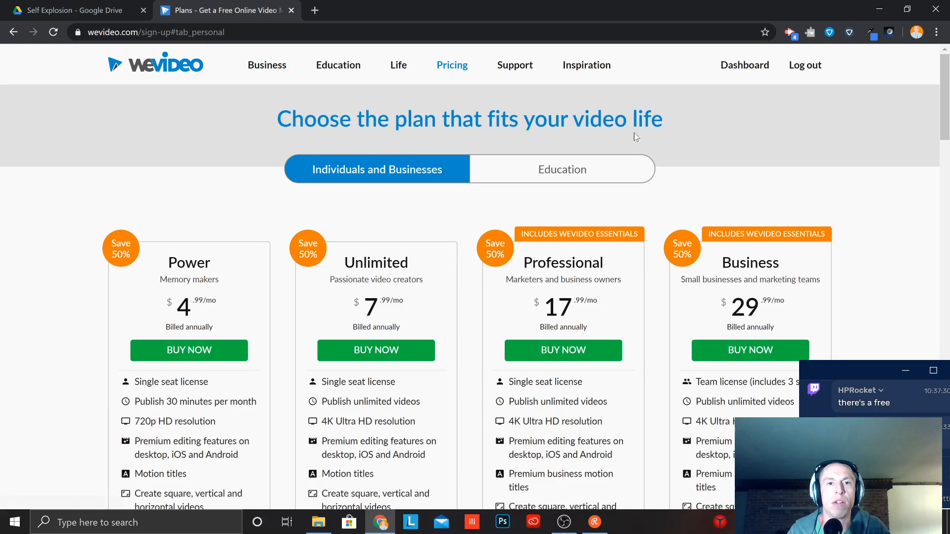
Return to the WeVideo dashboard, show the list of projects and move the chat window up so its messages are readable.
{"action": "left_click", "coordinate": [754, 67]}
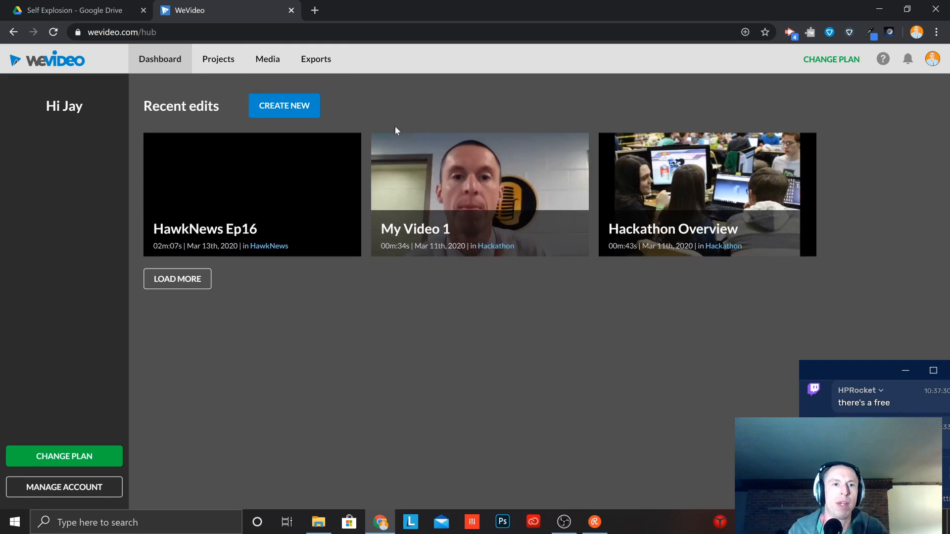
{"action": "left_click", "coordinate": [220, 59]}
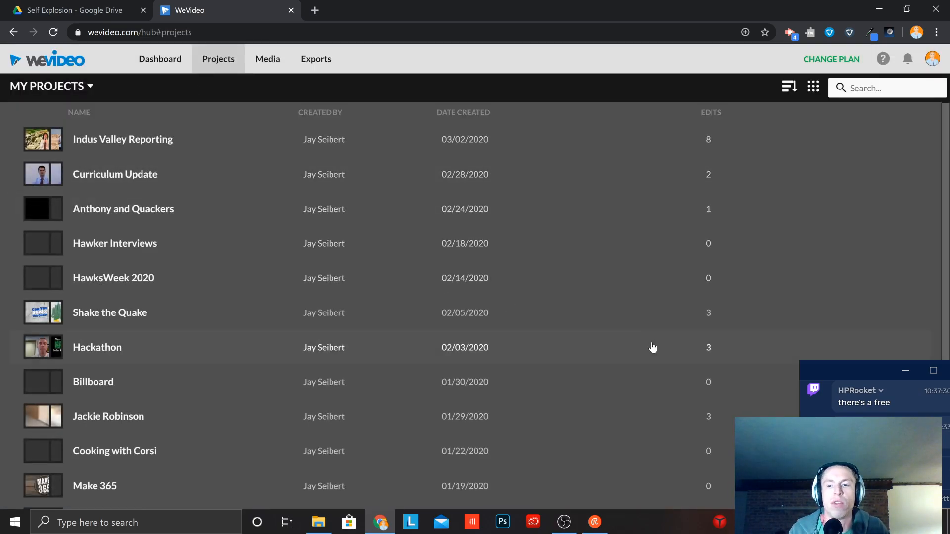
{"action": "left_click_drag", "start_coordinate": [893, 377], "coordinate": [852, 208]}
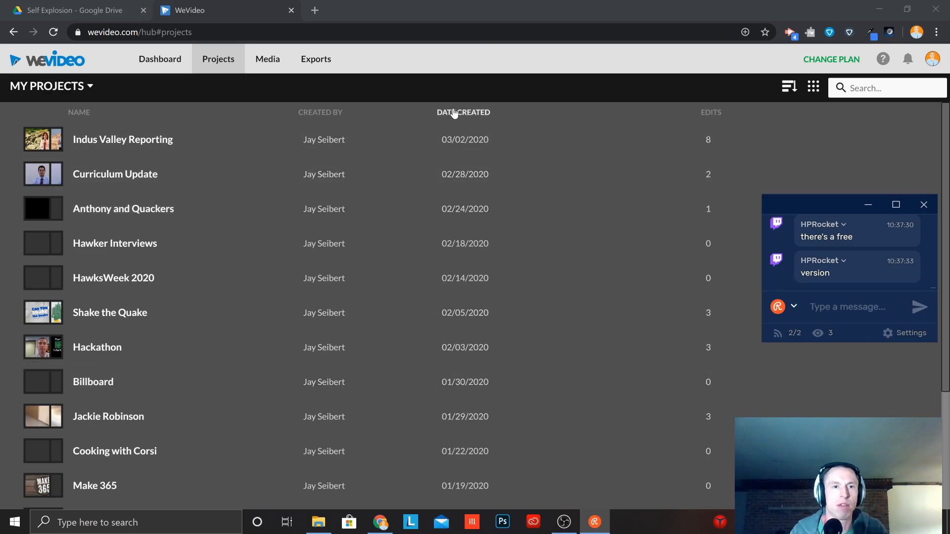
Show the My Media library, shift the chat window slightly higher and look through the media folders and loose files.
{"action": "left_click", "coordinate": [262, 59]}
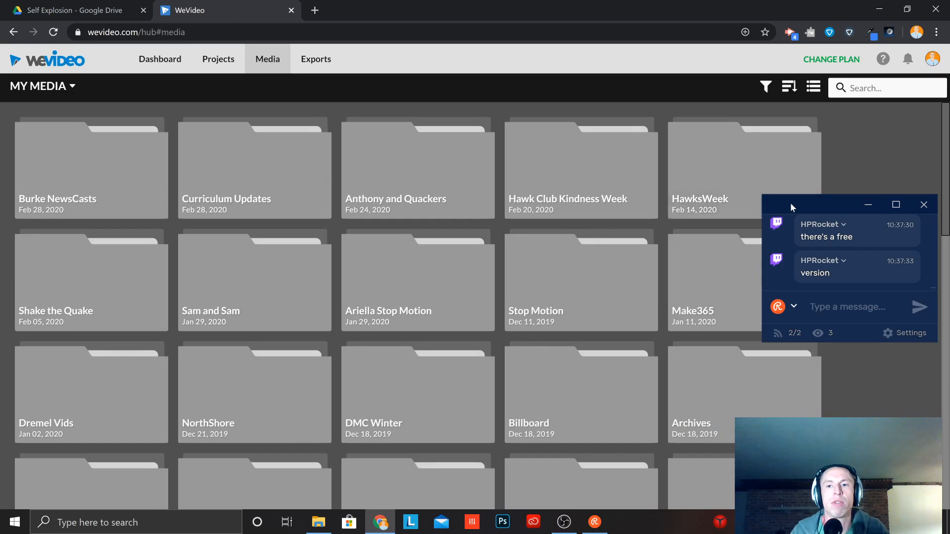
{"action": "left_click_drag", "start_coordinate": [791, 203], "coordinate": [774, 170]}
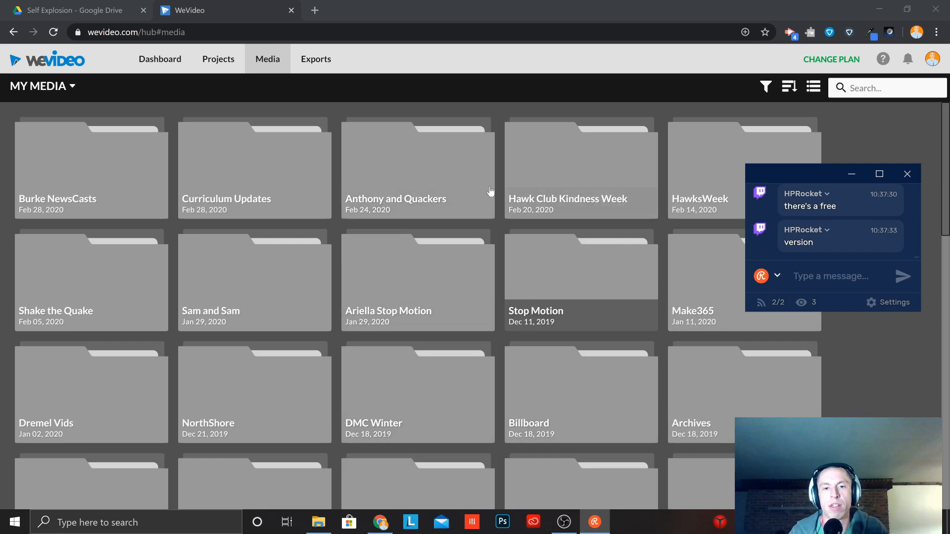
{"action": "scroll", "coordinate": [458, 326], "scroll_direction": "down", "scroll_amount": 3}
{"action": "scroll", "coordinate": [458, 327], "scroll_direction": "down", "scroll_amount": 8}
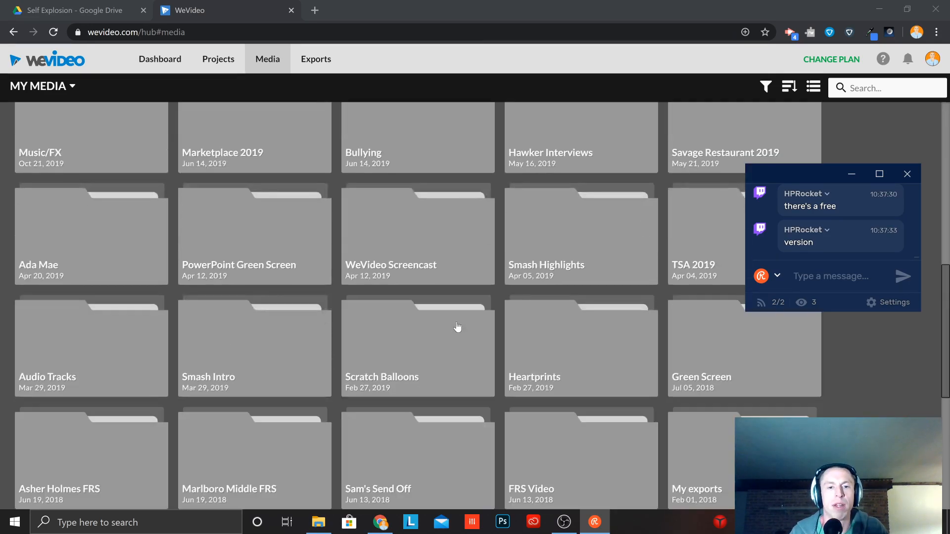
{"action": "scroll", "coordinate": [458, 328], "scroll_direction": "up", "scroll_amount": 10}
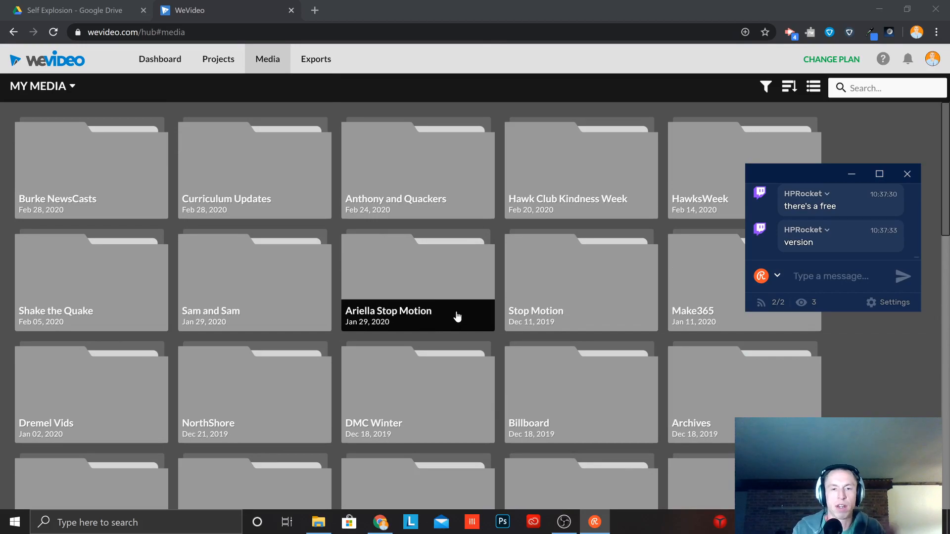
{"action": "scroll", "coordinate": [487, 308], "scroll_direction": "down", "scroll_amount": 15}
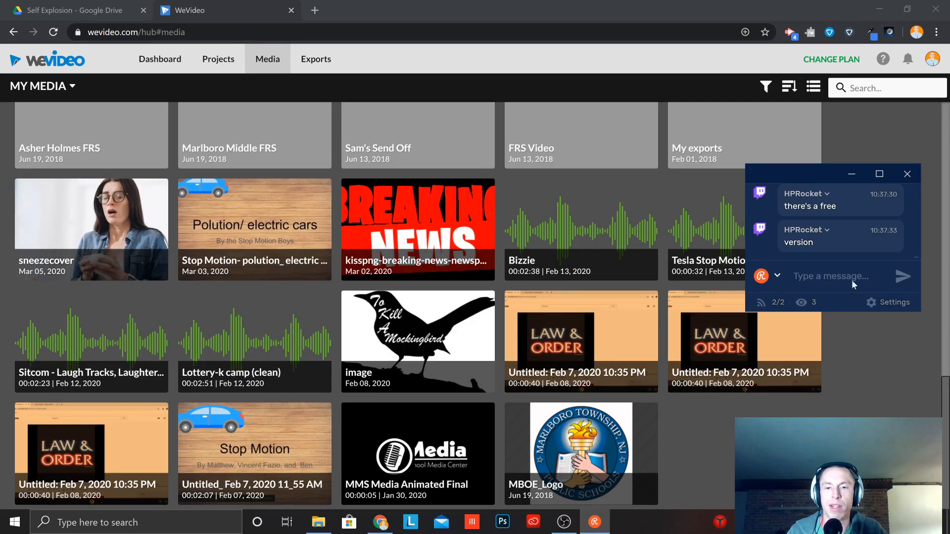
{"action": "scroll", "coordinate": [734, 320], "scroll_direction": "up", "scroll_amount": 15}
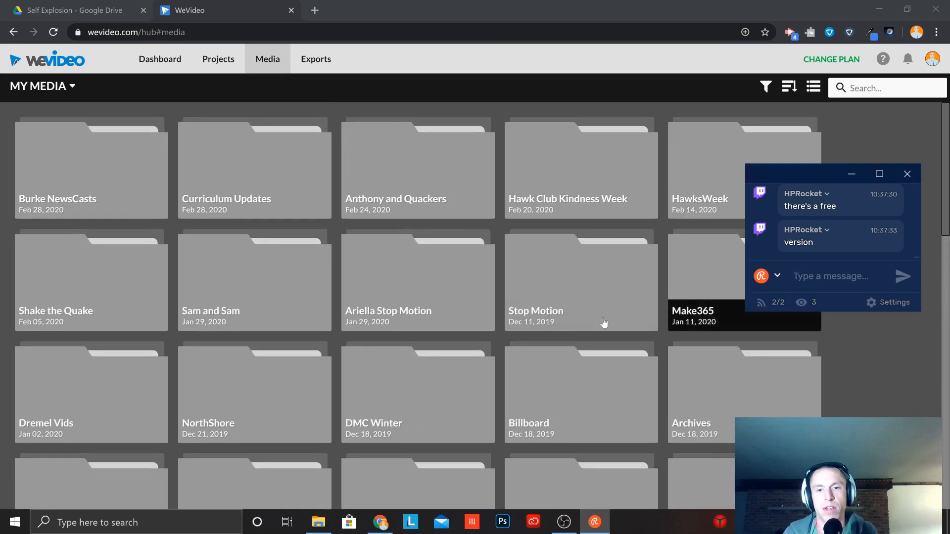
Show the My Exports library, move the chat window slightly lower and look through the exported videos.
{"action": "left_click", "coordinate": [329, 64]}
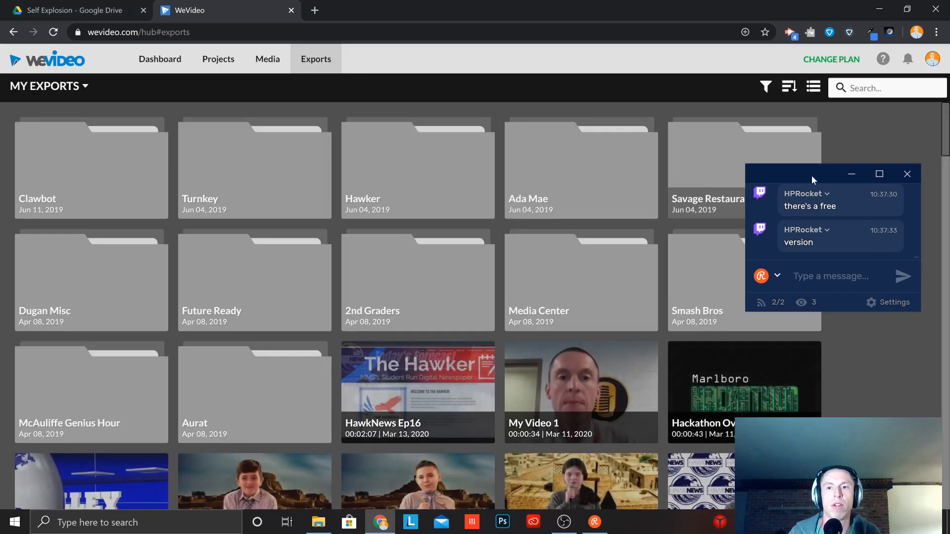
{"action": "left_click_drag", "start_coordinate": [812, 176], "coordinate": [821, 216]}
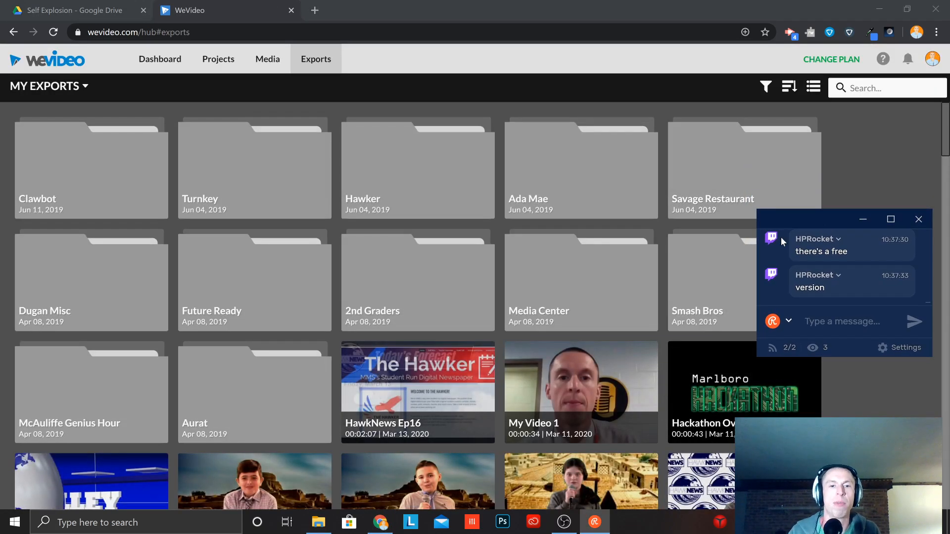
{"action": "scroll", "coordinate": [545, 232], "scroll_direction": "down", "scroll_amount": 2}
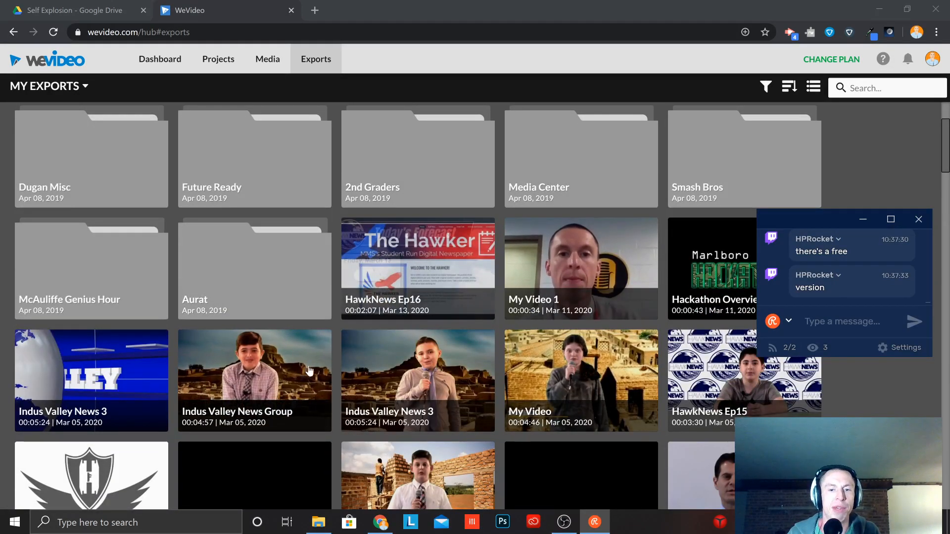
{"action": "scroll", "coordinate": [175, 219], "scroll_direction": "up", "scroll_amount": 2}
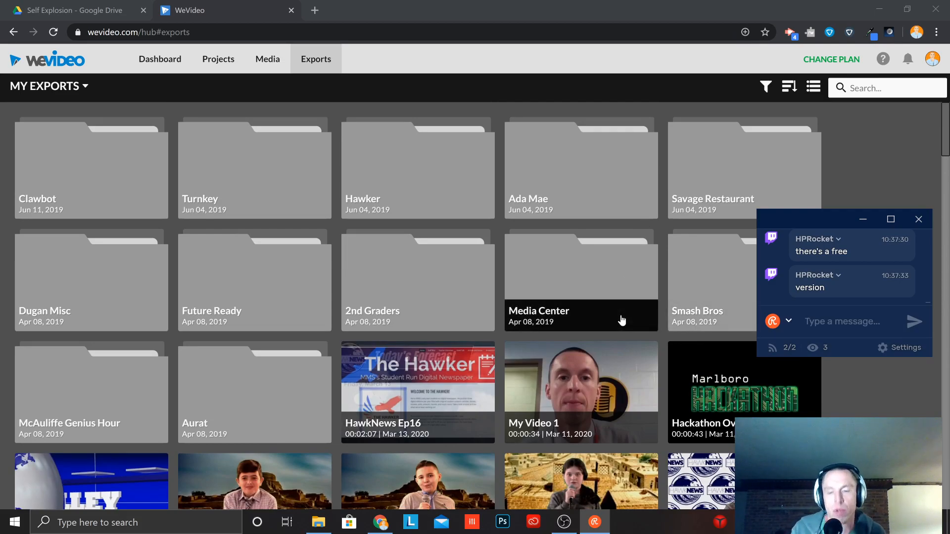
Look through the exported videos below the export folders and return to the start of the list.
{"action": "scroll", "coordinate": [537, 301], "scroll_direction": "down", "scroll_amount": 5}
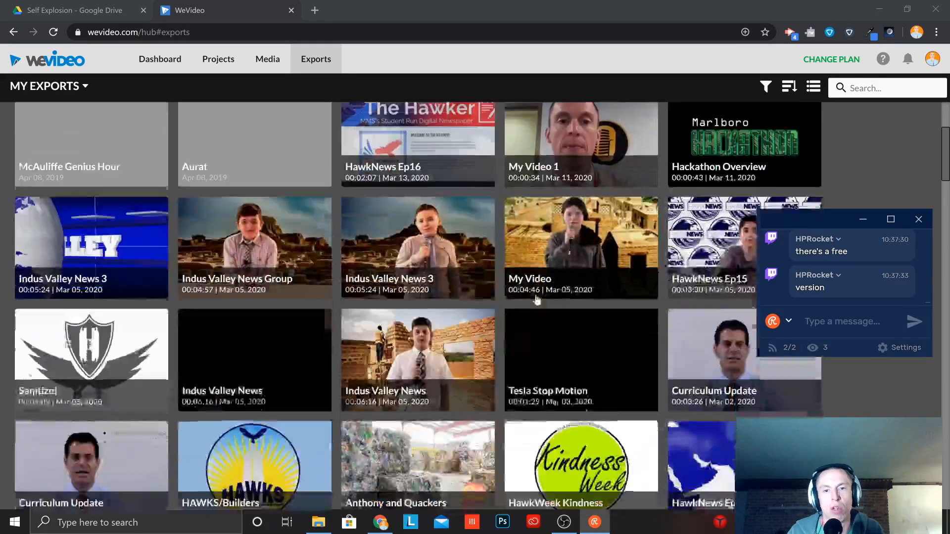
{"action": "scroll", "coordinate": [545, 306], "scroll_direction": "up", "scroll_amount": 5}
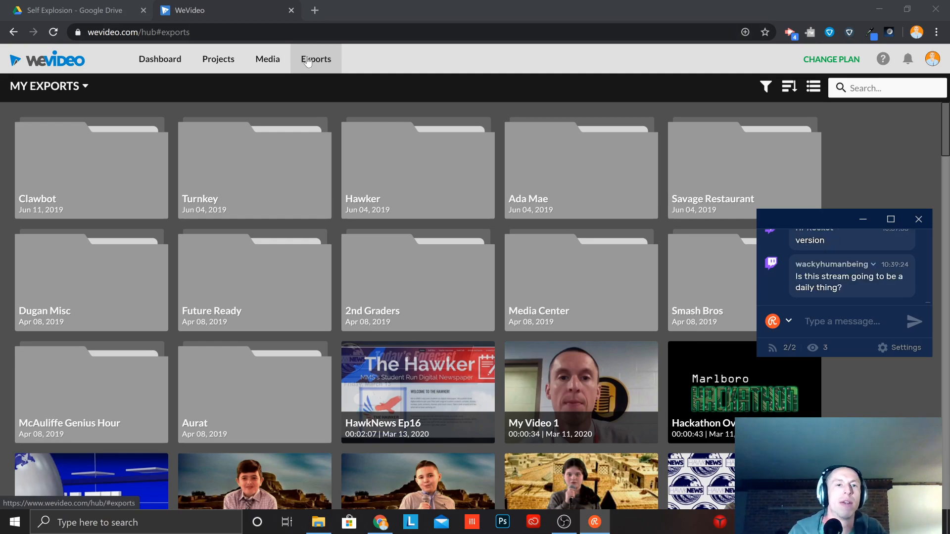
Create a new project titled Self Explosion without adding any media, and finish on its project page.
{"action": "left_click", "coordinate": [235, 64]}
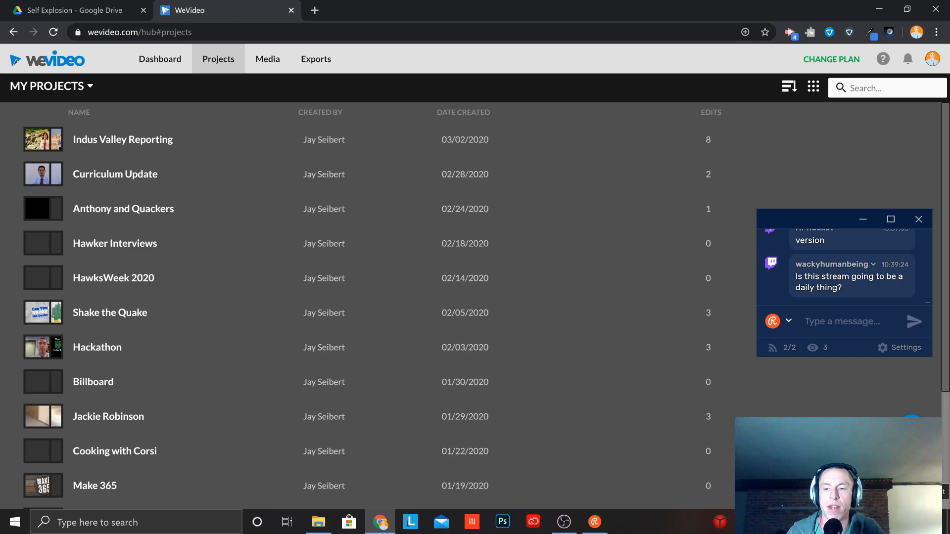
{"action": "left_click", "coordinate": [911, 434]}
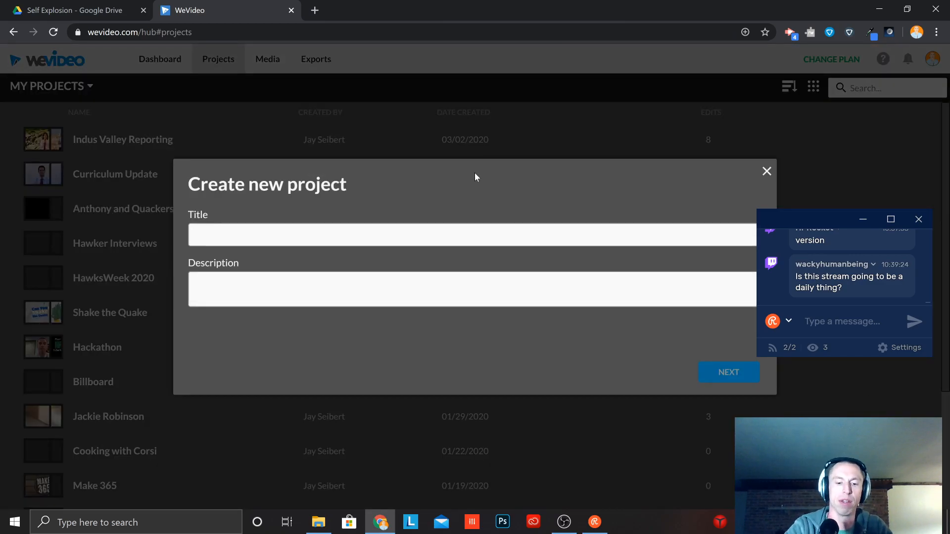
{"action": "type", "text": "Self Explosion"}
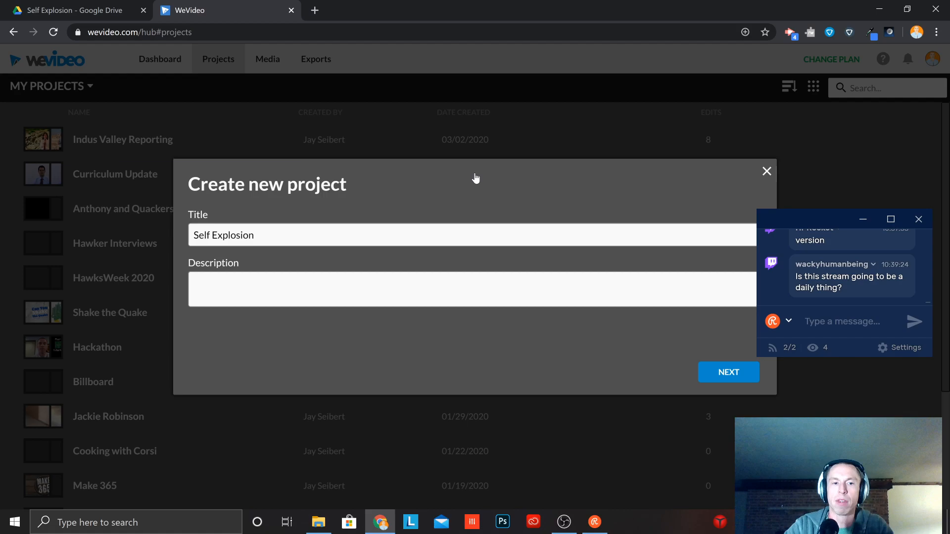
{"action": "key", "text": "Return"}
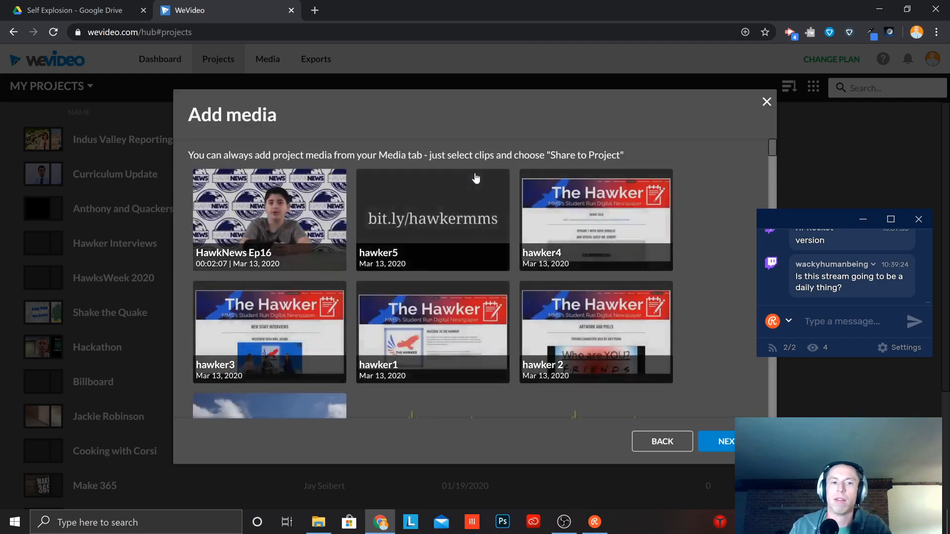
{"action": "scroll", "coordinate": [470, 222], "scroll_direction": "down", "scroll_amount": 6}
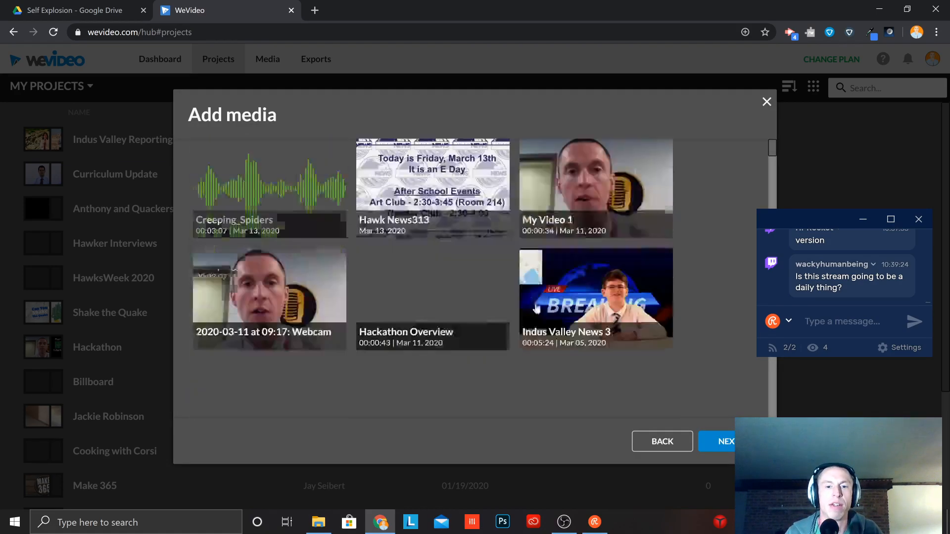
{"action": "scroll", "coordinate": [486, 278], "scroll_direction": "up", "scroll_amount": 6}
{"action": "scroll", "coordinate": [714, 221], "scroll_direction": "down", "scroll_amount": 6}
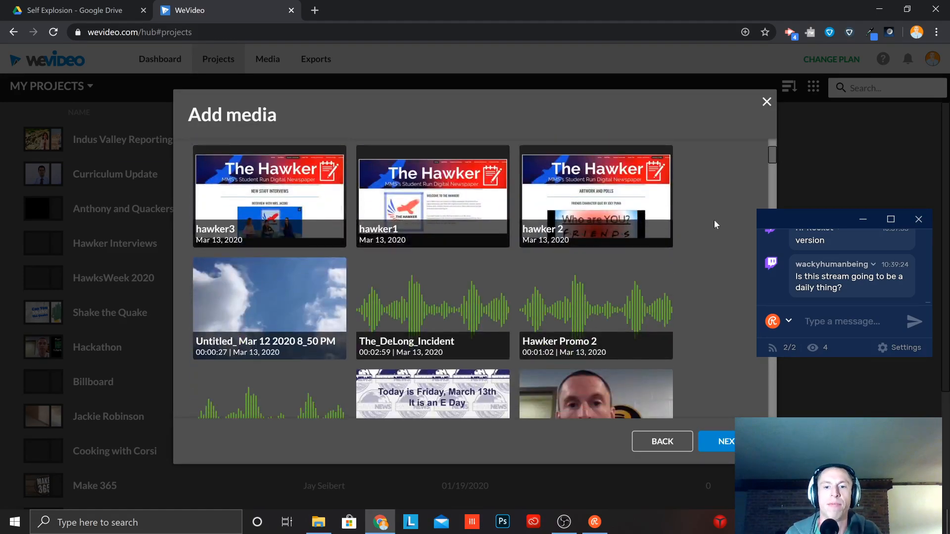
{"action": "scroll", "coordinate": [707, 224], "scroll_direction": "down", "scroll_amount": 2}
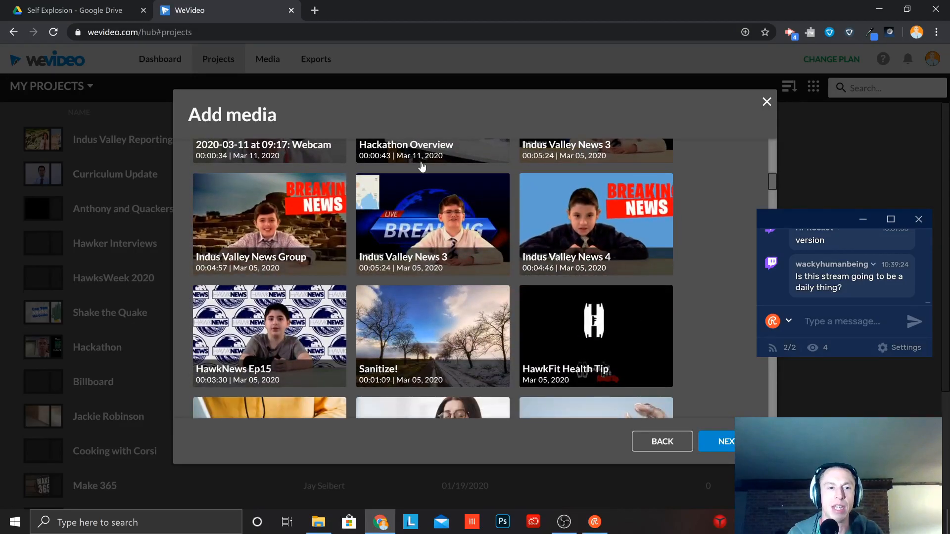
{"action": "left_click", "coordinate": [728, 445]}
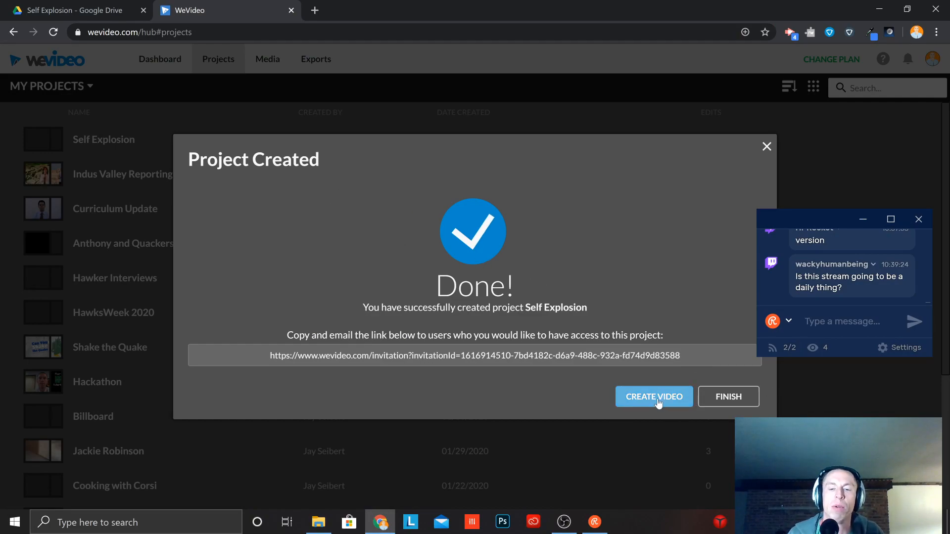
{"action": "left_click", "coordinate": [717, 403]}
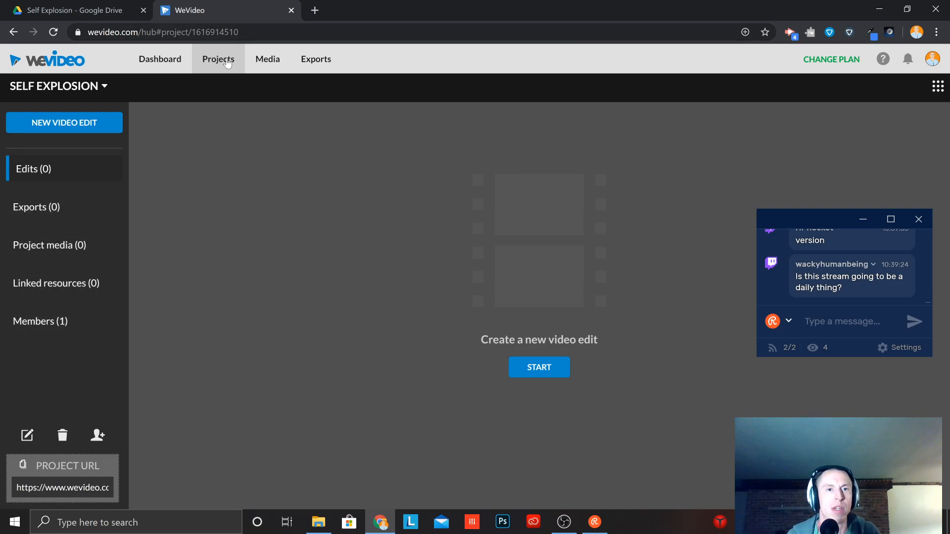
Create a new folder named Self Explosion in the My Media library.
{"action": "left_click", "coordinate": [274, 63]}
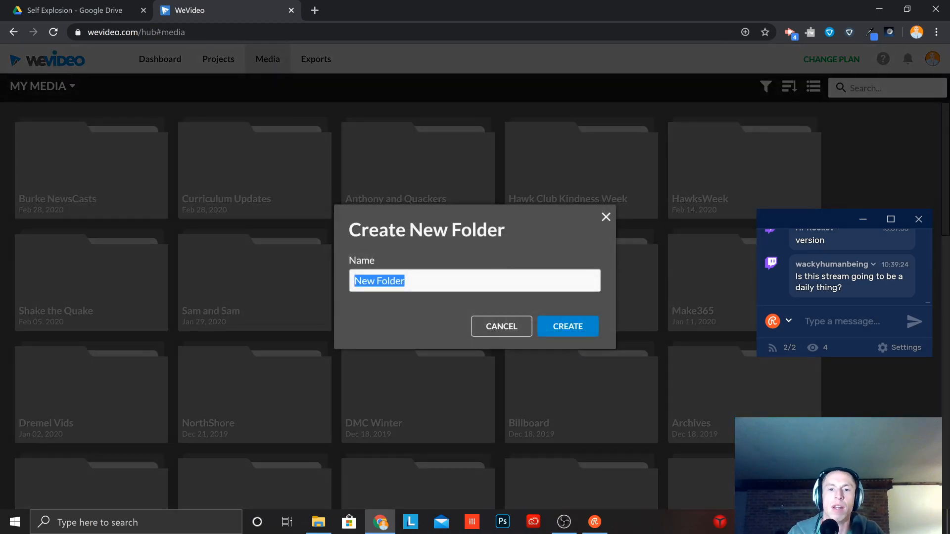
{"action": "type", "text": "Sel"}
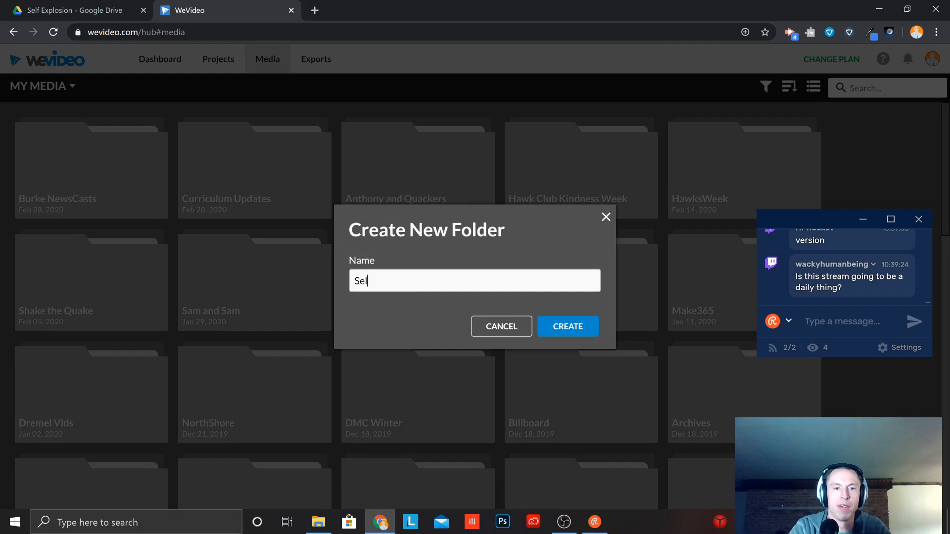
{"action": "type", "text": "f Explosio"}
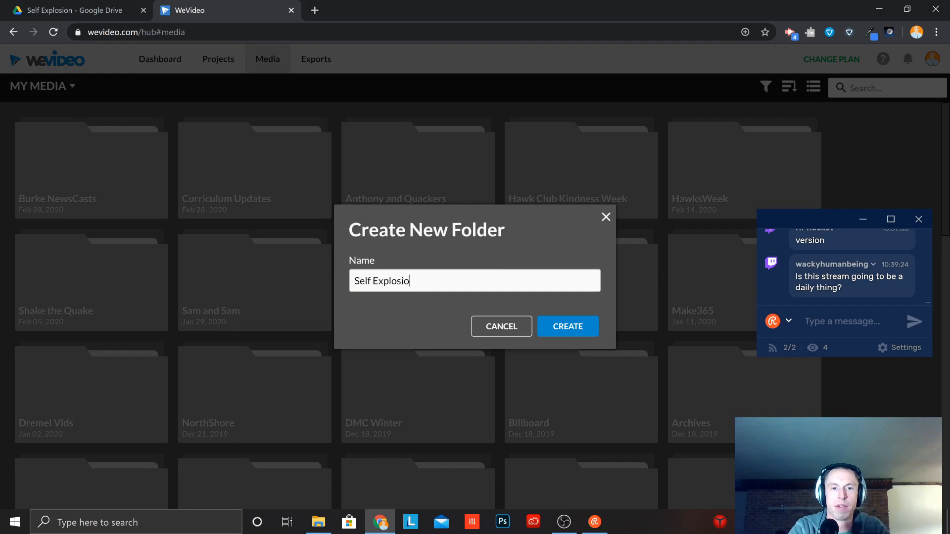
{"action": "type", "text": "n"}
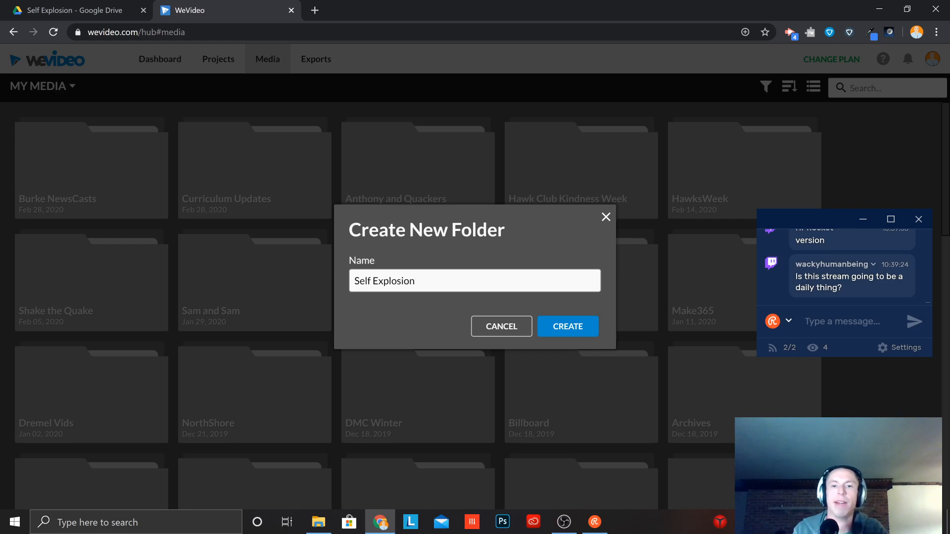
{"action": "left_click", "coordinate": [567, 322]}
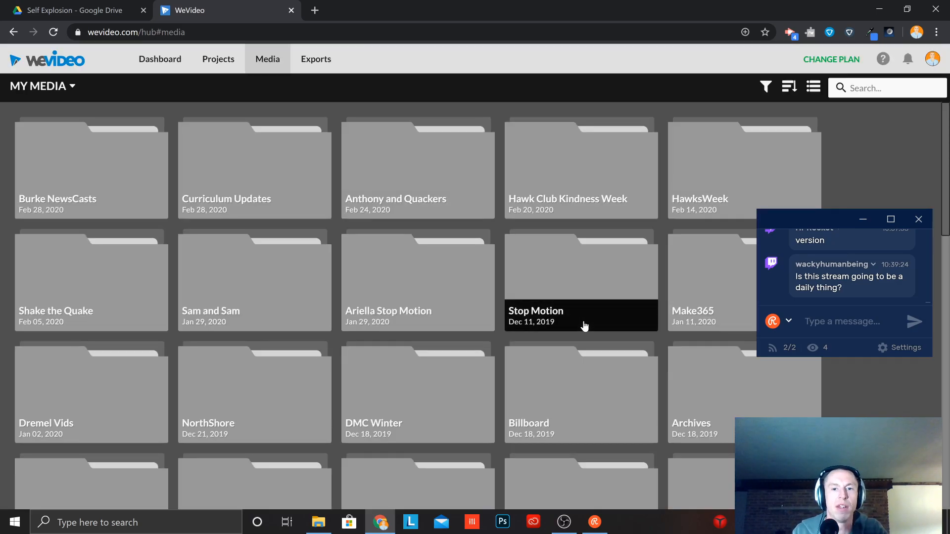
Find the new Self Explosion folder among the media folders and open it.
{"action": "scroll", "coordinate": [317, 288], "scroll_direction": "down", "scroll_amount": 15}
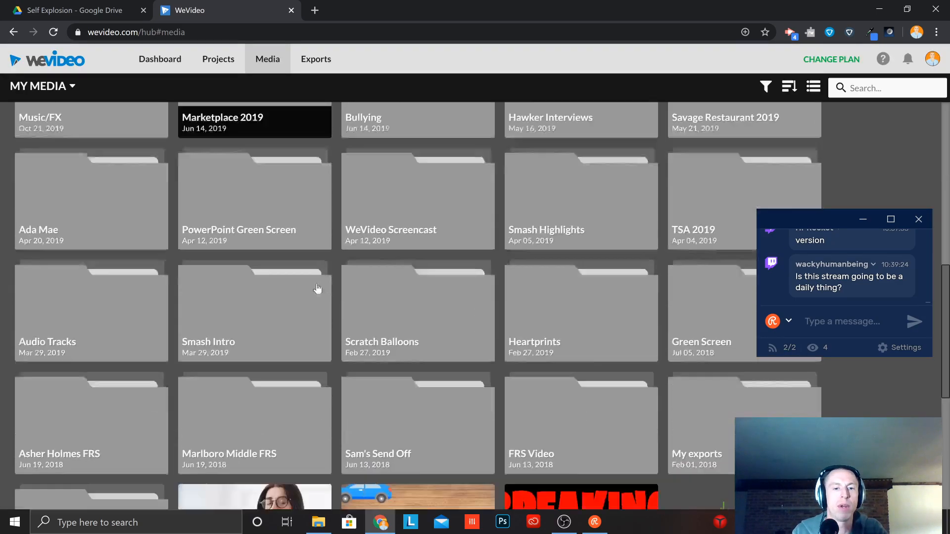
{"action": "scroll", "coordinate": [317, 289], "scroll_direction": "up", "scroll_amount": 2}
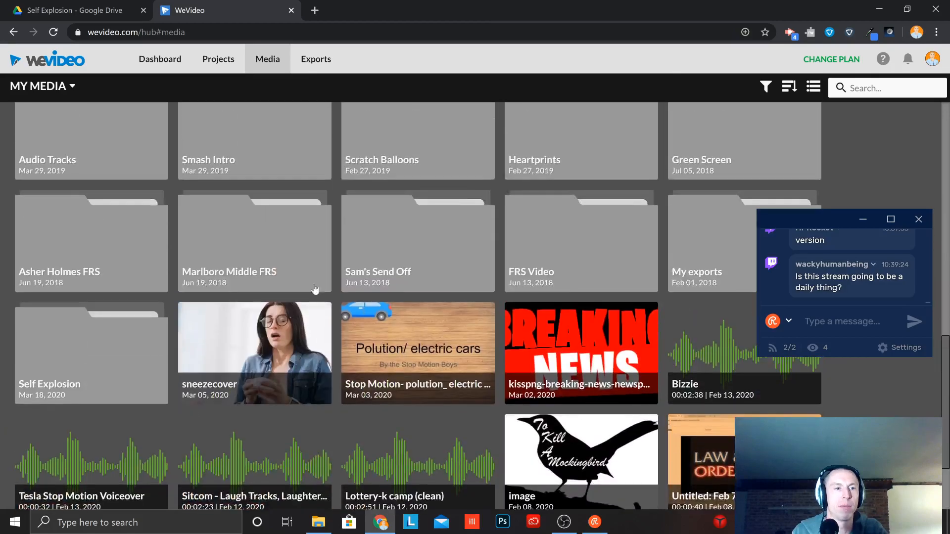
{"action": "left_click", "coordinate": [73, 355]}
{"action": "left_click", "coordinate": [73, 354]}
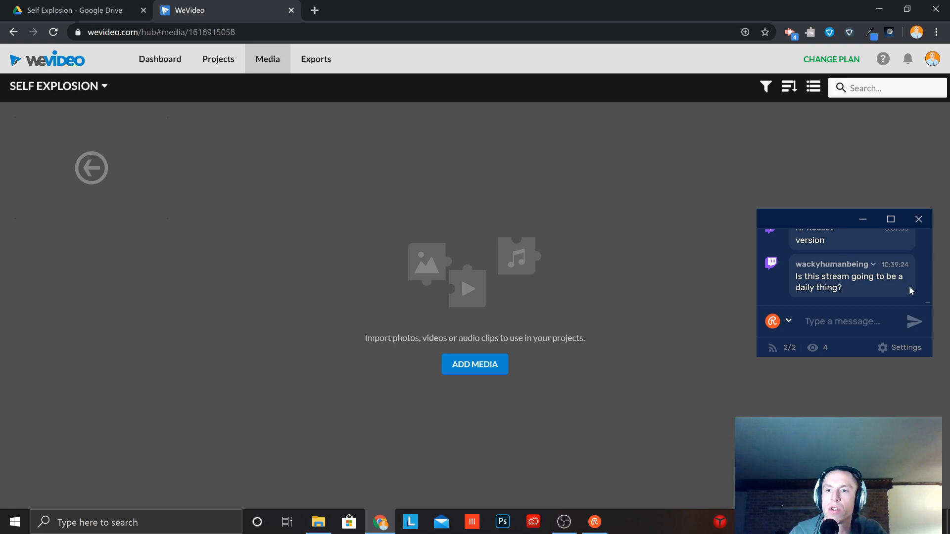
Move the chat window up below the search field and read through its earlier and latest messages.
{"action": "scroll", "coordinate": [883, 288], "scroll_direction": "up", "scroll_amount": 3}
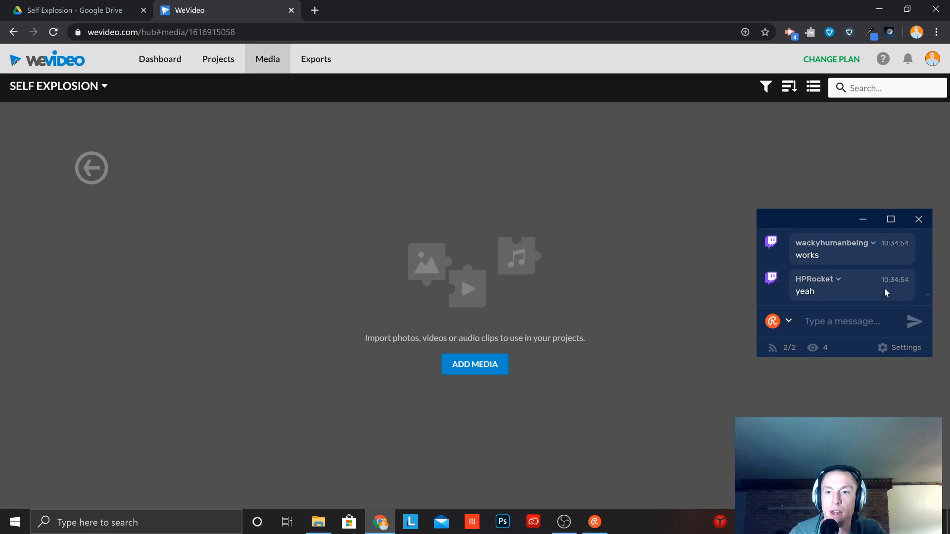
{"action": "scroll", "coordinate": [884, 288], "scroll_direction": "down", "scroll_amount": 3}
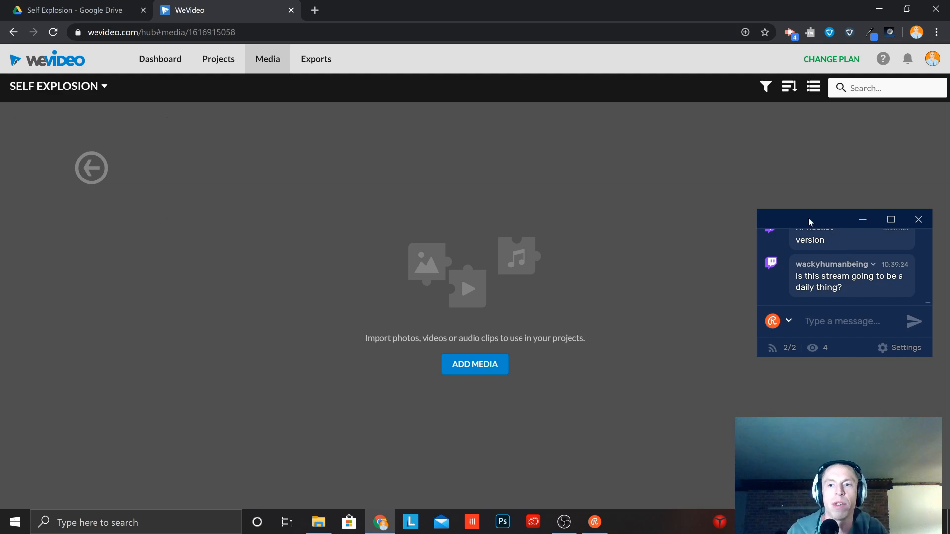
{"action": "left_click_drag", "start_coordinate": [810, 219], "coordinate": [825, 128]}
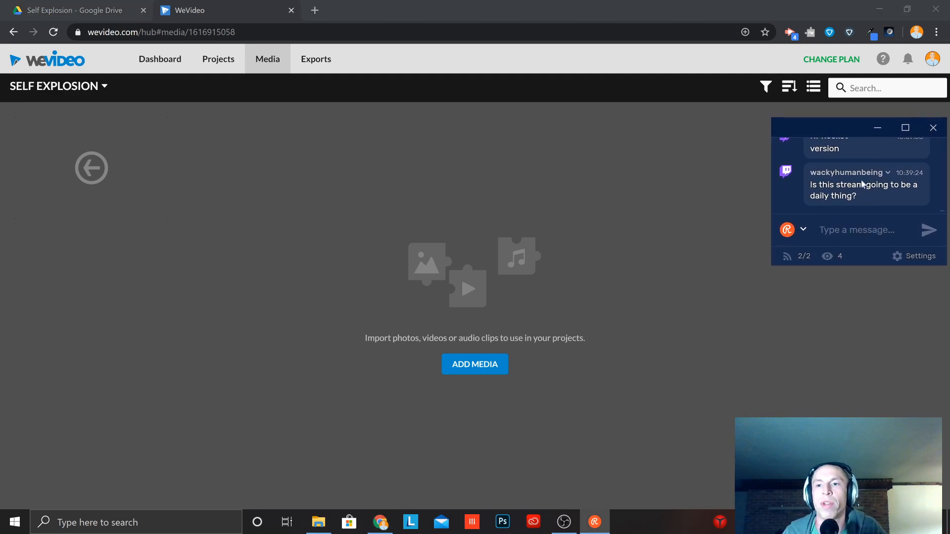
{"action": "scroll", "coordinate": [890, 213], "scroll_direction": "up", "scroll_amount": 4}
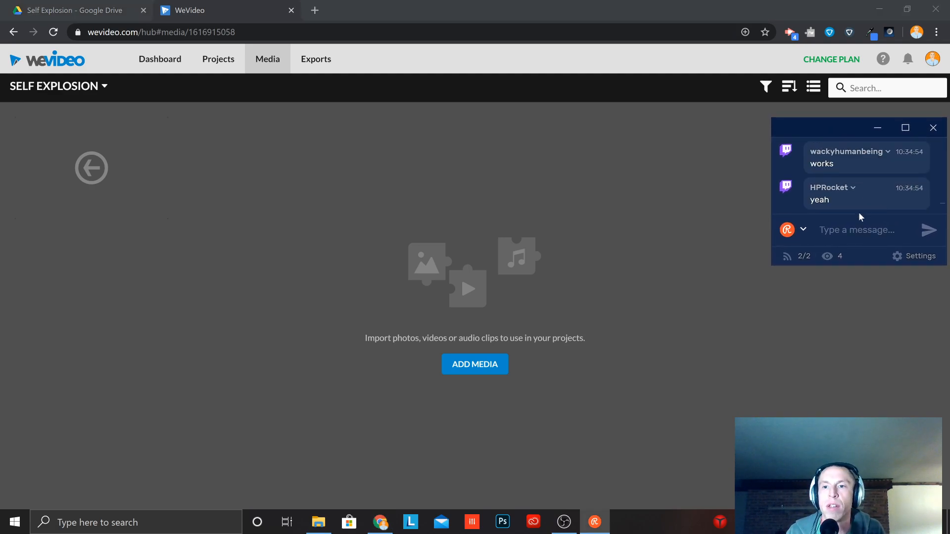
{"action": "scroll", "coordinate": [861, 203], "scroll_direction": "down", "scroll_amount": 5}
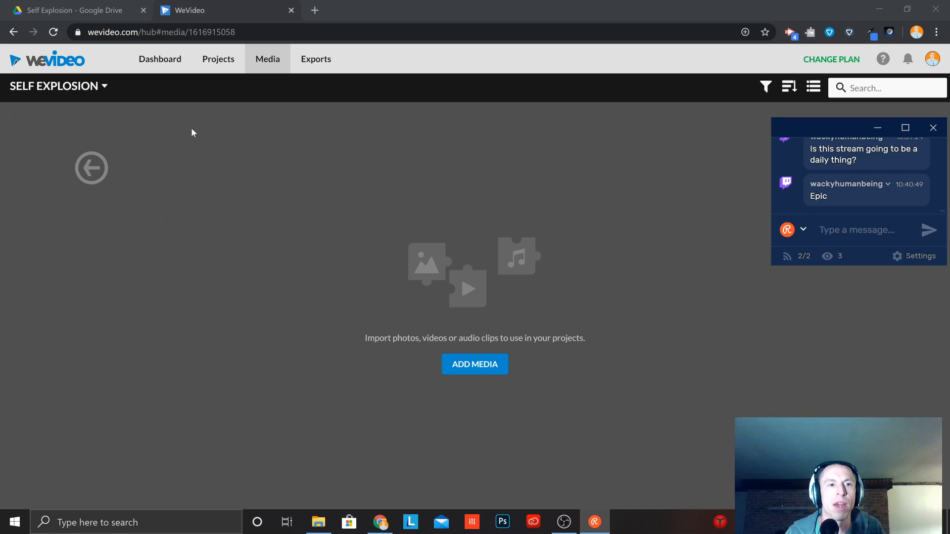
Import the video clips from the Seibertastic Tutorials > Self Explosion folder in Google Drive into the open media folder.
{"action": "left_click", "coordinate": [462, 370]}
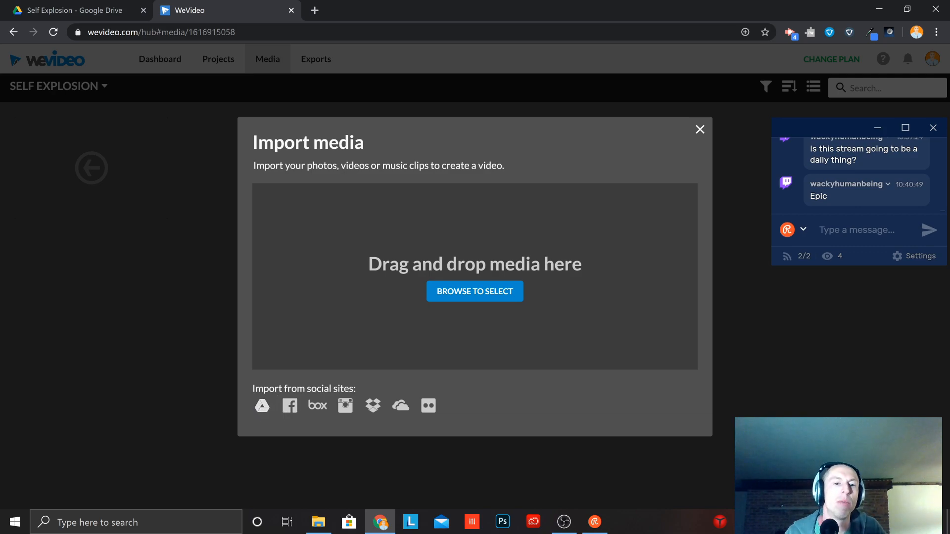
{"action": "left_click", "coordinate": [265, 406]}
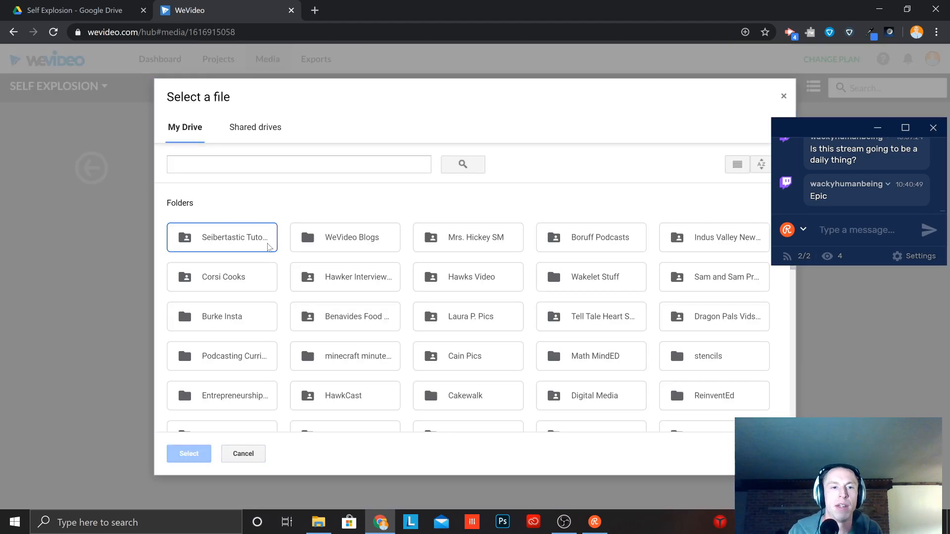
{"action": "double_click", "coordinate": [194, 242]}
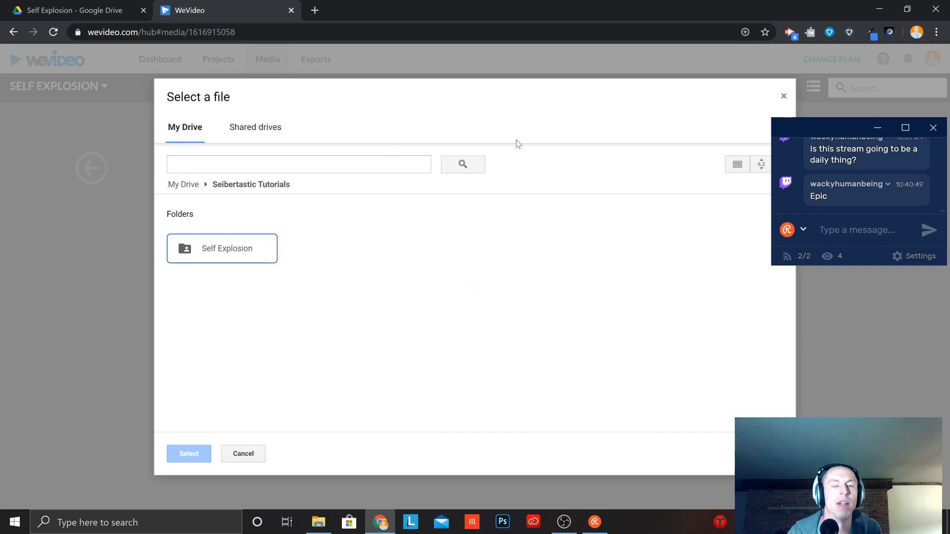
{"action": "double_click", "coordinate": [229, 248]}
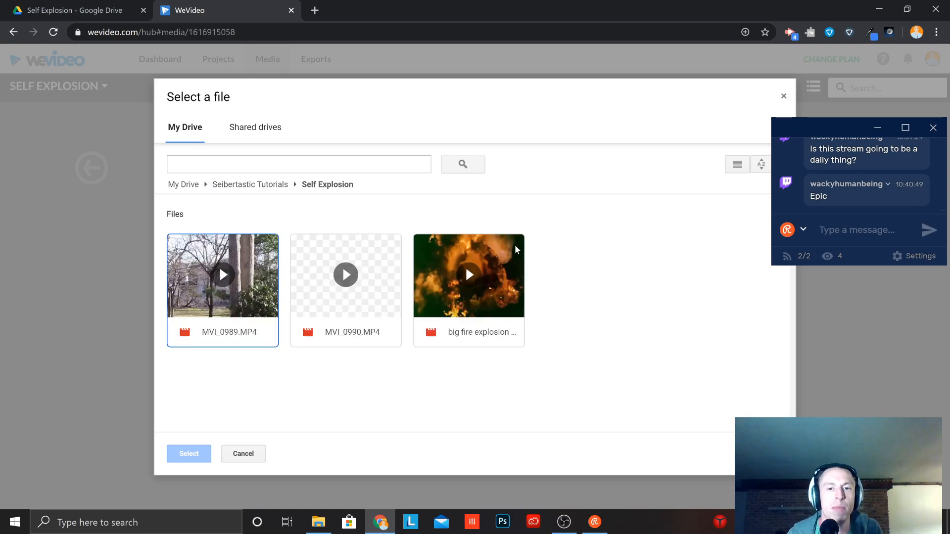
{"action": "left_click", "coordinate": [226, 307]}
{"action": "left_click", "coordinate": [189, 454]}
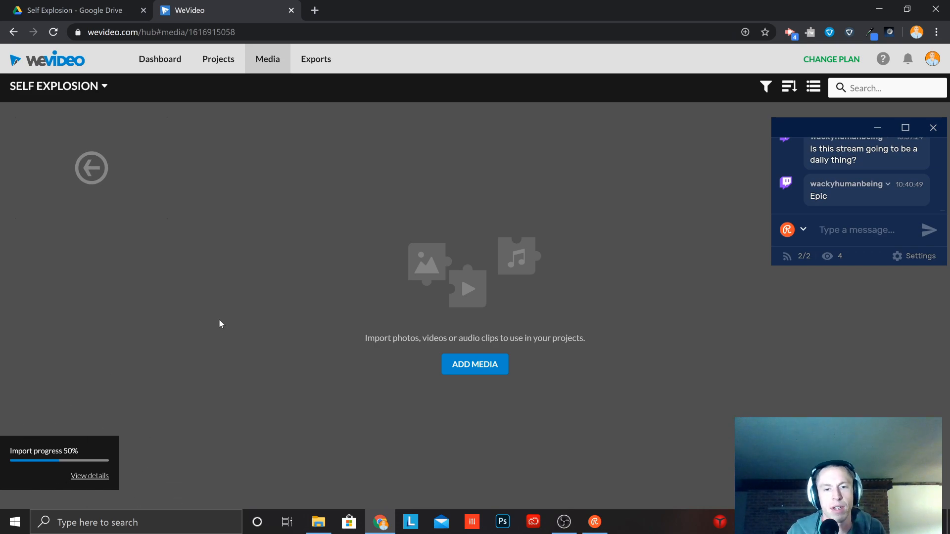
Open the Self Explosion project and view its project media.
{"action": "left_click", "coordinate": [227, 63]}
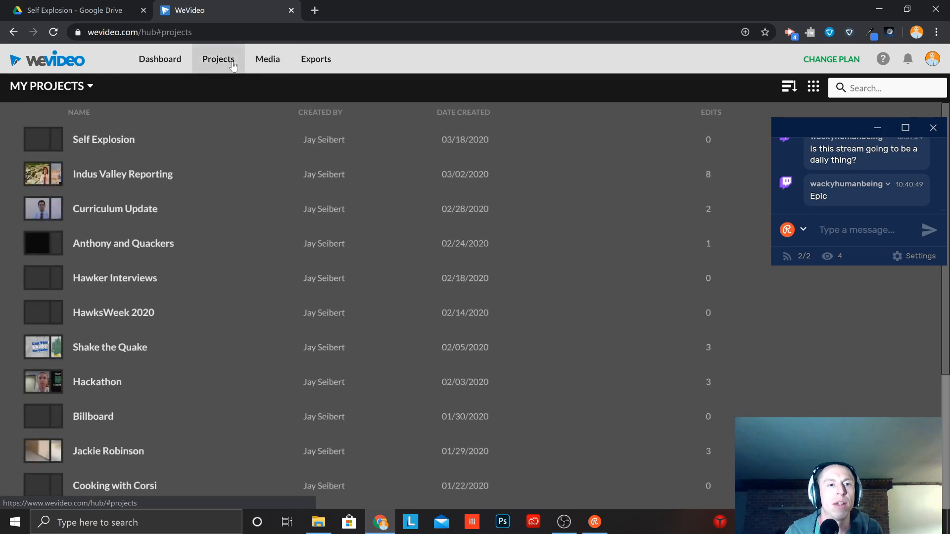
{"action": "left_click", "coordinate": [92, 137]}
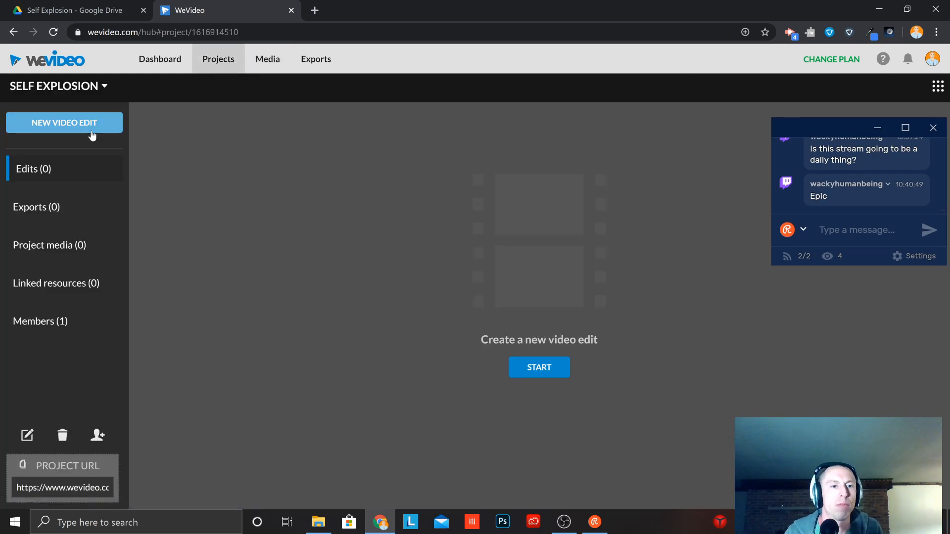
{"action": "left_click", "coordinate": [70, 246]}
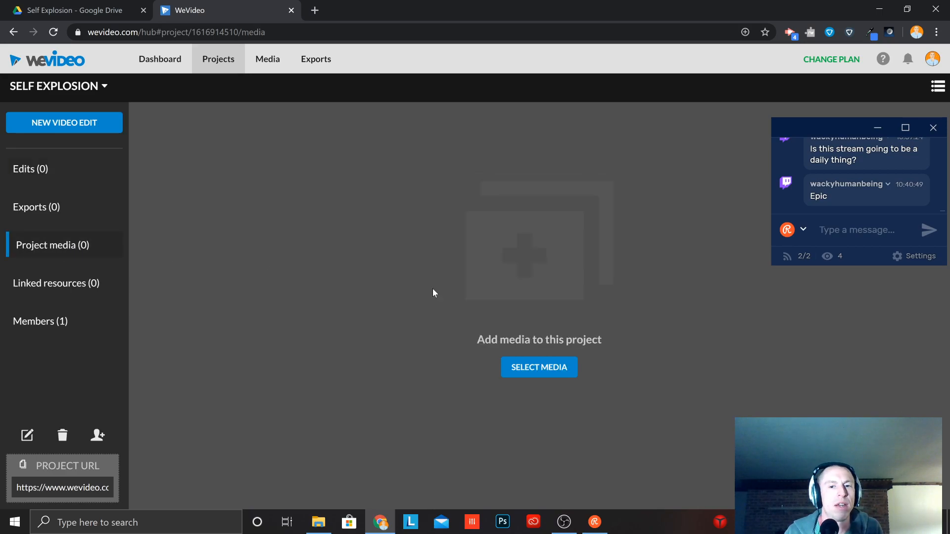
{"action": "left_click", "coordinate": [562, 375]}
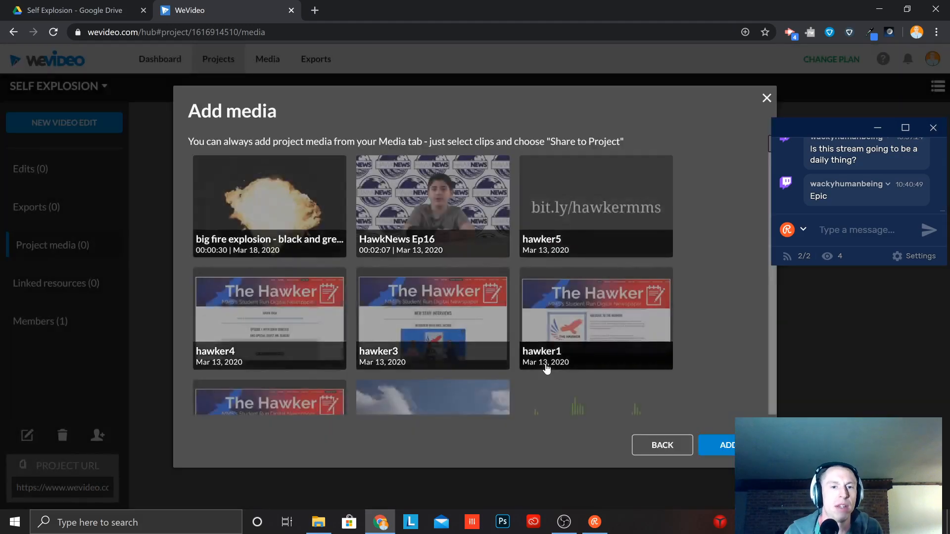
{"action": "left_click", "coordinate": [291, 206]}
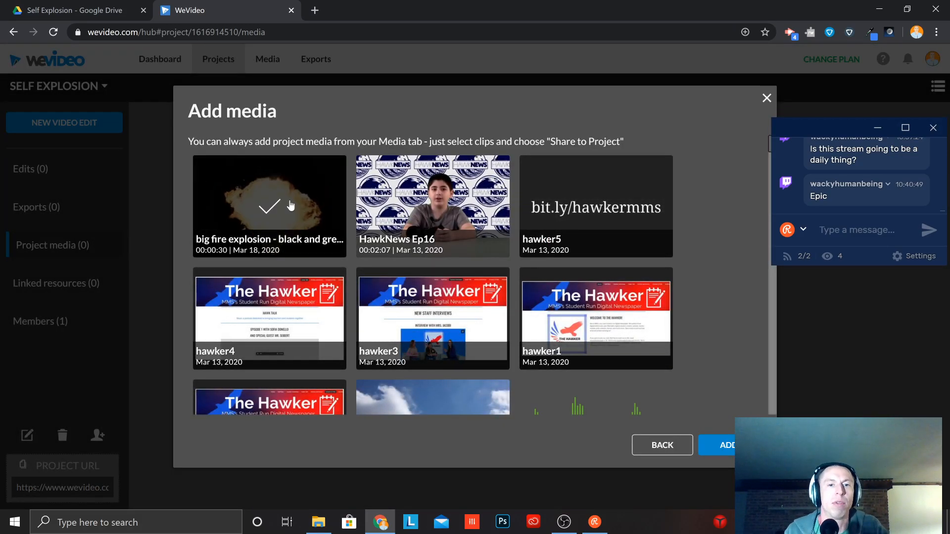
{"action": "scroll", "coordinate": [471, 237], "scroll_direction": "down", "scroll_amount": 5}
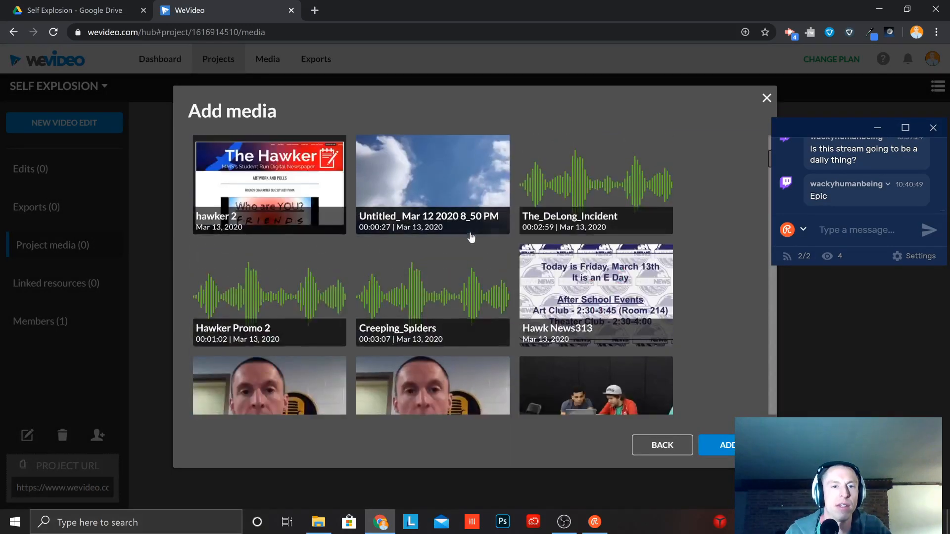
{"action": "scroll", "coordinate": [471, 238], "scroll_direction": "up", "scroll_amount": 5}
{"action": "left_click", "coordinate": [662, 445]}
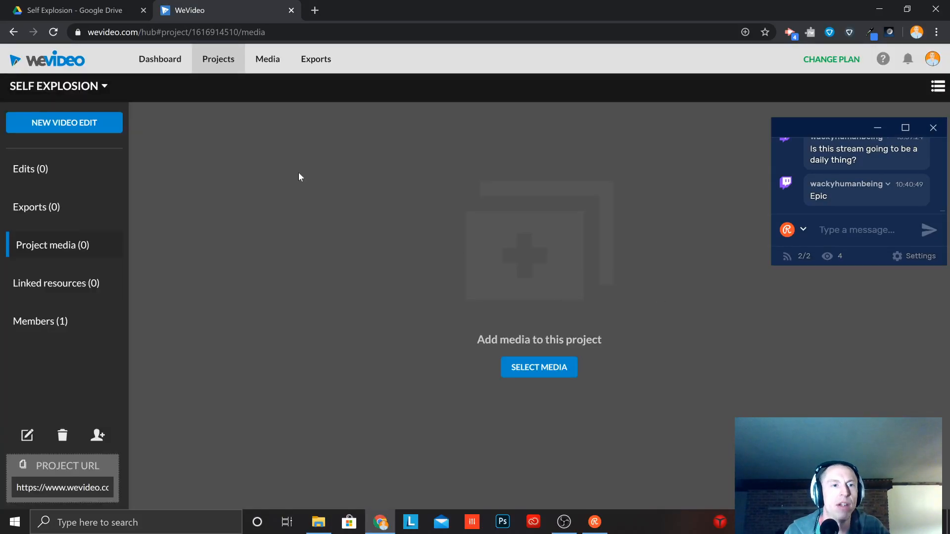
Create a new video edit from the dashboard, compare the Vertical and Square formats, and set it to Horizontal 16:9.
{"action": "left_click", "coordinate": [159, 59]}
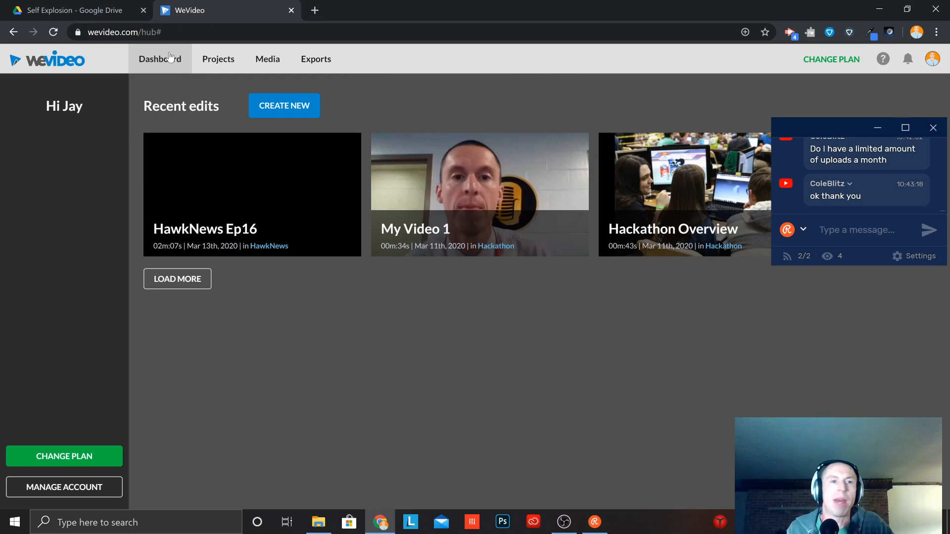
{"action": "left_click", "coordinate": [298, 111]}
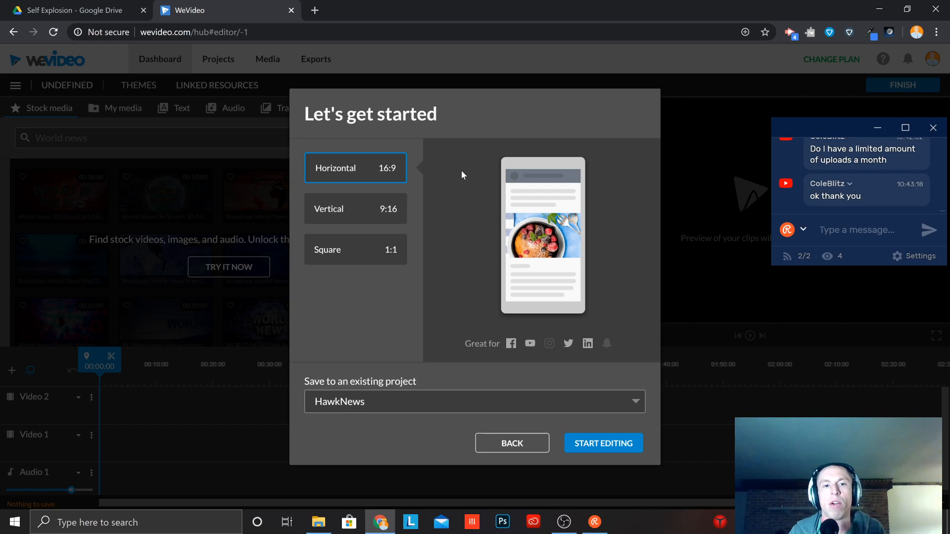
{"action": "left_click", "coordinate": [346, 211]}
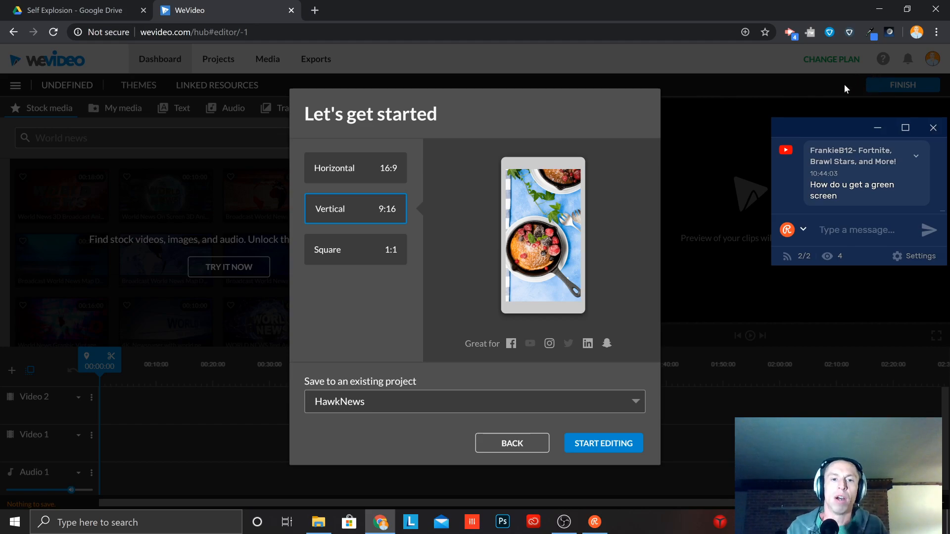
{"action": "left_click", "coordinate": [339, 260]}
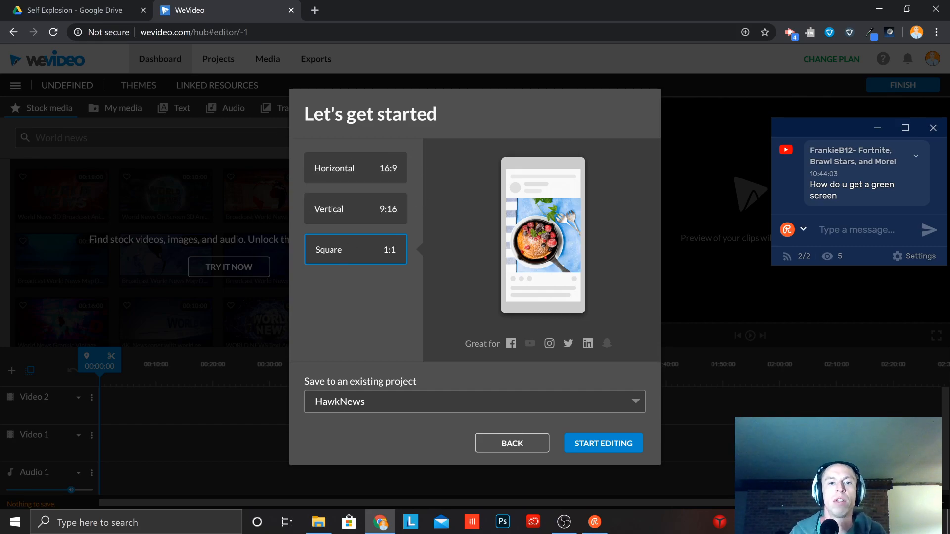
{"action": "left_click", "coordinate": [339, 169]}
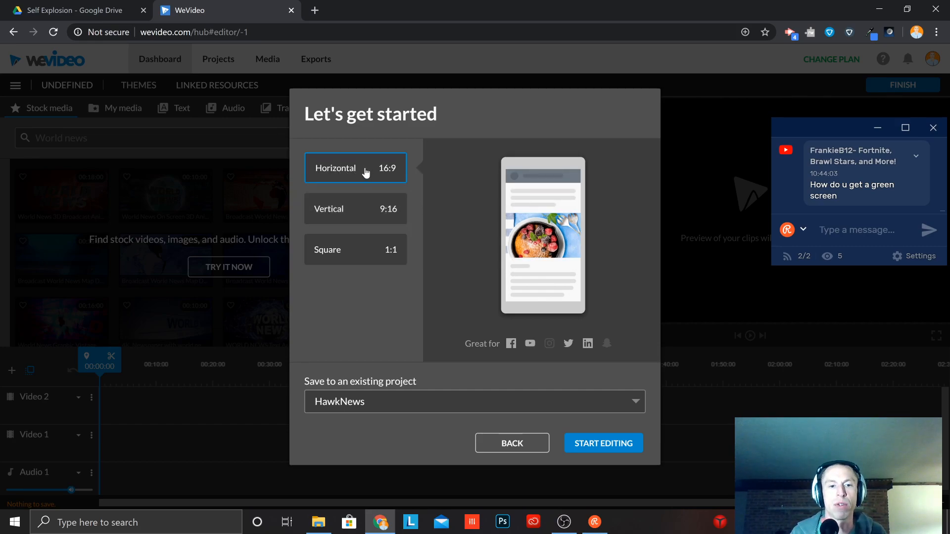
Choose the existing Self Explosion project as the save location for the new edit and start editing.
{"action": "left_click", "coordinate": [378, 402]}
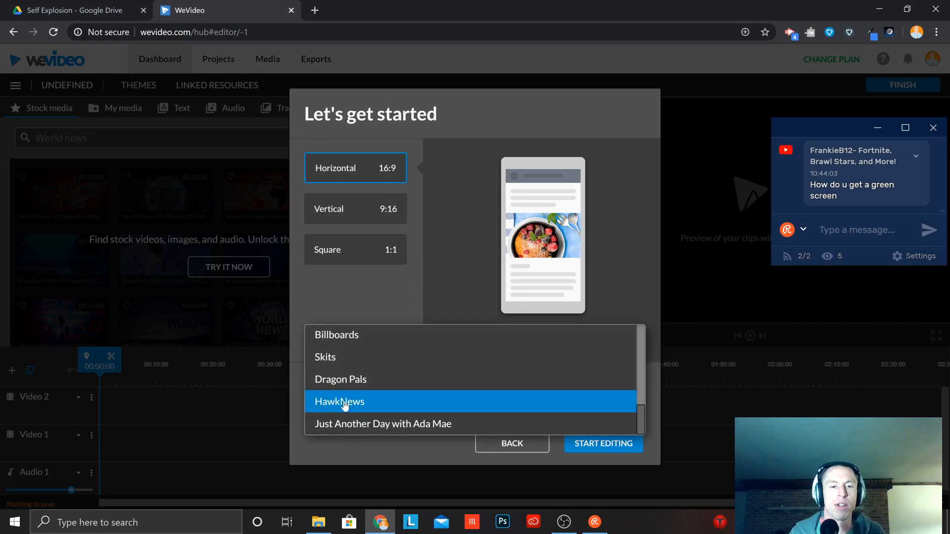
{"action": "scroll", "coordinate": [369, 410], "scroll_direction": "up", "scroll_amount": 10}
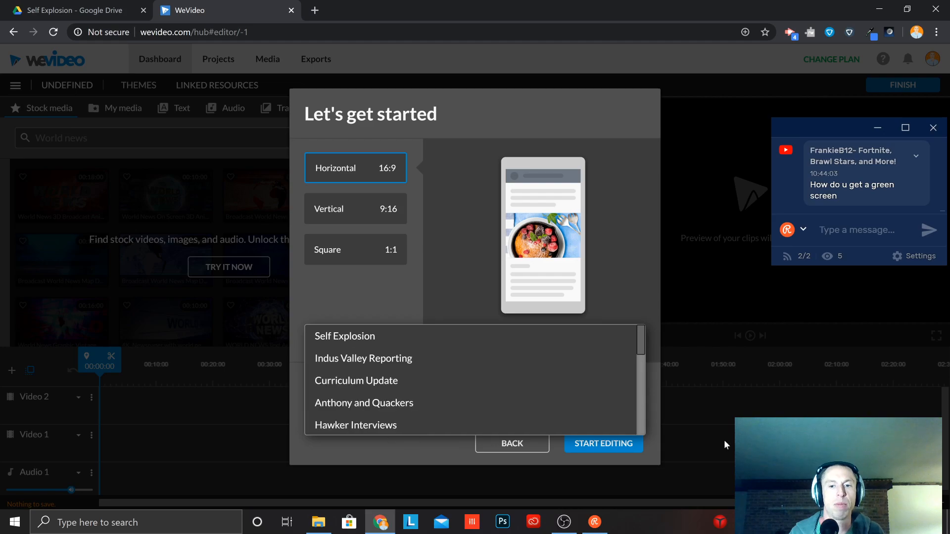
{"action": "scroll", "coordinate": [382, 381], "scroll_direction": "down", "scroll_amount": 5}
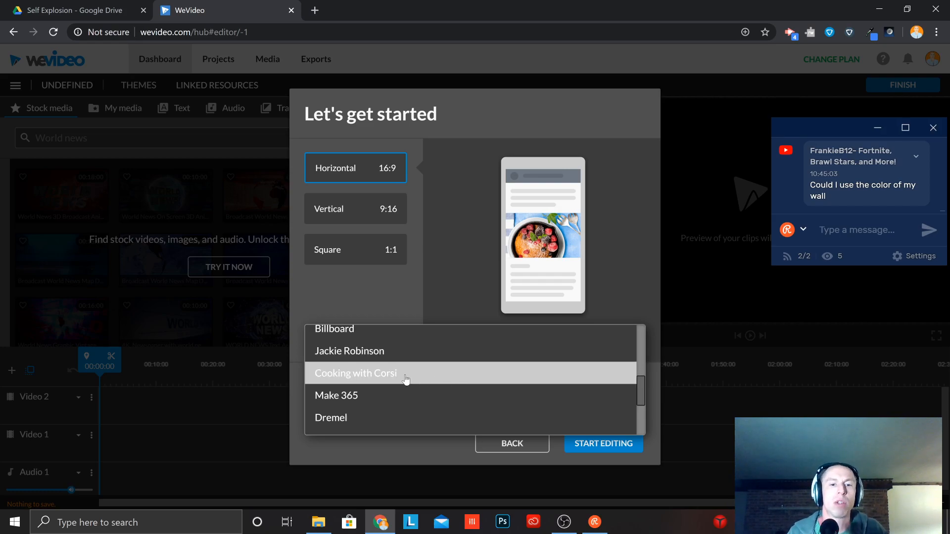
{"action": "scroll", "coordinate": [403, 377], "scroll_direction": "up", "scroll_amount": 4}
{"action": "scroll", "coordinate": [378, 415], "scroll_direction": "down", "scroll_amount": 10}
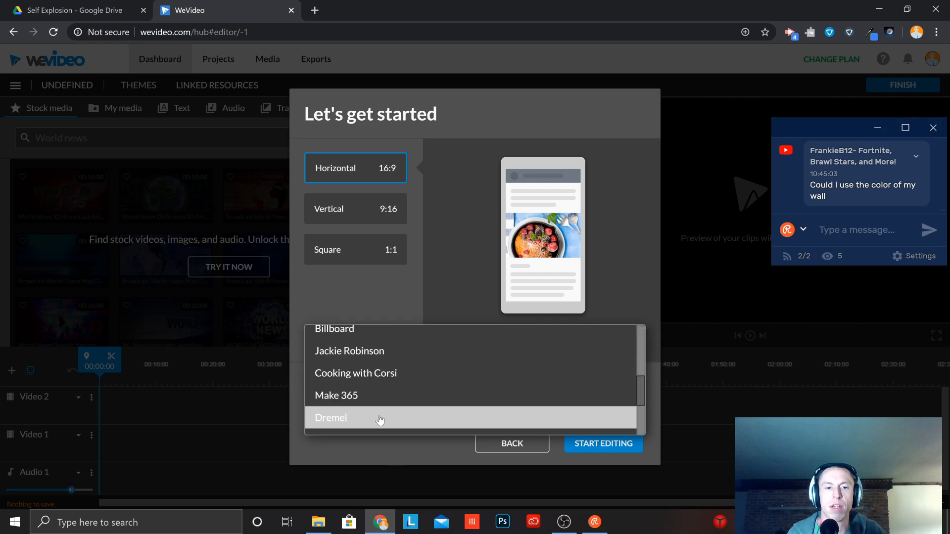
{"action": "scroll", "coordinate": [379, 412], "scroll_direction": "up", "scroll_amount": 10}
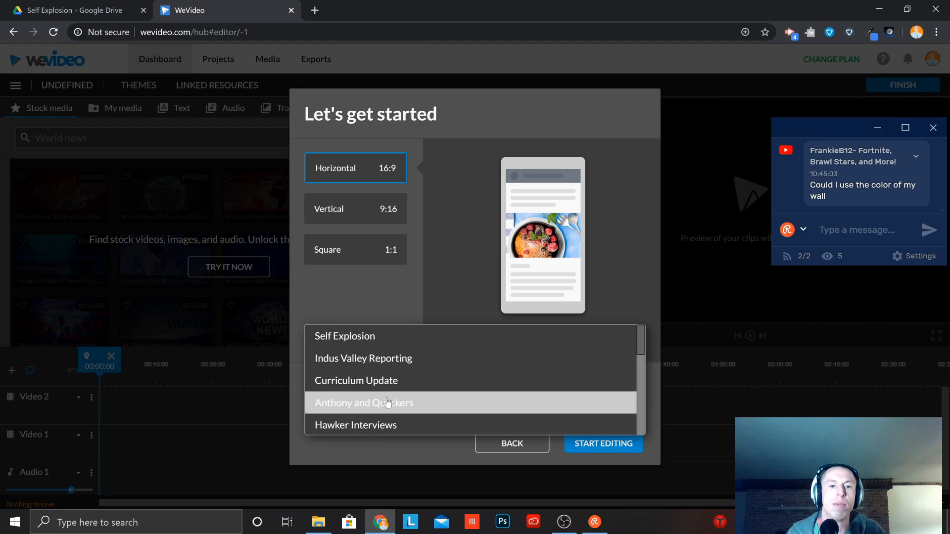
{"action": "left_click", "coordinate": [378, 337]}
{"action": "left_click", "coordinate": [594, 444]}
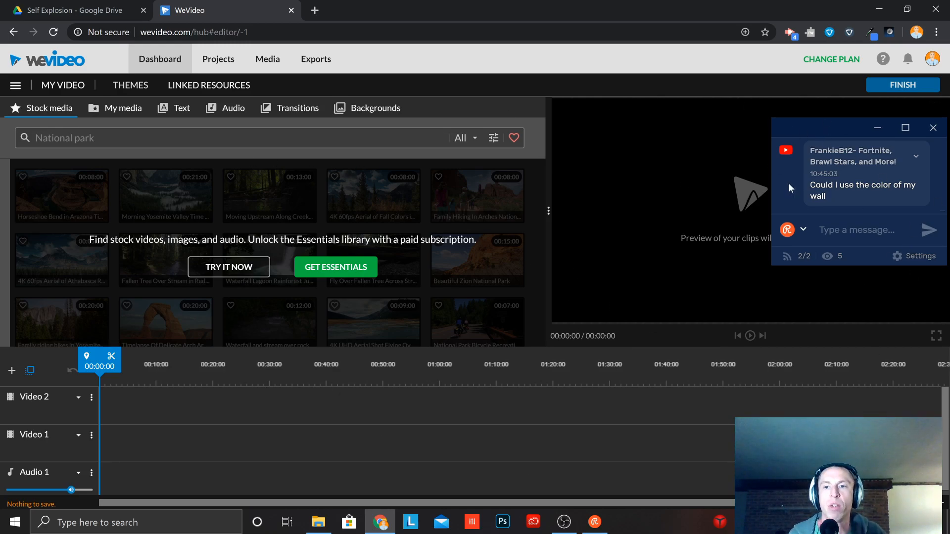
Move the chat window off the video preview and show the My media folders in the editor.
{"action": "left_click_drag", "start_coordinate": [806, 127], "coordinate": [785, 362]}
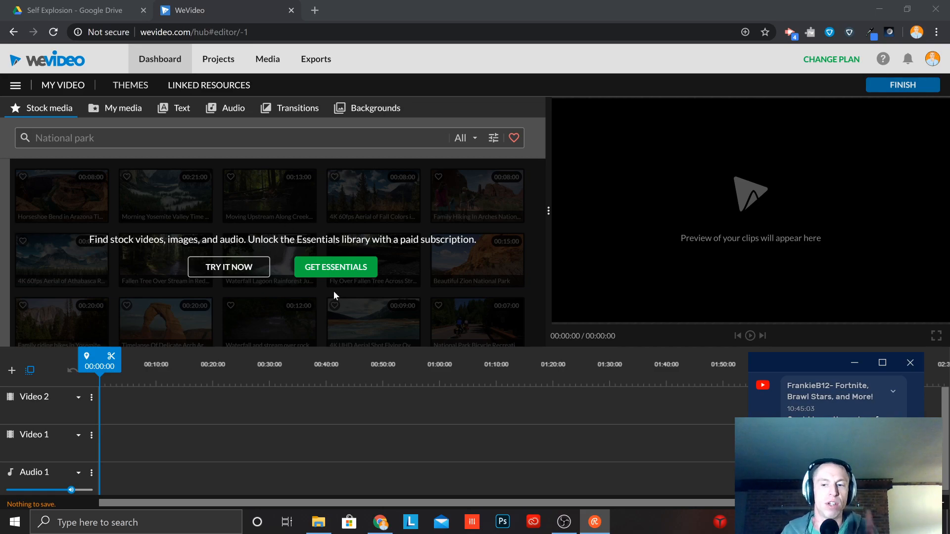
{"action": "left_click", "coordinate": [130, 113]}
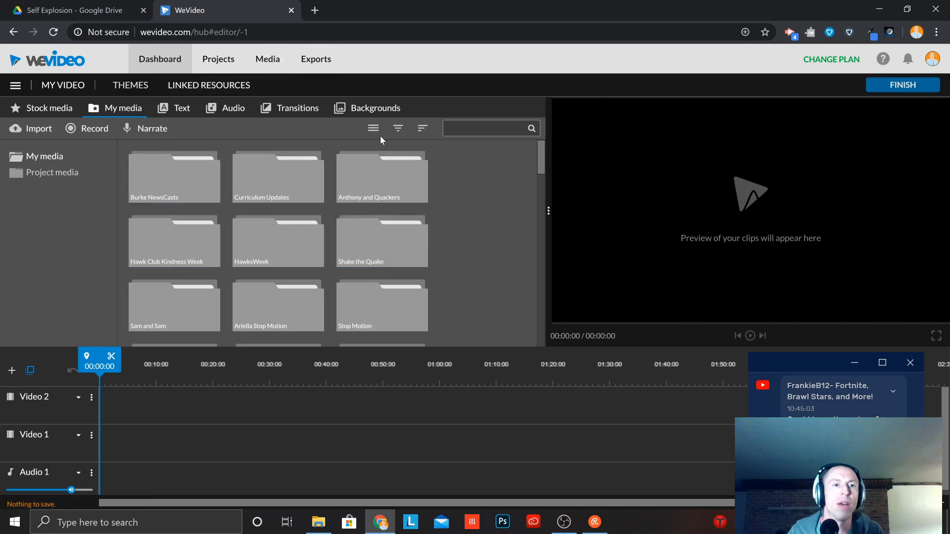
Browse the Motion and Static text titles, previewing Line wipe - Title, Basic text, Subtitle boxed and Citations.
{"action": "left_click", "coordinate": [182, 110]}
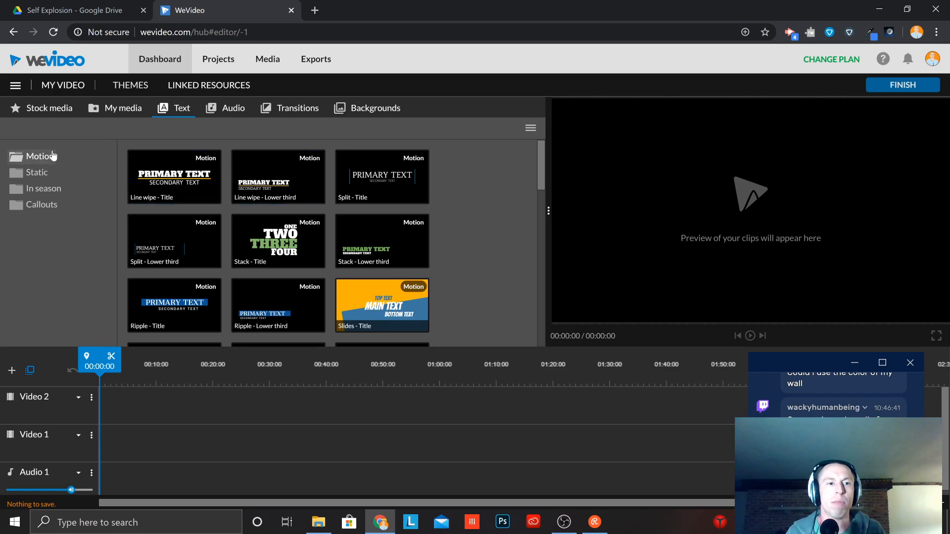
{"action": "left_click", "coordinate": [167, 170]}
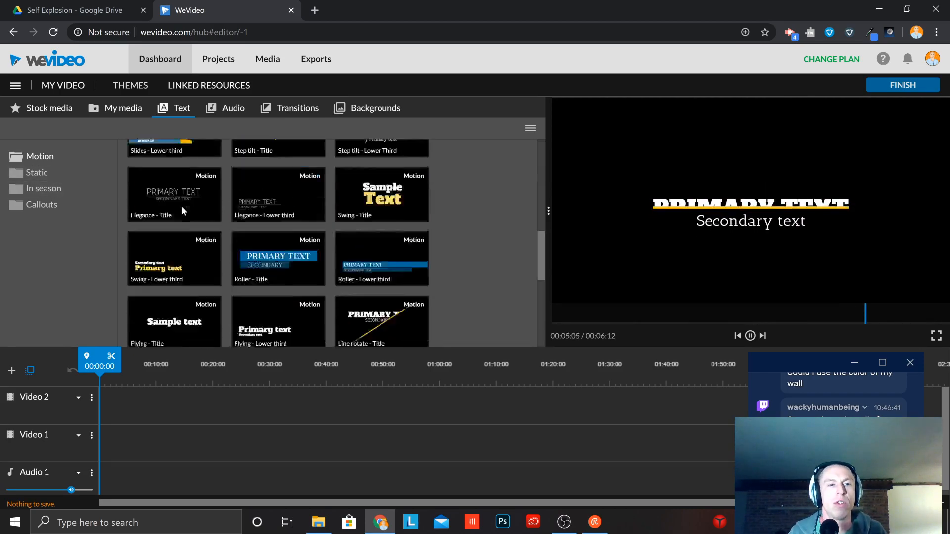
{"action": "left_click", "coordinate": [36, 176]}
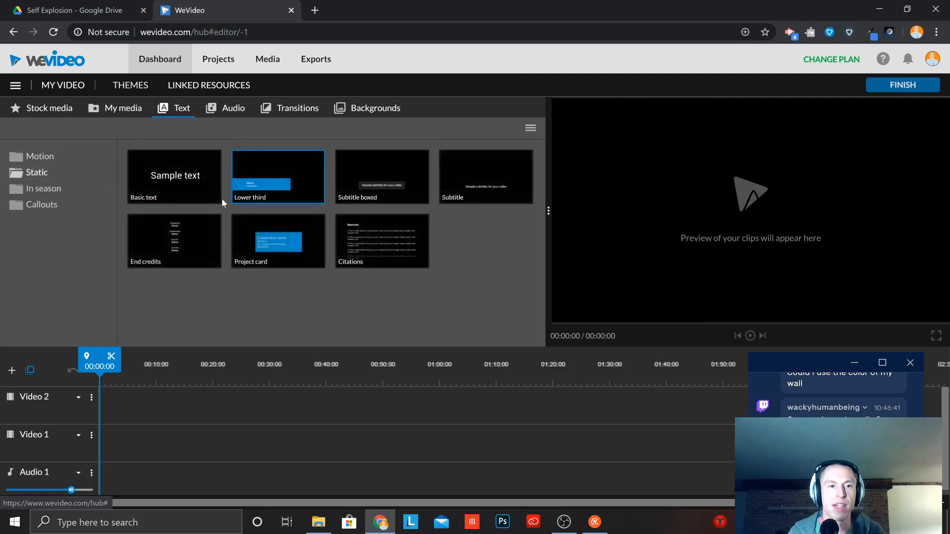
{"action": "left_click", "coordinate": [170, 182]}
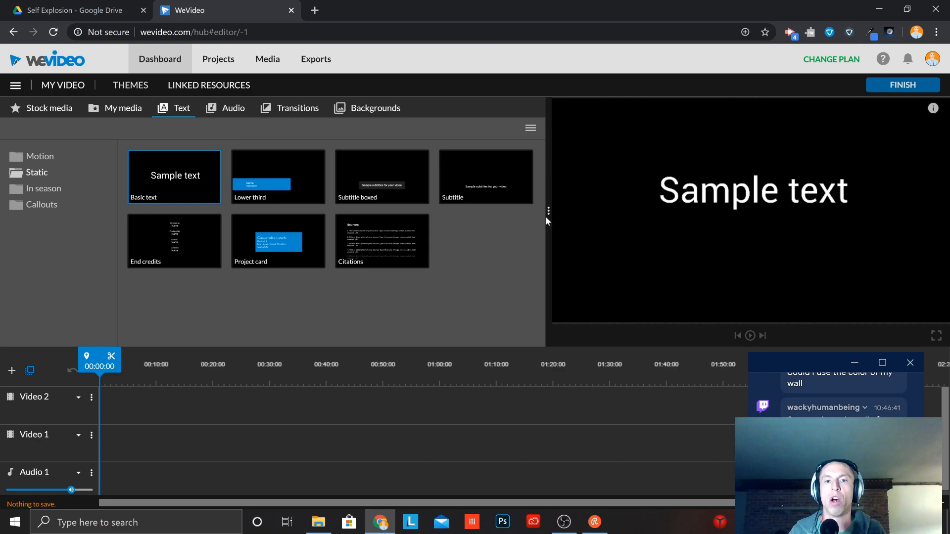
{"action": "left_click", "coordinate": [386, 185]}
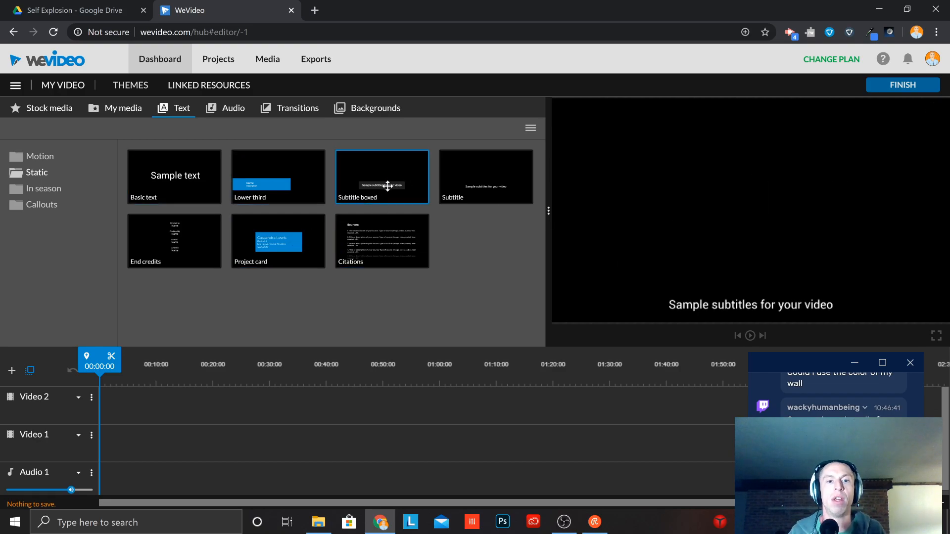
{"action": "left_click", "coordinate": [389, 259]}
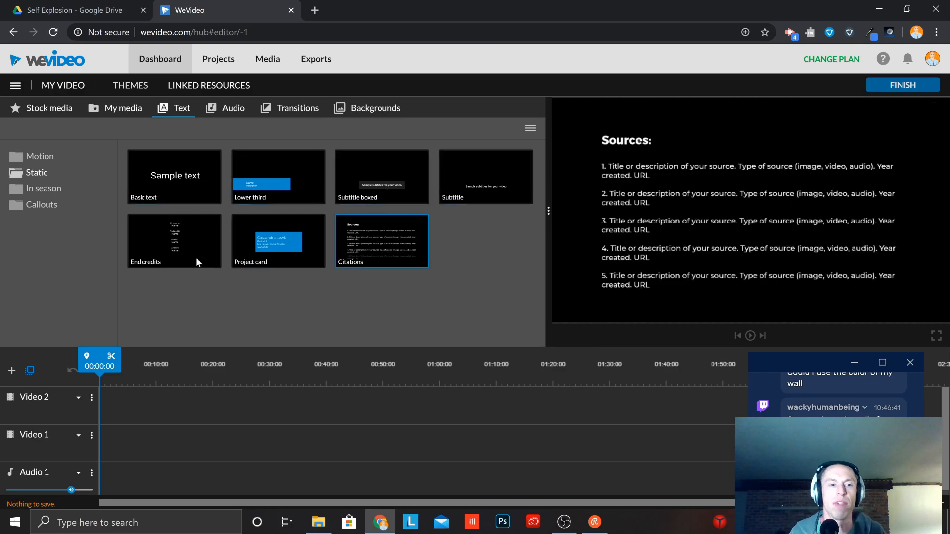
Look through the In season text titles and the Callouts collection.
{"action": "left_click", "coordinate": [40, 189]}
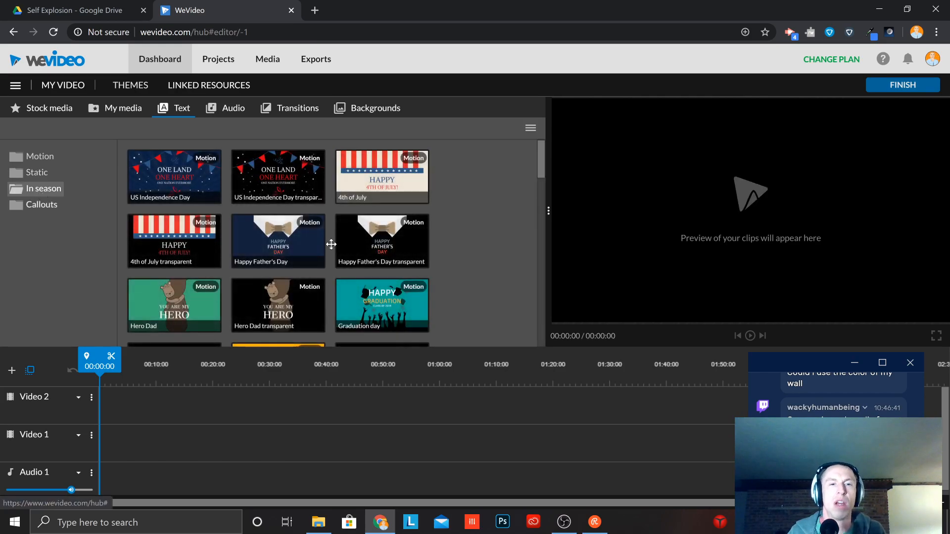
{"action": "scroll", "coordinate": [331, 244], "scroll_direction": "down", "scroll_amount": 4}
{"action": "scroll", "coordinate": [357, 233], "scroll_direction": "up", "scroll_amount": 4}
{"action": "scroll", "coordinate": [379, 225], "scroll_direction": "down", "scroll_amount": 1}
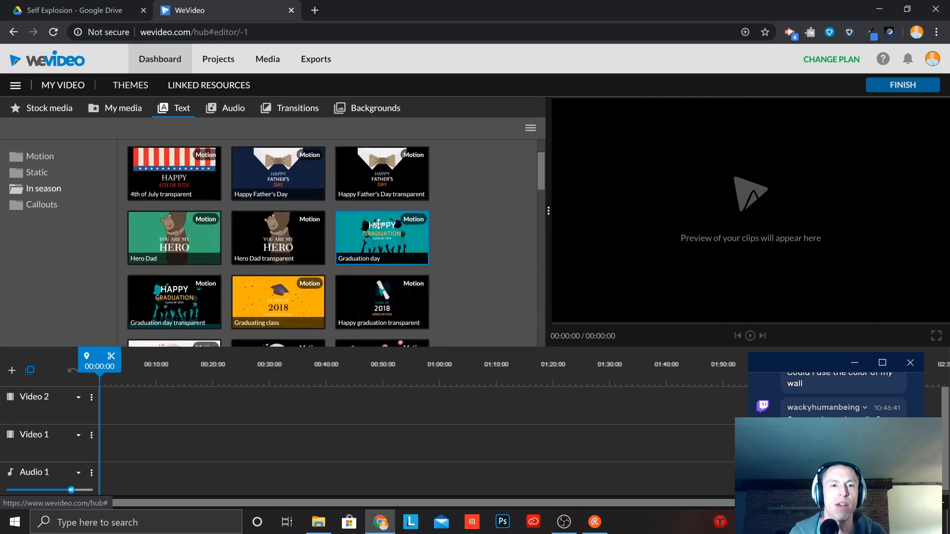
{"action": "scroll", "coordinate": [379, 224], "scroll_direction": "down", "scroll_amount": 10}
{"action": "scroll", "coordinate": [373, 222], "scroll_direction": "up", "scroll_amount": 4}
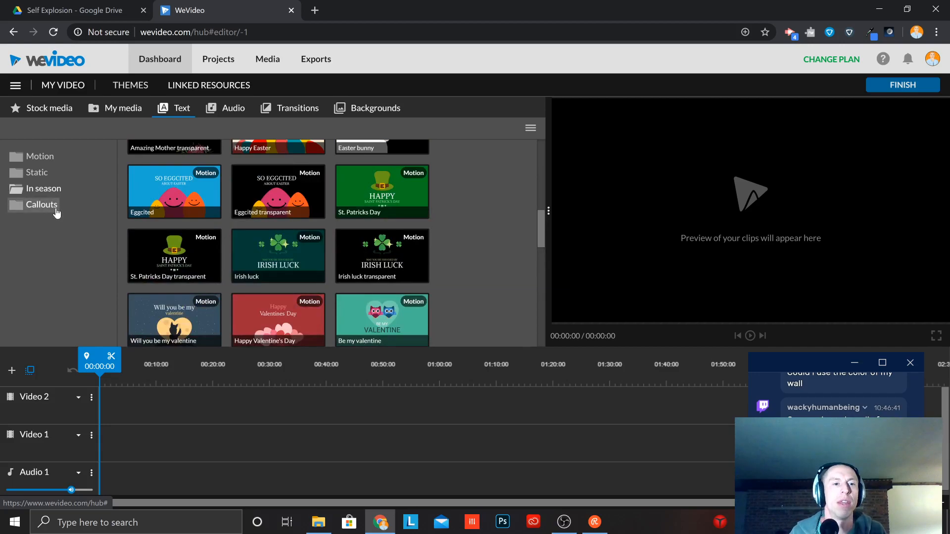
{"action": "left_click", "coordinate": [42, 205]}
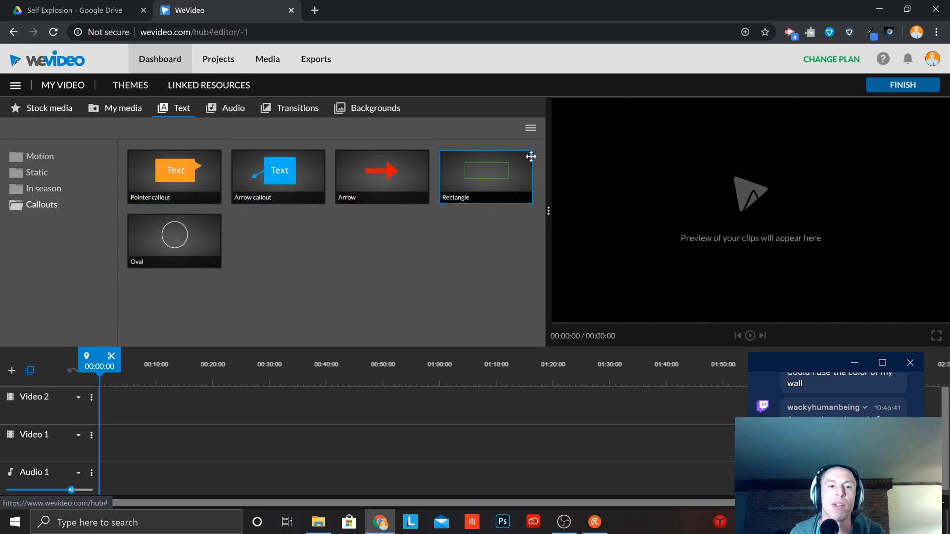
Browse the audio library, checking the Premium Music categories and the Free Music tracks.
{"action": "left_click", "coordinate": [234, 112]}
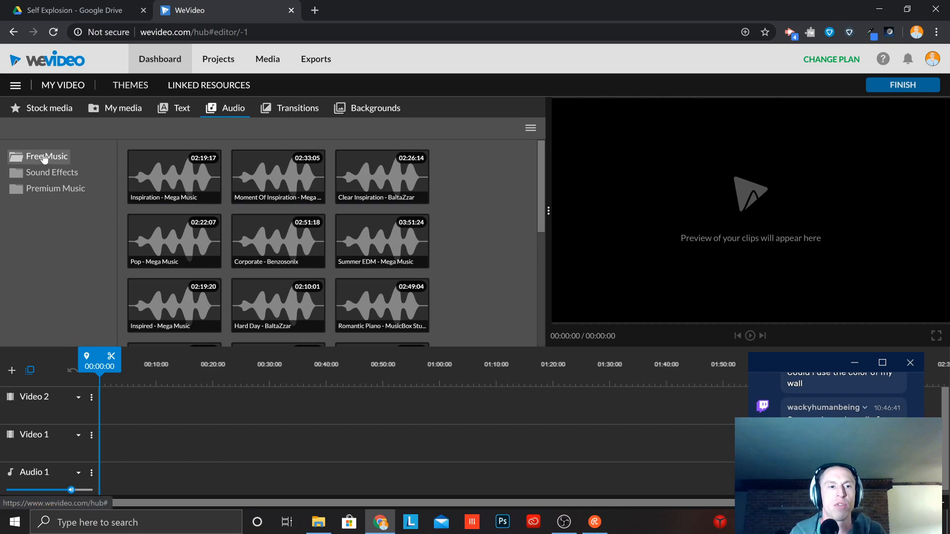
{"action": "left_click", "coordinate": [48, 191]}
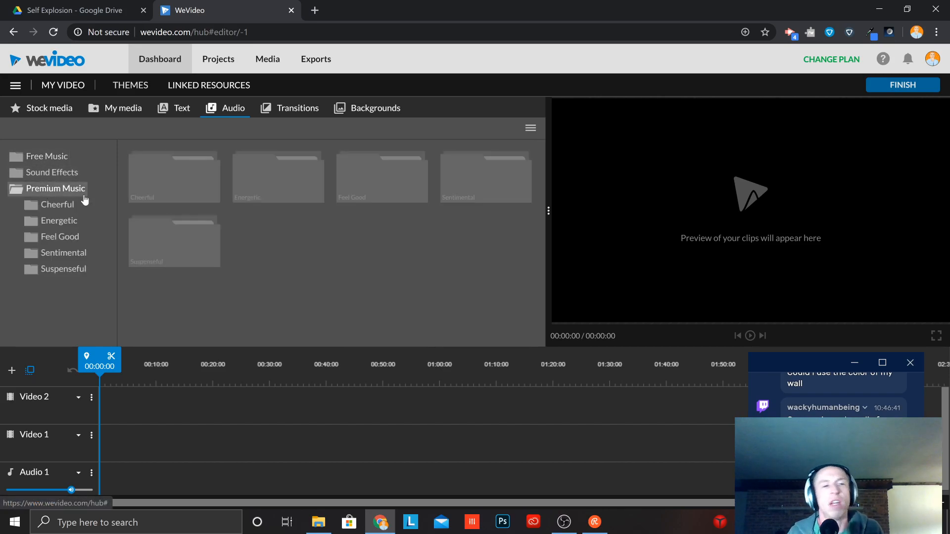
{"action": "left_click", "coordinate": [44, 158]}
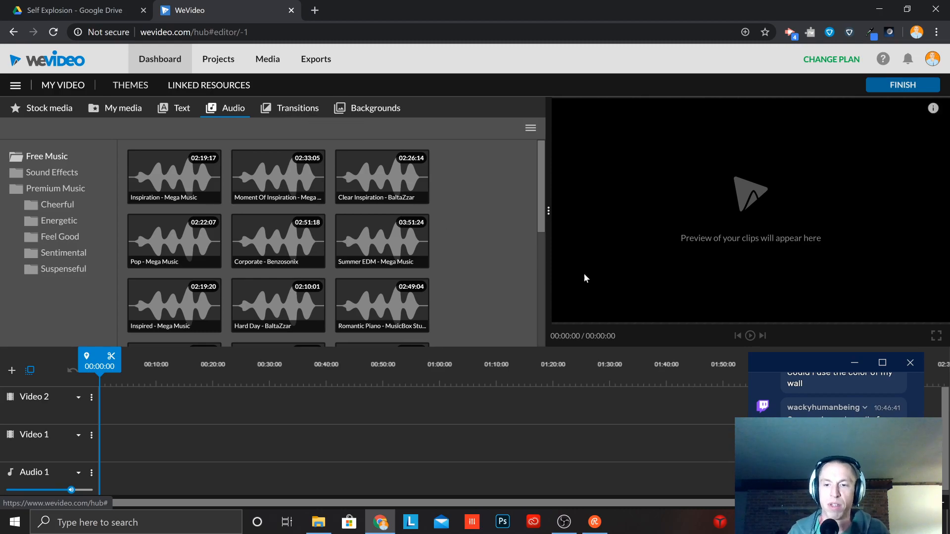
{"action": "scroll", "coordinate": [860, 405], "scroll_direction": "up", "scroll_amount": 3}
{"action": "scroll", "coordinate": [493, 171], "scroll_direction": "down", "scroll_amount": 5}
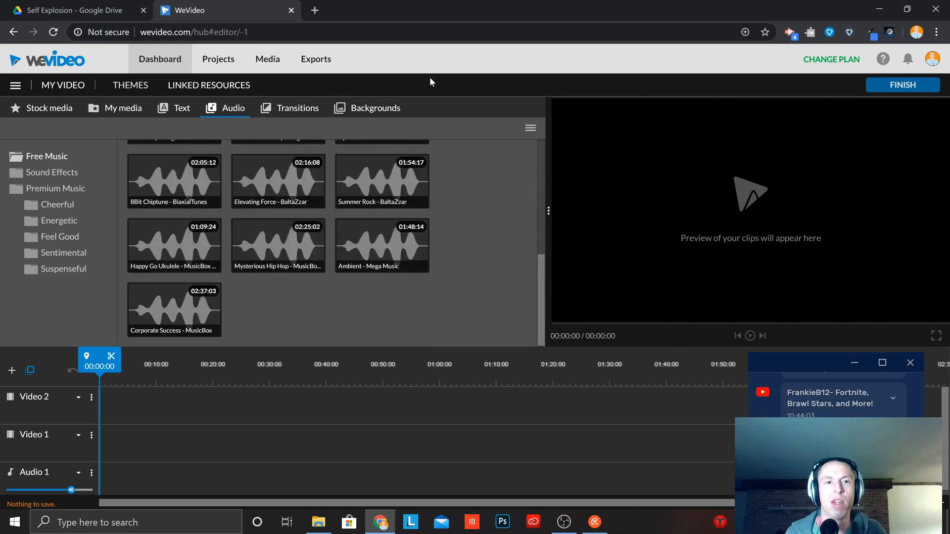
Look through the Standard transitions collection.
{"action": "left_click", "coordinate": [270, 114]}
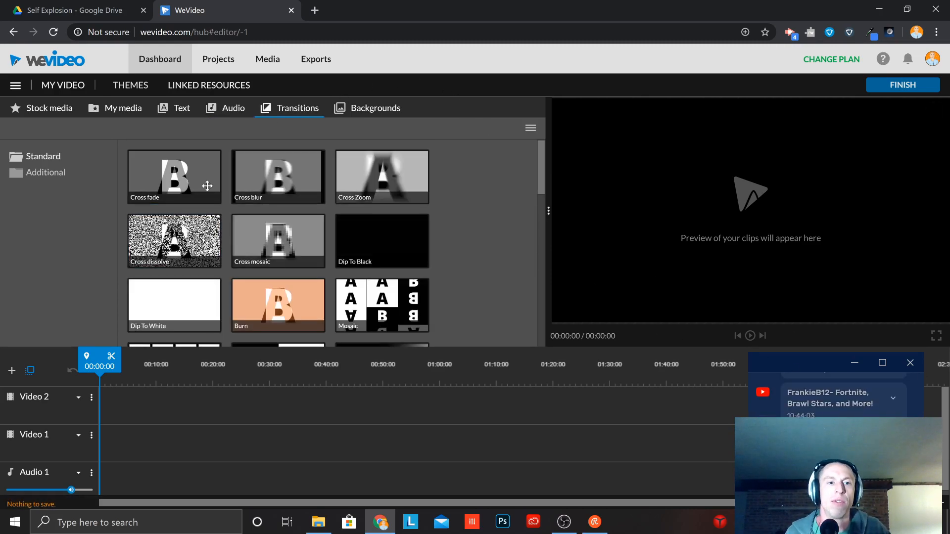
{"action": "scroll", "coordinate": [187, 220], "scroll_direction": "down", "scroll_amount": 5}
{"action": "scroll", "coordinate": [189, 227], "scroll_direction": "up", "scroll_amount": 5}
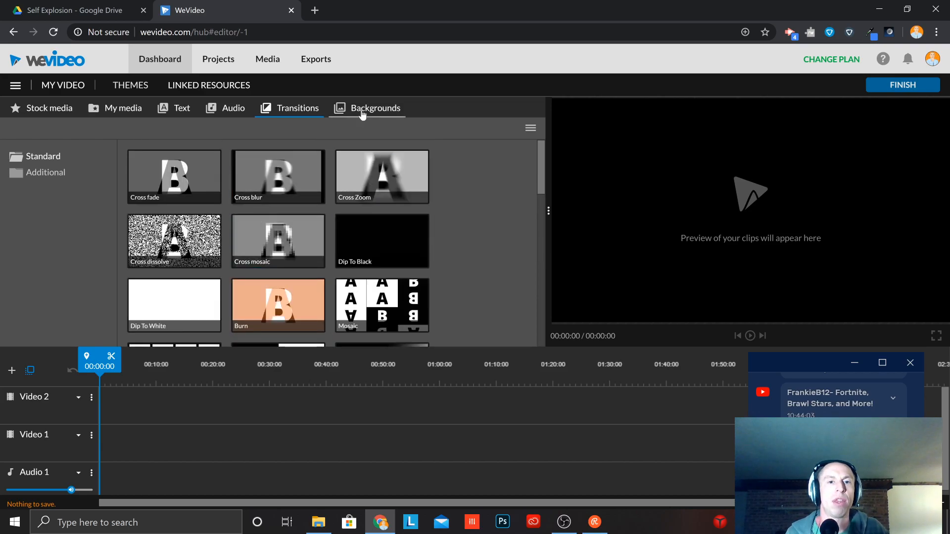
Browse the backgrounds, previewing Yellow Aurora and White Streaks, and show the Solids collection.
{"action": "left_click", "coordinate": [362, 110]}
{"action": "left_click", "coordinate": [162, 173]}
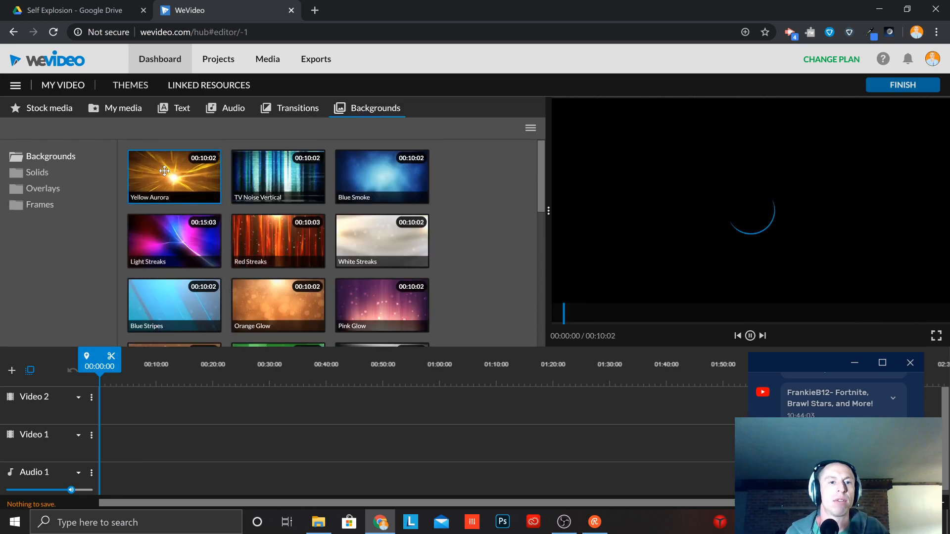
{"action": "left_click", "coordinate": [380, 235]}
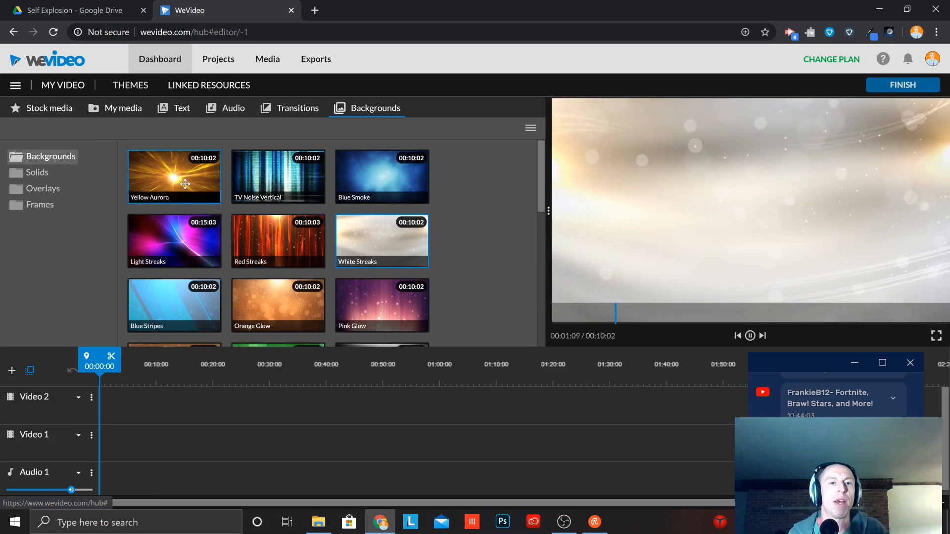
{"action": "left_click", "coordinate": [42, 173]}
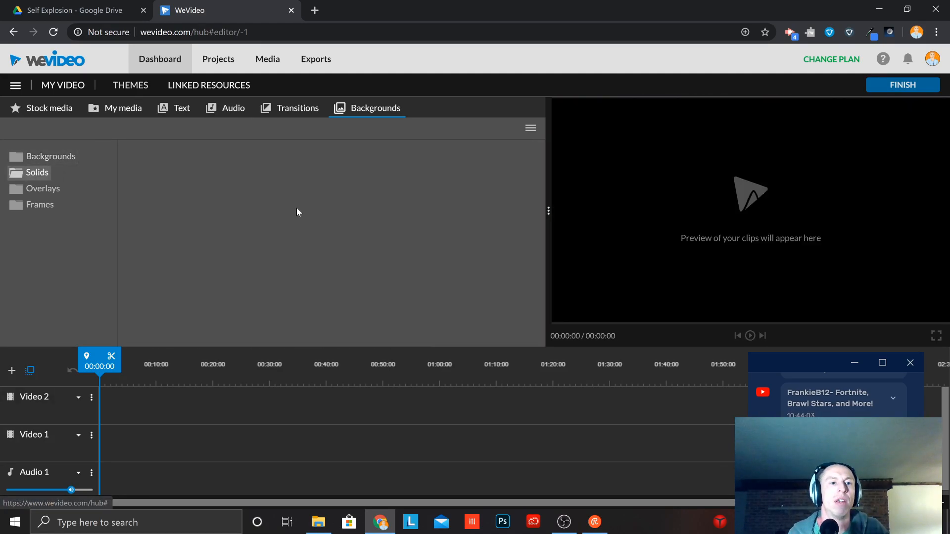
Browse the Overlays, previewing Tree and Explosion, and show the Frames collection.
{"action": "left_click", "coordinate": [63, 188]}
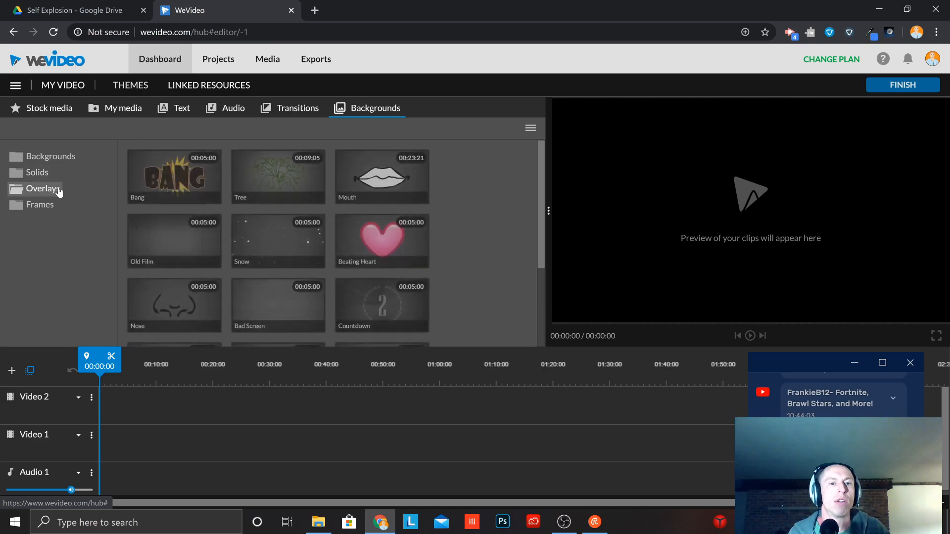
{"action": "left_click", "coordinate": [294, 189]}
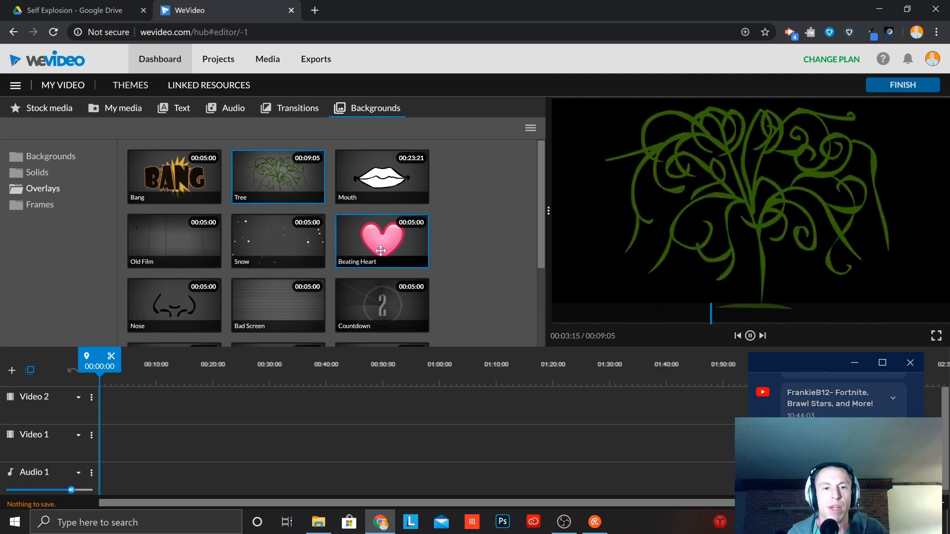
{"action": "scroll", "coordinate": [386, 251], "scroll_direction": "down", "scroll_amount": 3}
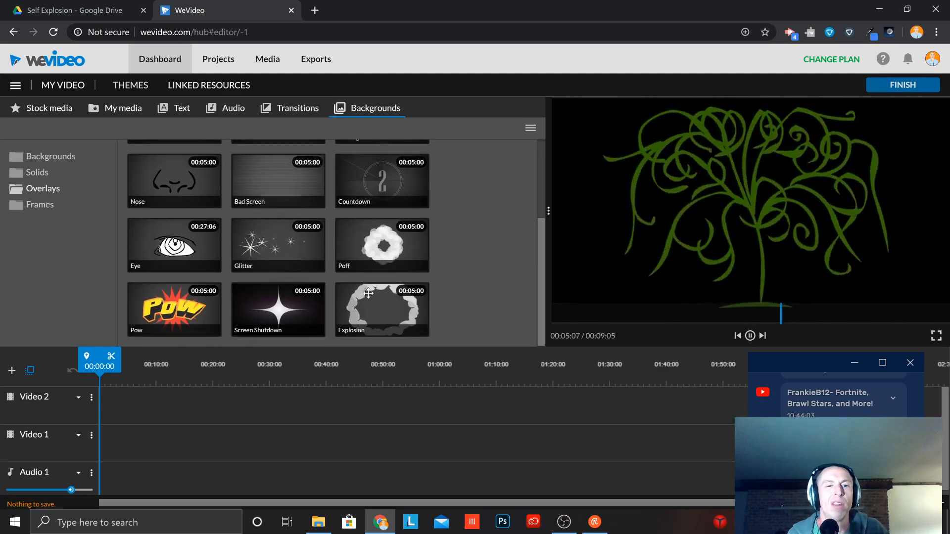
{"action": "left_click", "coordinate": [389, 308]}
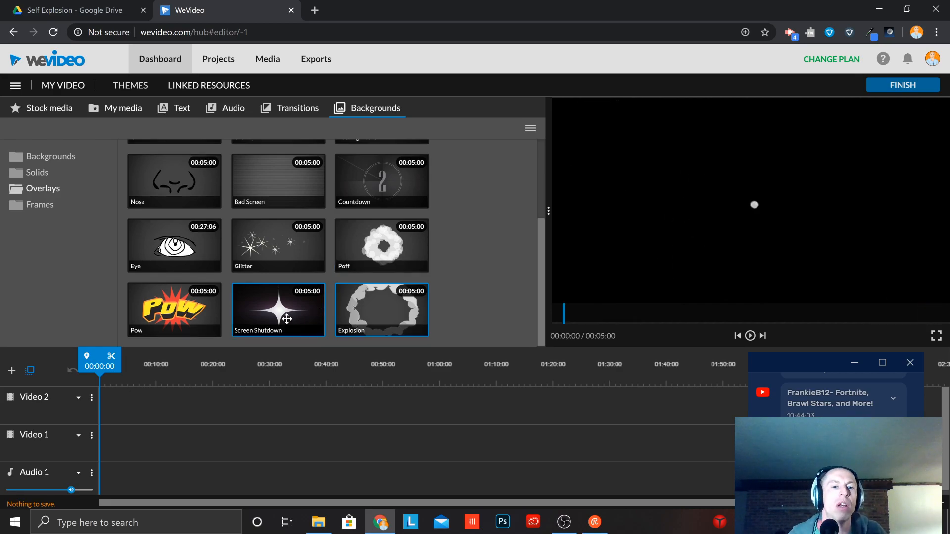
{"action": "left_click", "coordinate": [39, 212]}
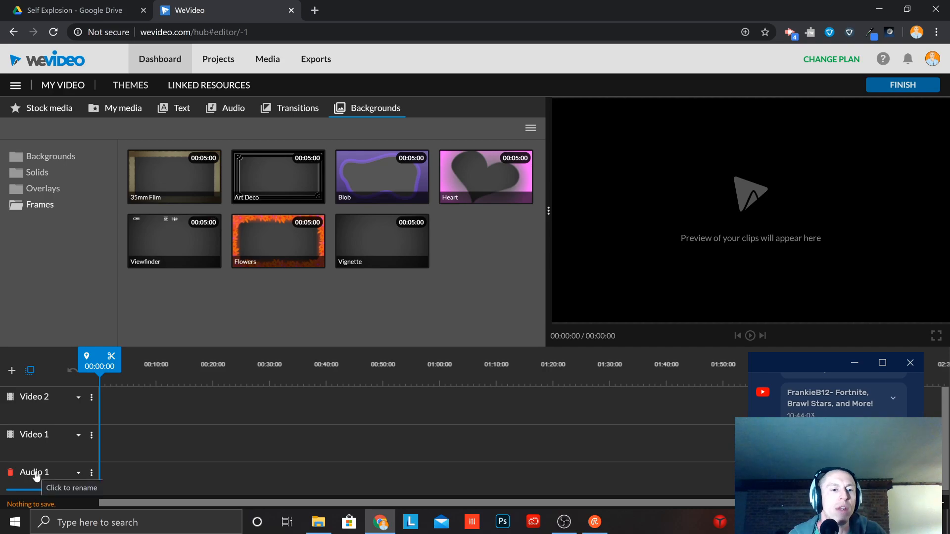
Show the options for adding a timeline track and close them without adding one.
{"action": "left_click", "coordinate": [12, 371]}
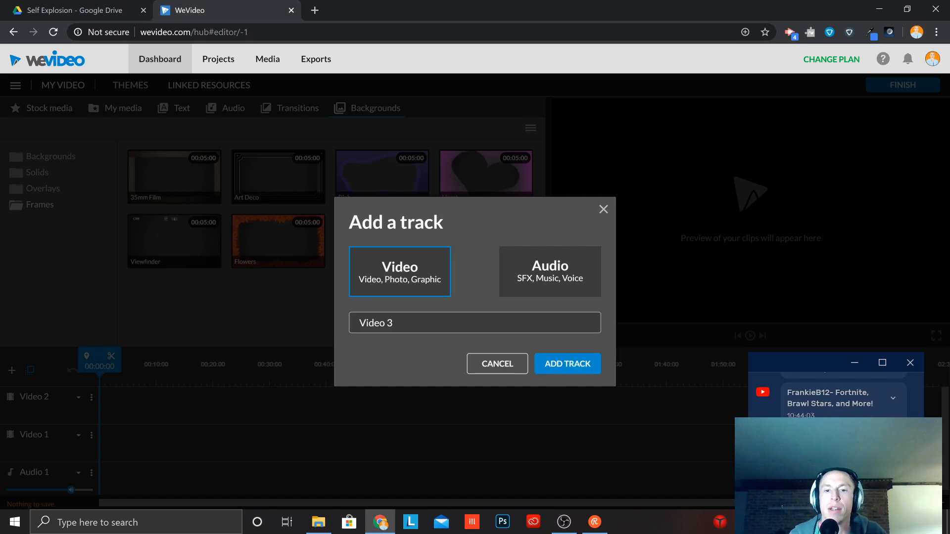
{"action": "left_click", "coordinate": [604, 211]}
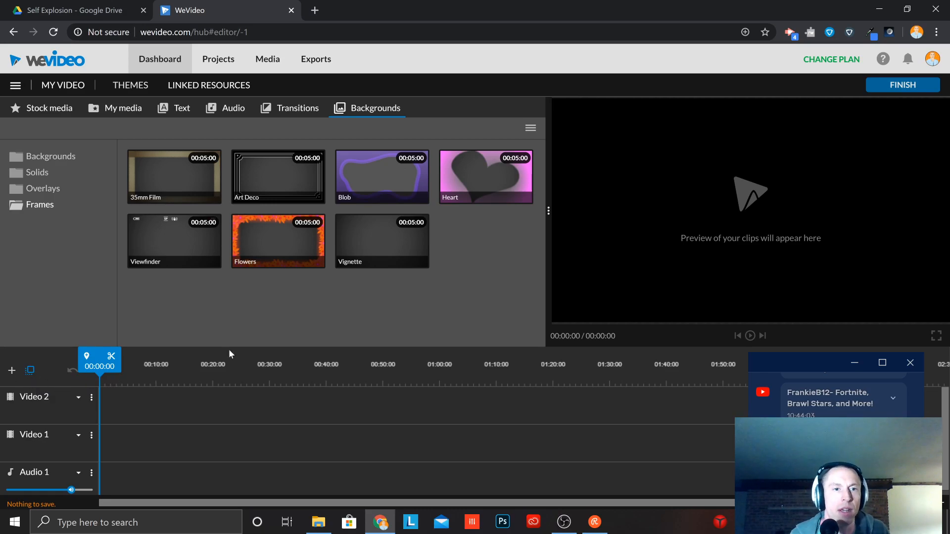
Open the Self Explosion folder in My media.
{"action": "left_click", "coordinate": [119, 115]}
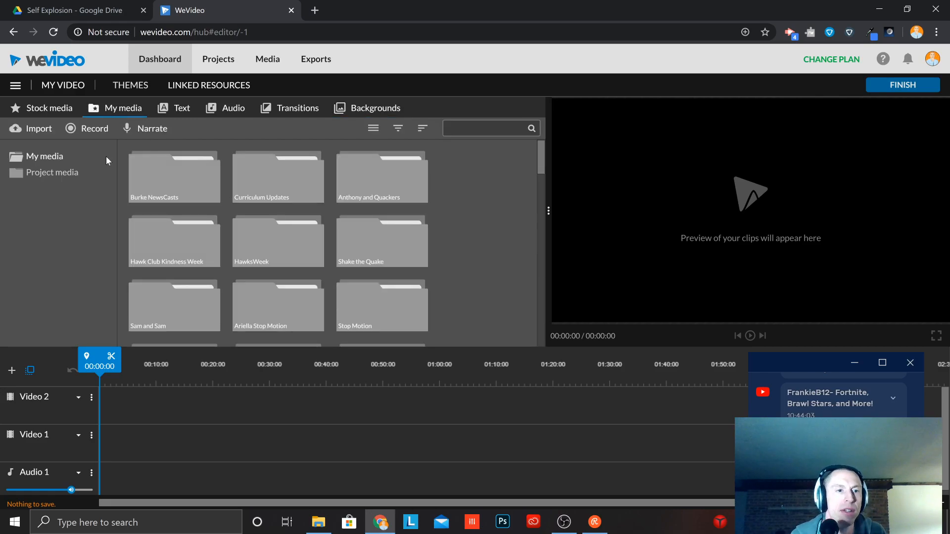
{"action": "scroll", "coordinate": [233, 245], "scroll_direction": "down", "scroll_amount": 10}
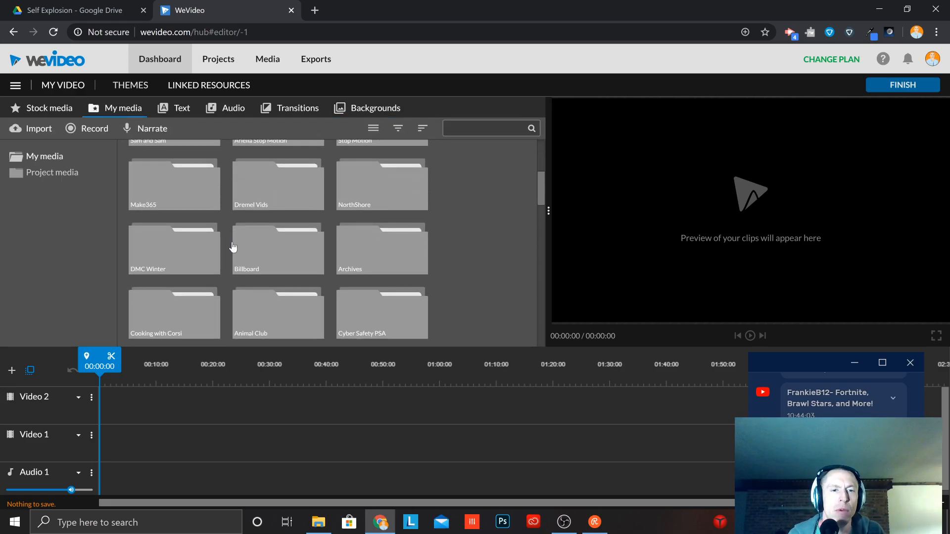
{"action": "scroll", "coordinate": [235, 248], "scroll_direction": "down", "scroll_amount": 5}
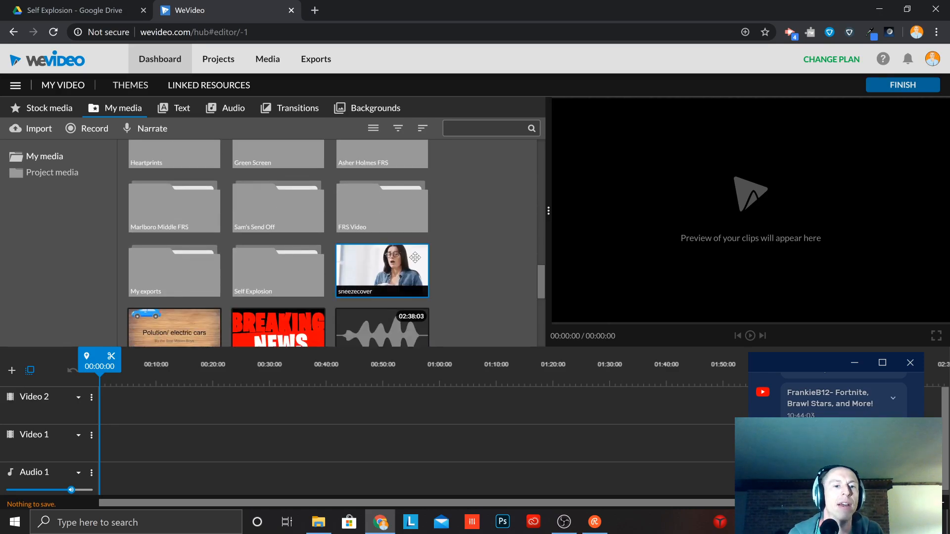
{"action": "double_click", "coordinate": [259, 271]}
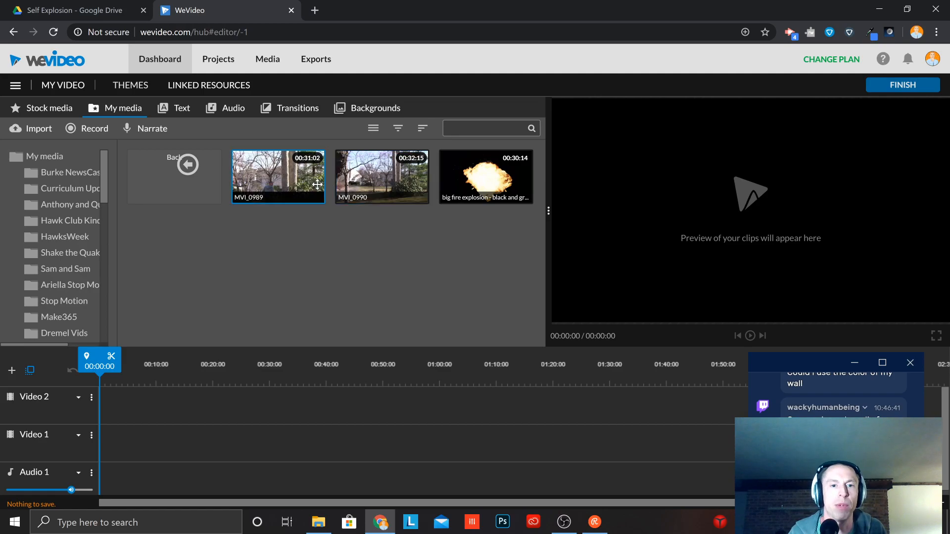
Preview the MVI_0989 clip at several points and check the MVI_0990 clip.
{"action": "left_click", "coordinate": [301, 182]}
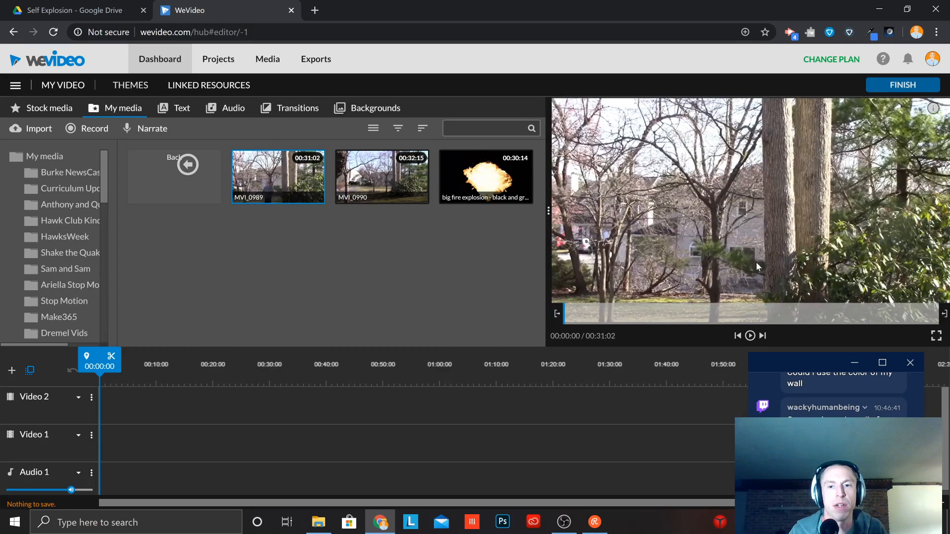
{"action": "left_click", "coordinate": [751, 336]}
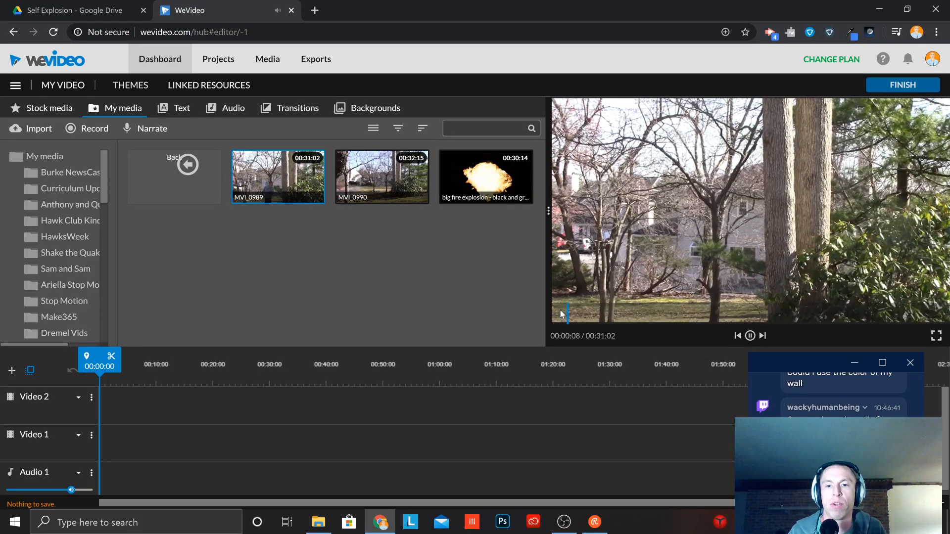
{"action": "left_click", "coordinate": [641, 316]}
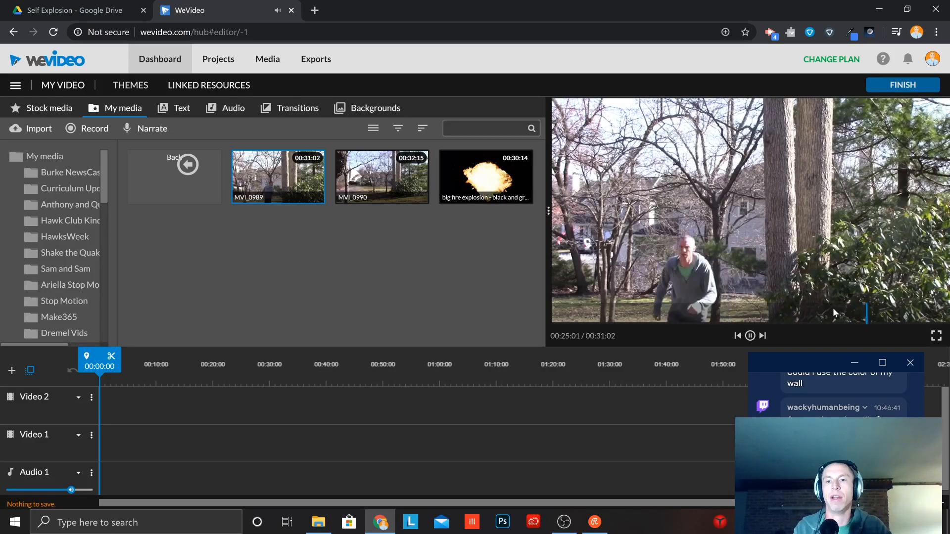
{"action": "left_click", "coordinate": [363, 180]}
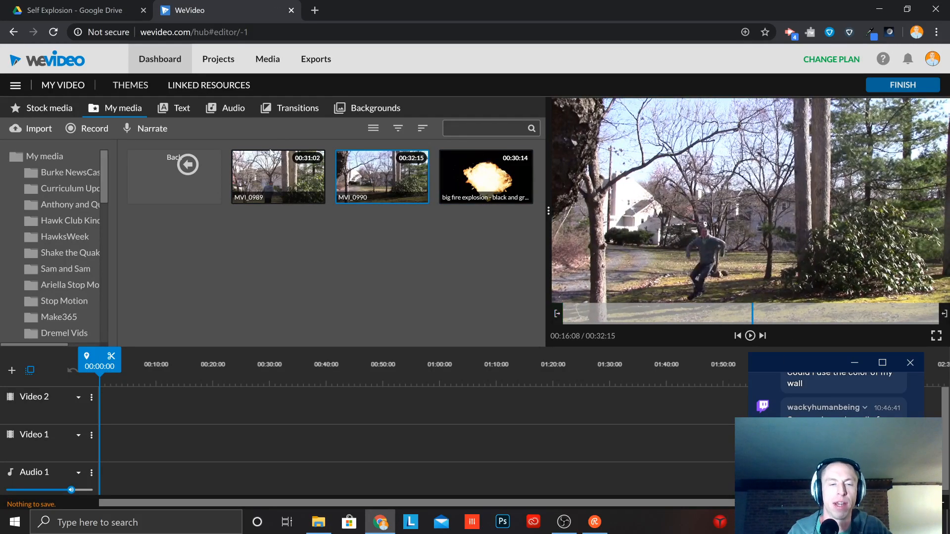
Place the MVI_0989 clip at the start of the Video 1 track.
{"action": "left_click", "coordinate": [290, 182]}
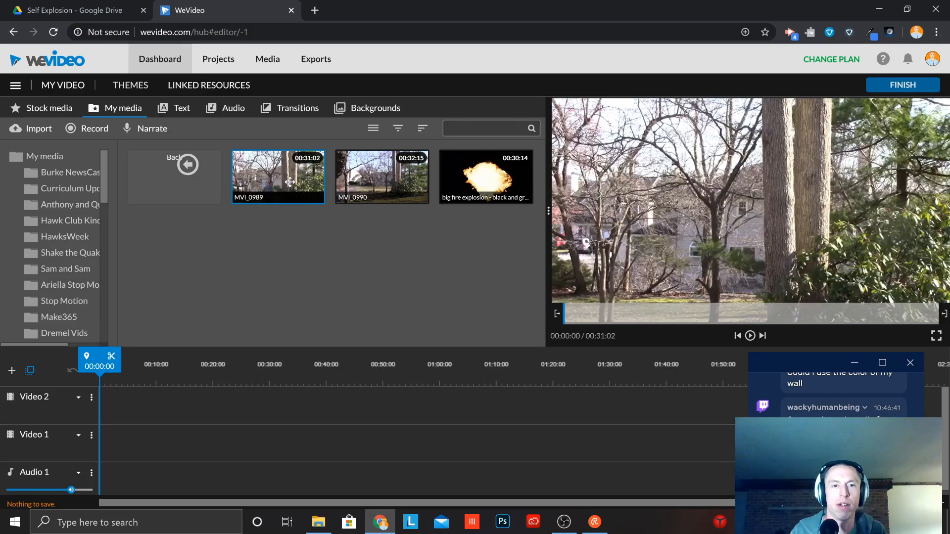
{"action": "left_click_drag", "start_coordinate": [290, 182], "coordinate": [112, 441]}
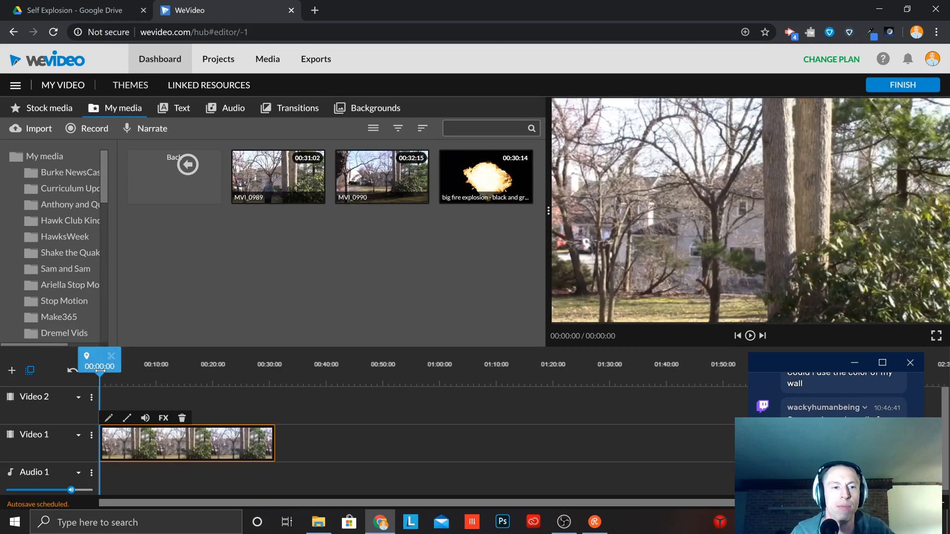
Play and scrub through the MVI_0989 clip on the timeline to find where the action should start.
{"action": "left_click_drag", "start_coordinate": [102, 365], "coordinate": [181, 365]}
{"action": "left_click", "coordinate": [132, 451]}
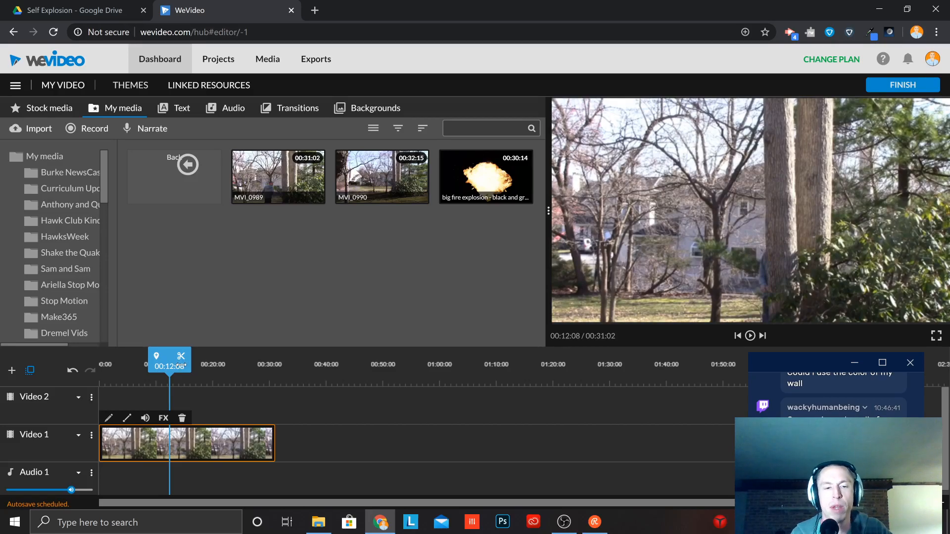
{"action": "key", "text": "space"}
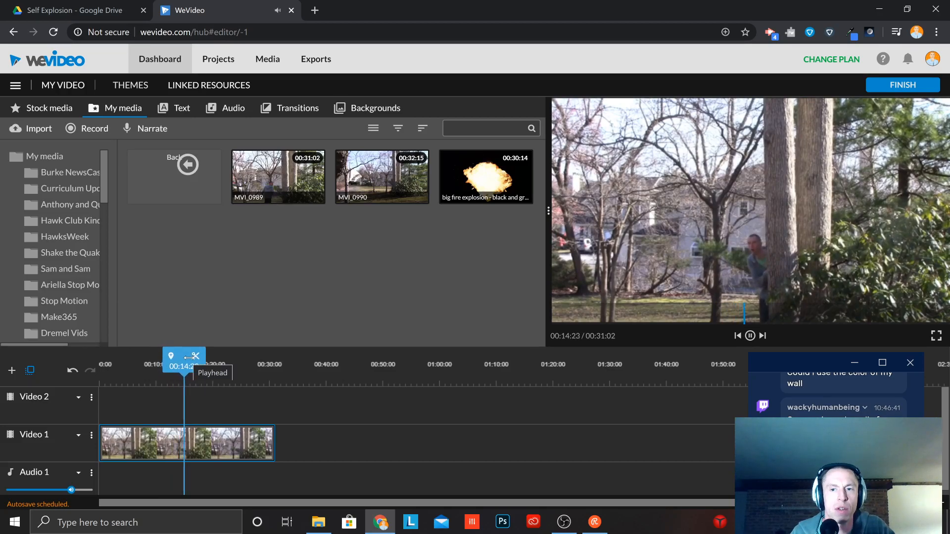
{"action": "key", "text": "space"}
{"action": "left_click_drag", "start_coordinate": [202, 365], "coordinate": [168, 364]}
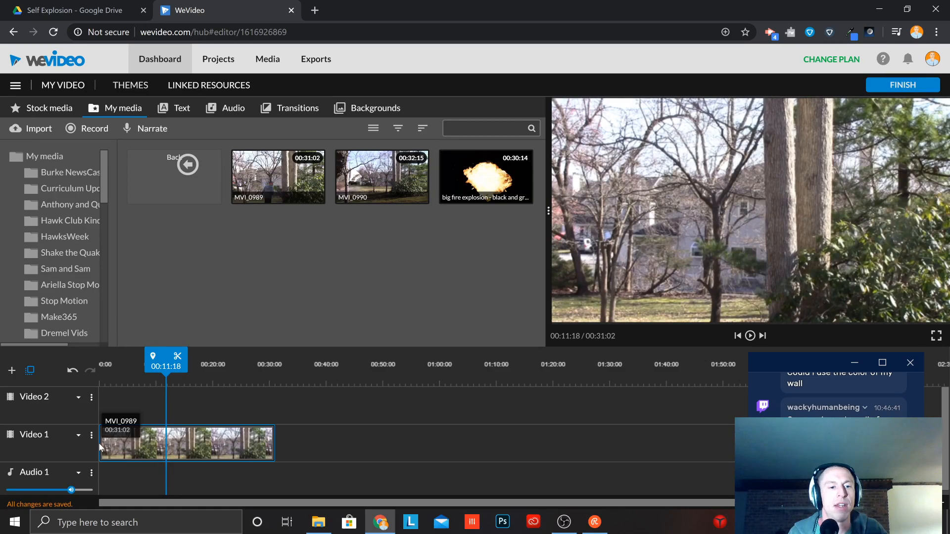
Try trimming the beginning of the MVI_0989 clip on Video 1 by its edge, and undo the trim.
{"action": "left_click", "coordinate": [108, 449]}
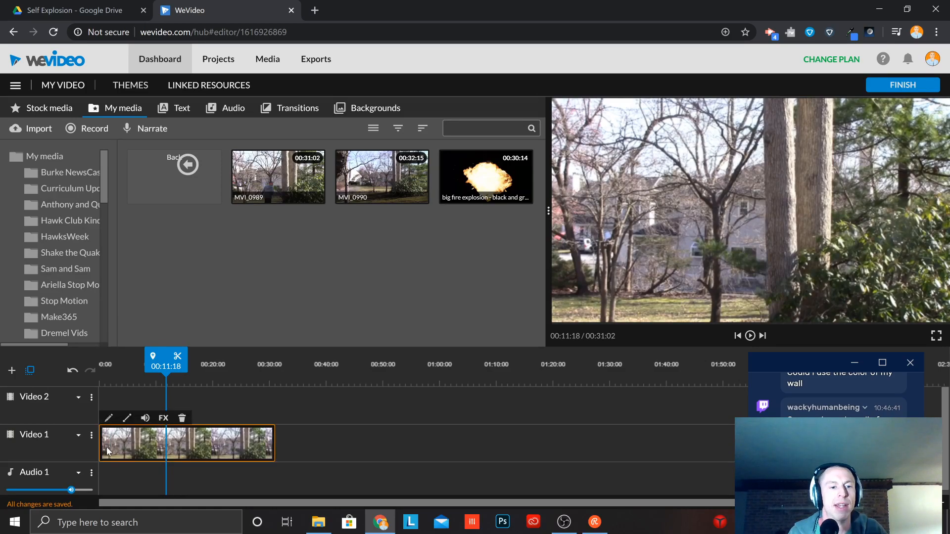
{"action": "left_click_drag", "start_coordinate": [101, 447], "coordinate": [179, 441]}
{"action": "key", "text": "ctrl+z"}
{"action": "left_click", "coordinate": [117, 445]}
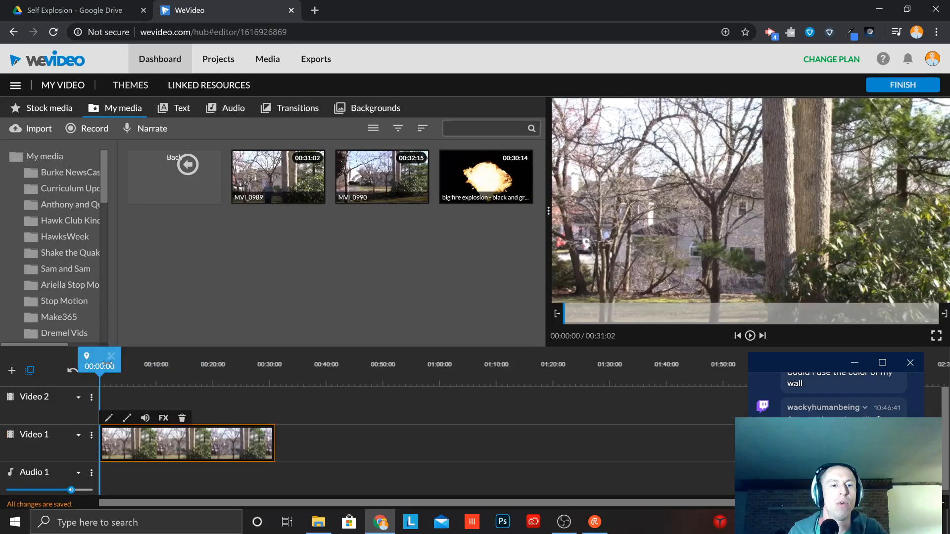
Split the MVI_0989 clip at 00:11:16 and delete the part before the cut.
{"action": "left_click_drag", "start_coordinate": [95, 367], "coordinate": [155, 371]}
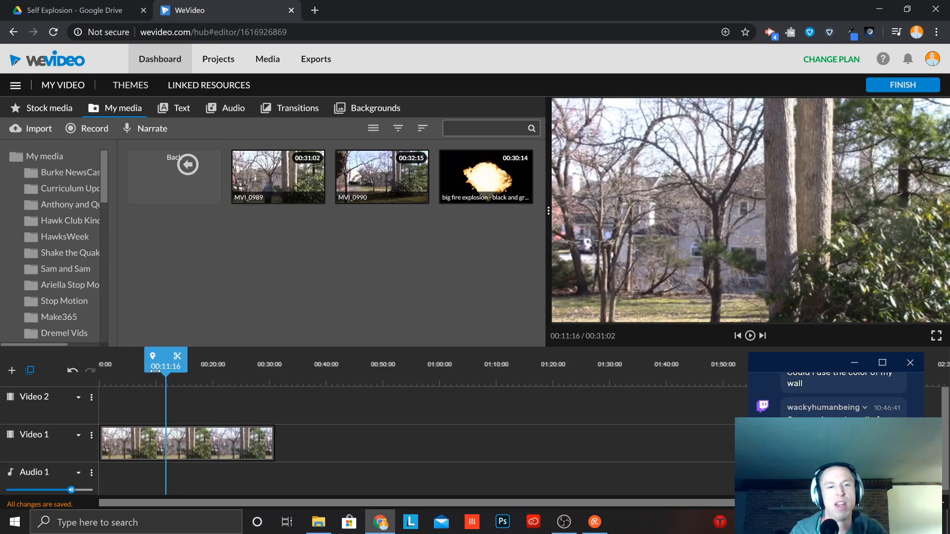
{"action": "left_click", "coordinate": [177, 357]}
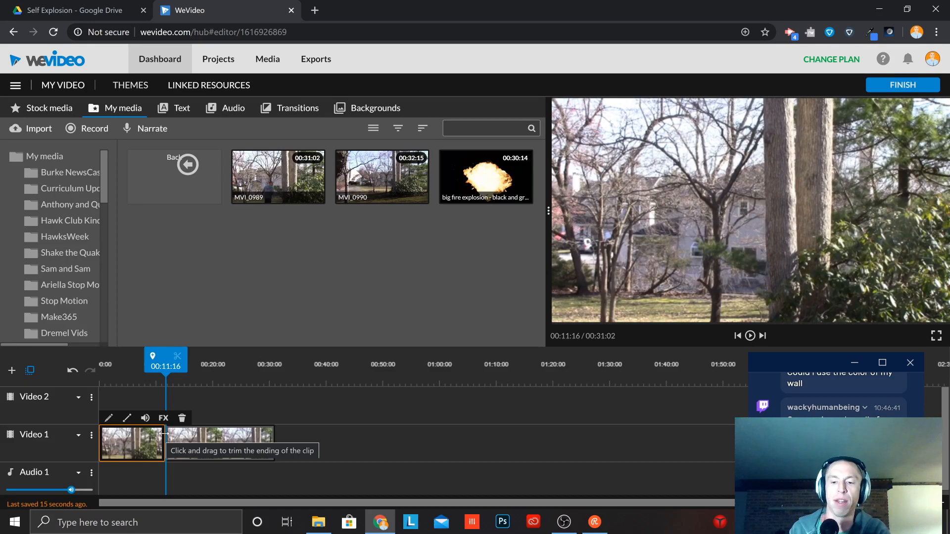
{"action": "key", "text": "Delete"}
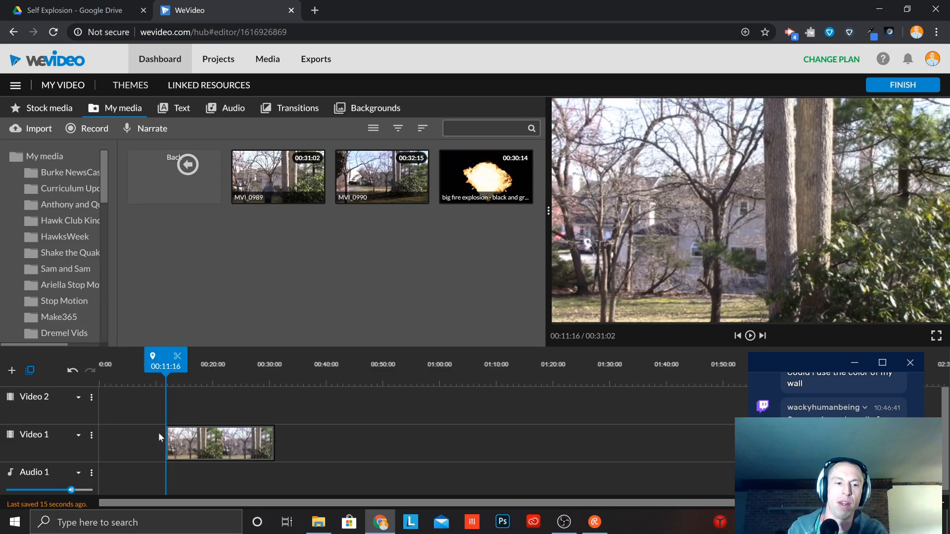
Move the remaining MVI_0989 clip to the start of the Video 1 track.
{"action": "left_click", "coordinate": [201, 442]}
{"action": "left_click_drag", "start_coordinate": [201, 443], "coordinate": [187, 443]}
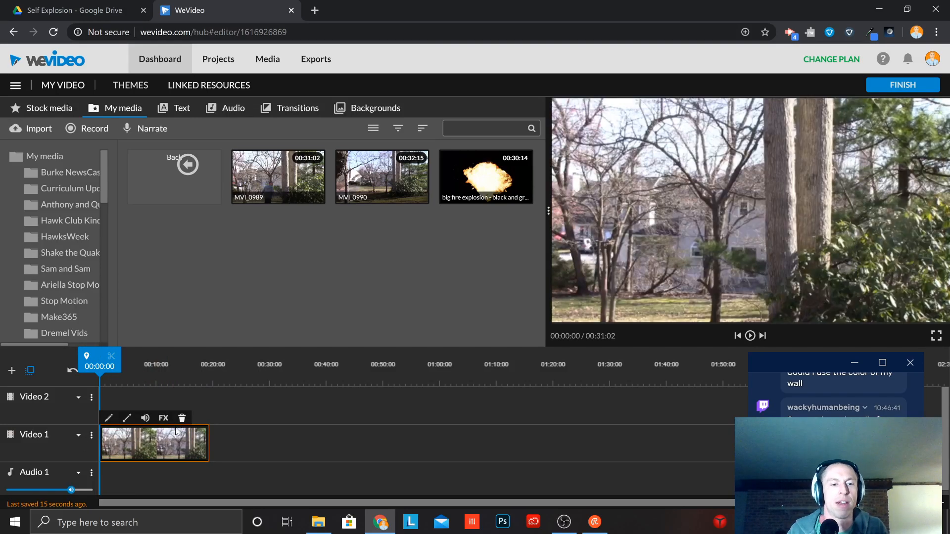
Play the shortened clip, split it at 00:09:18 and delete the part after the cut.
{"action": "key", "text": "space"}
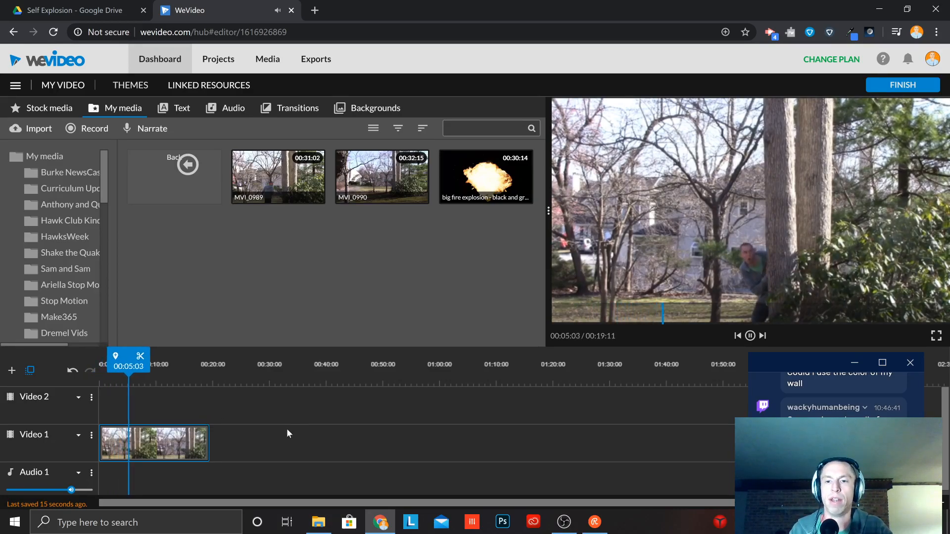
{"action": "left_click", "coordinate": [245, 425]}
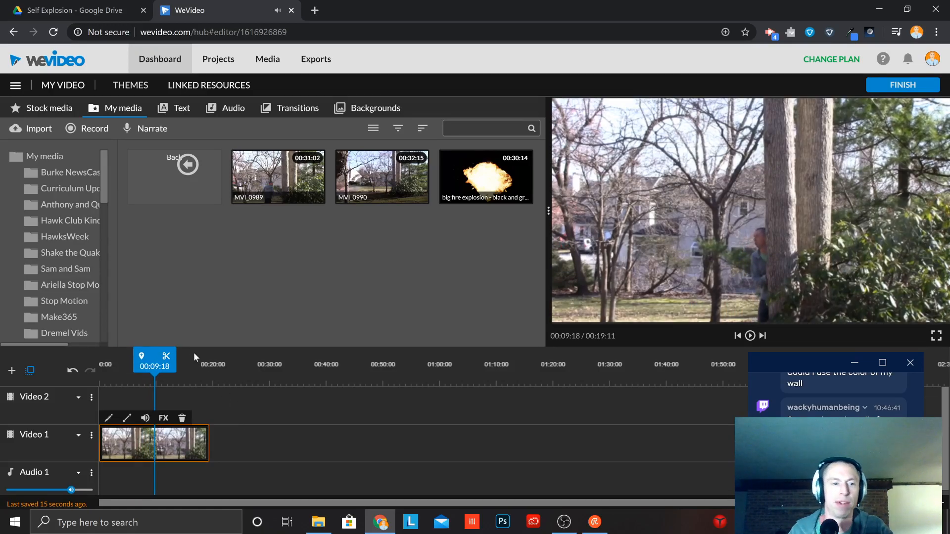
{"action": "left_click", "coordinate": [167, 357]}
{"action": "left_click", "coordinate": [179, 450]}
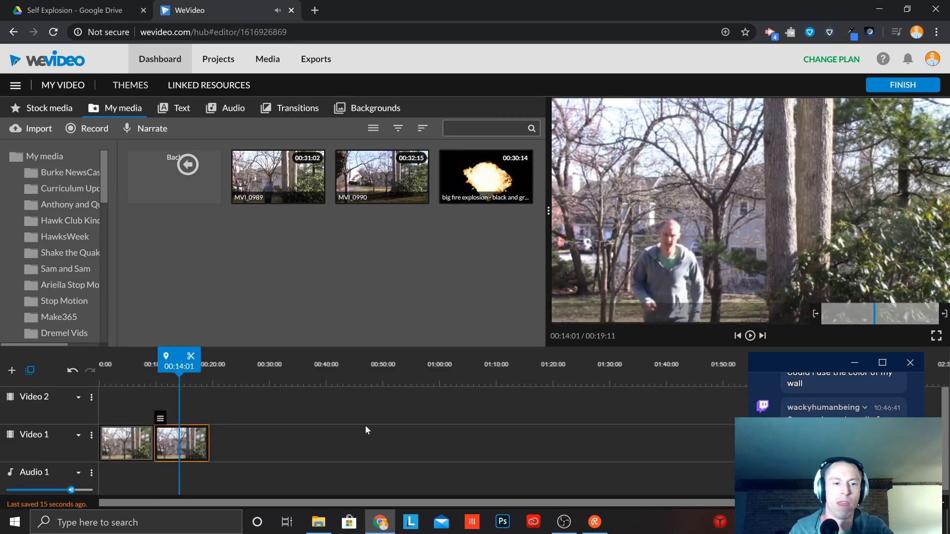
{"action": "key", "text": "Delete"}
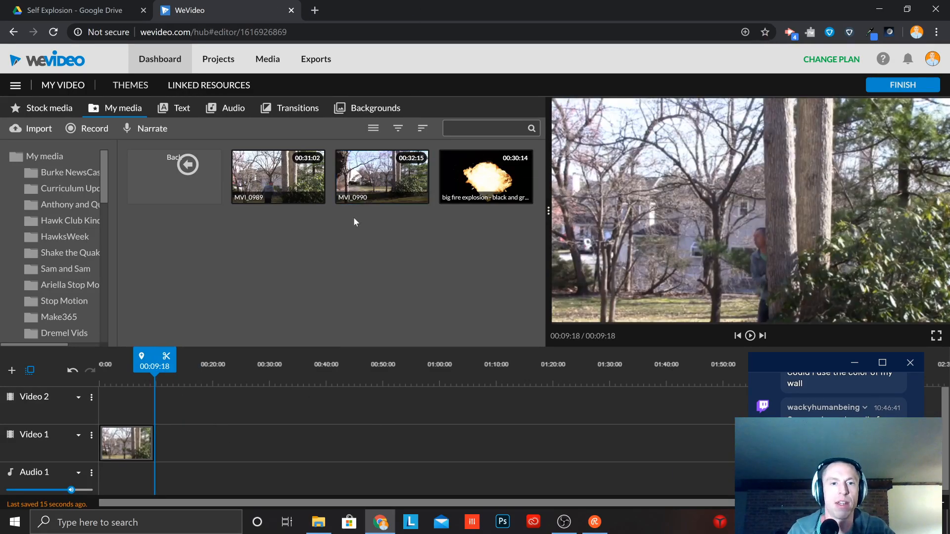
Add the MVI_0990 clip directly after the MVI_0989 clip on Video 1 and play the sequence from the start.
{"action": "left_click_drag", "start_coordinate": [397, 167], "coordinate": [196, 444]}
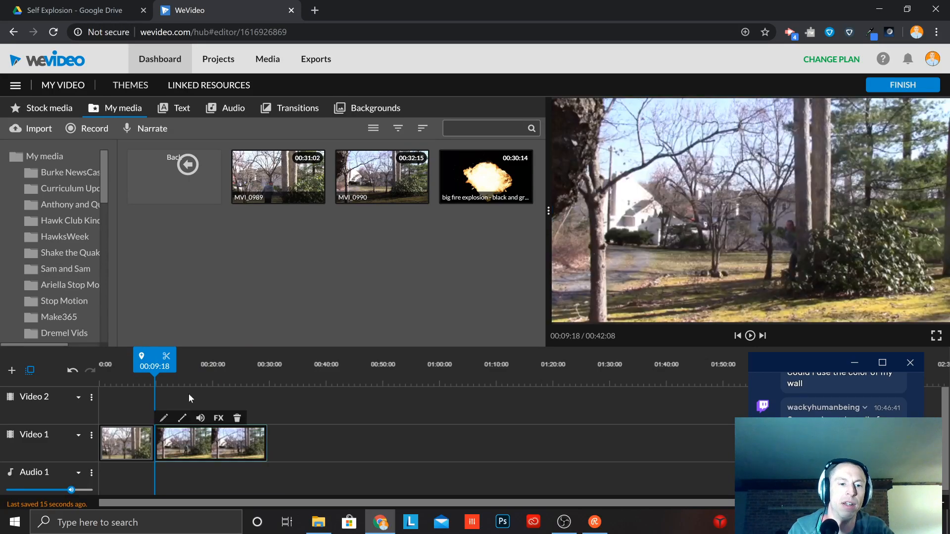
{"action": "left_click_drag", "start_coordinate": [148, 366], "coordinate": [32, 375]}
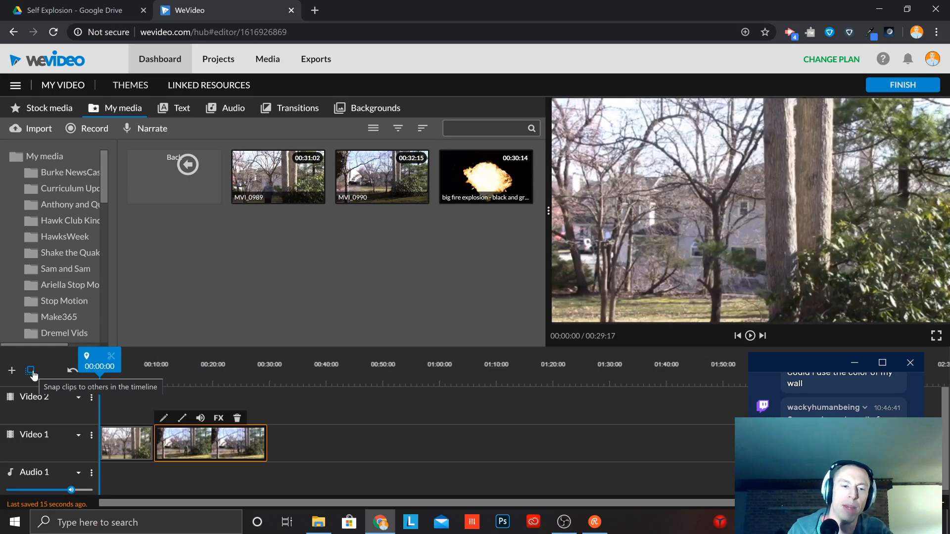
{"action": "key", "text": "space"}
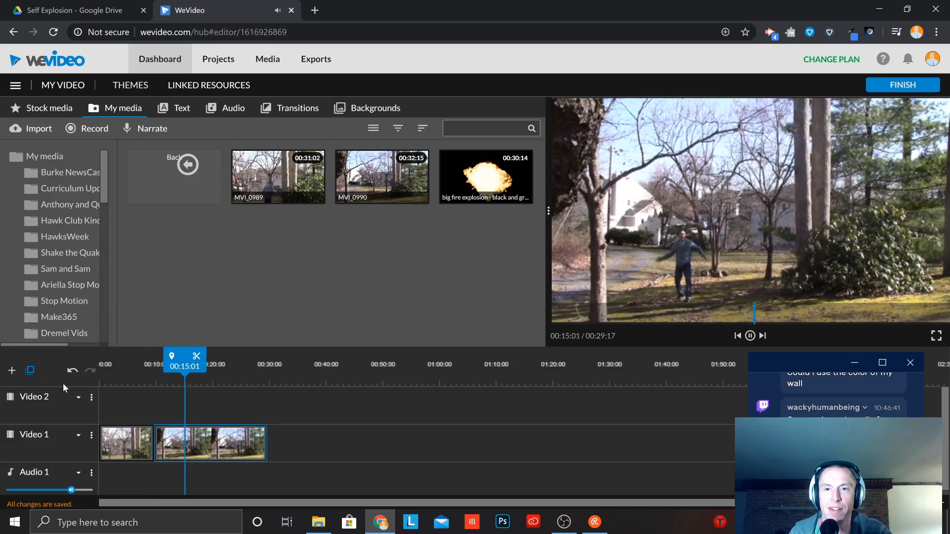
{"action": "left_click", "coordinate": [167, 445]}
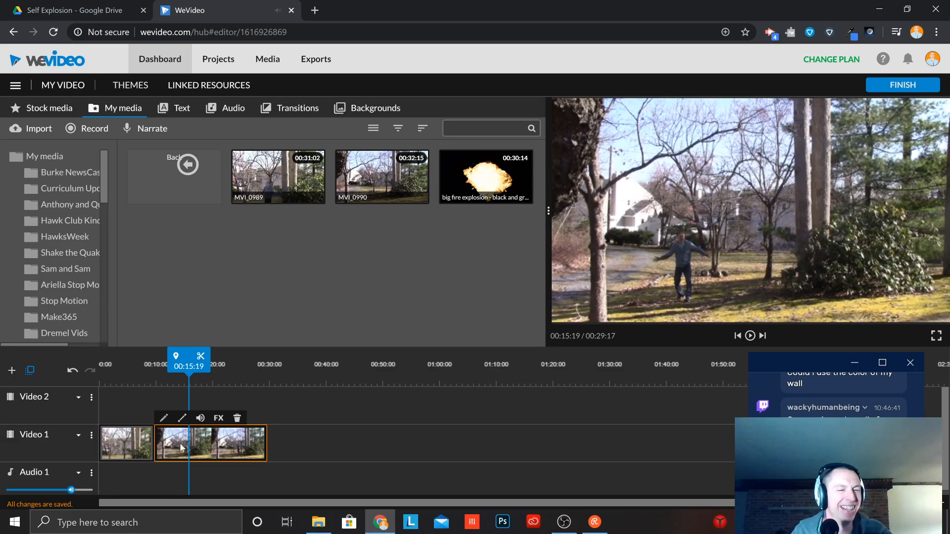
Trim a little off the beginning of the MVI_0990 clip and snap it against the first clip's end at 00:09:18.
{"action": "left_click_drag", "start_coordinate": [159, 444], "coordinate": [183, 439]}
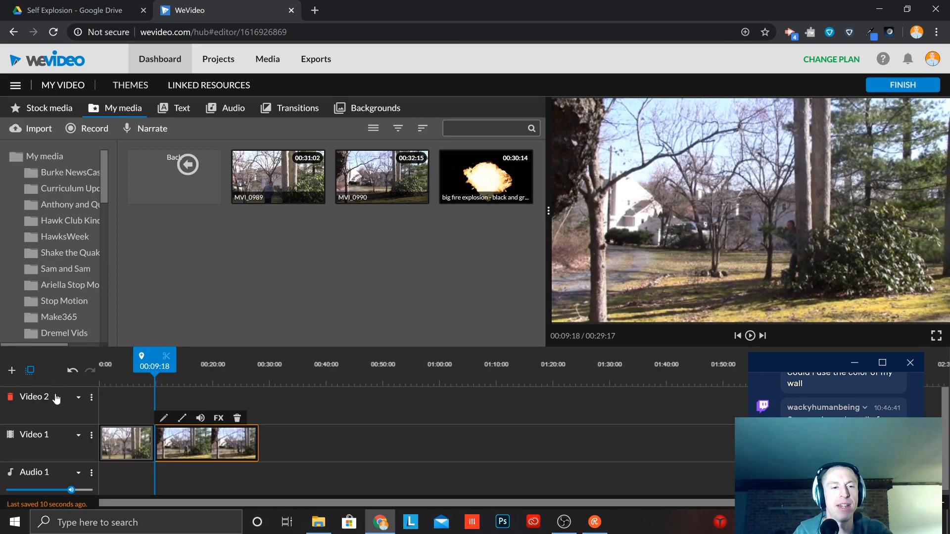
{"action": "mouse_move", "coordinate": [218, 440]}
{"action": "left_mouse_down"}
{"action": "mouse_move", "coordinate": [249, 441]}
{"action": "mouse_move", "coordinate": [210, 443]}
{"action": "mouse_move", "coordinate": [258, 445]}
{"action": "mouse_move", "coordinate": [210, 448]}
{"action": "left_mouse_up"}
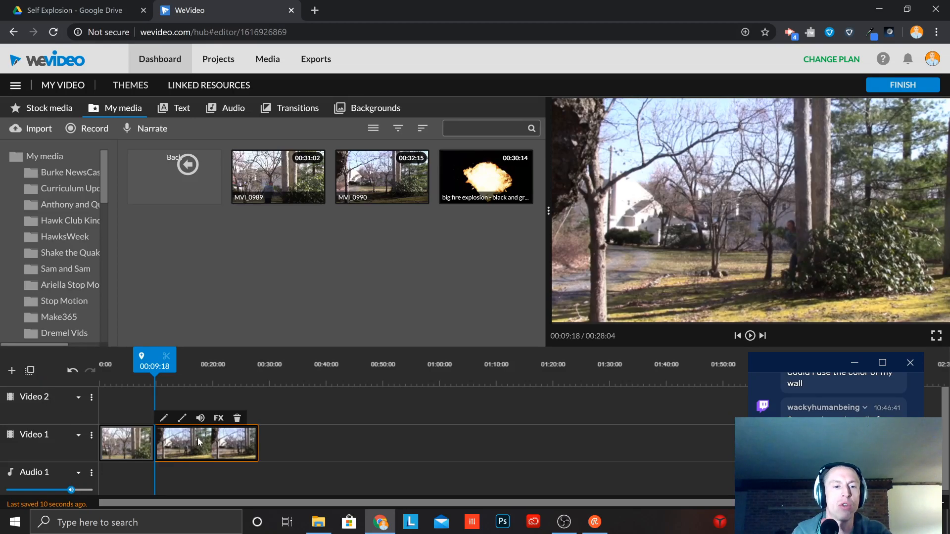
{"action": "left_click_drag", "start_coordinate": [198, 442], "coordinate": [198, 439]}
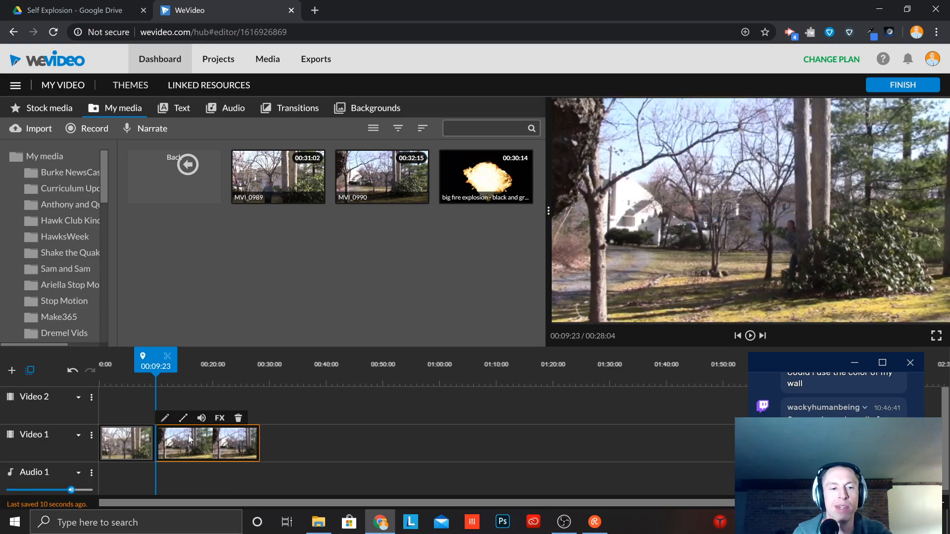
{"action": "left_click_drag", "start_coordinate": [188, 440], "coordinate": [180, 459]}
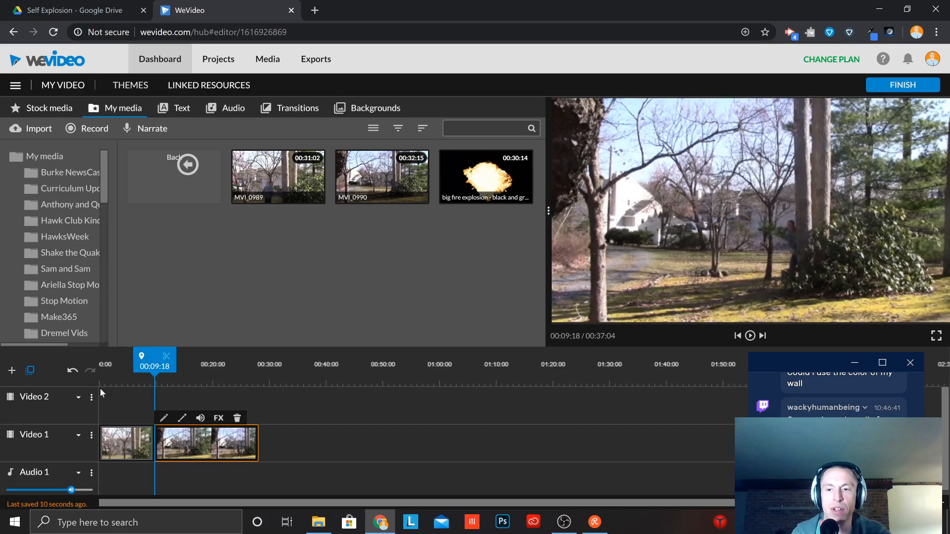
Play the sequence from the start and split the MVI_0990 clip at 00:14:04.
{"action": "left_click", "coordinate": [103, 366]}
{"action": "key", "text": "space"}
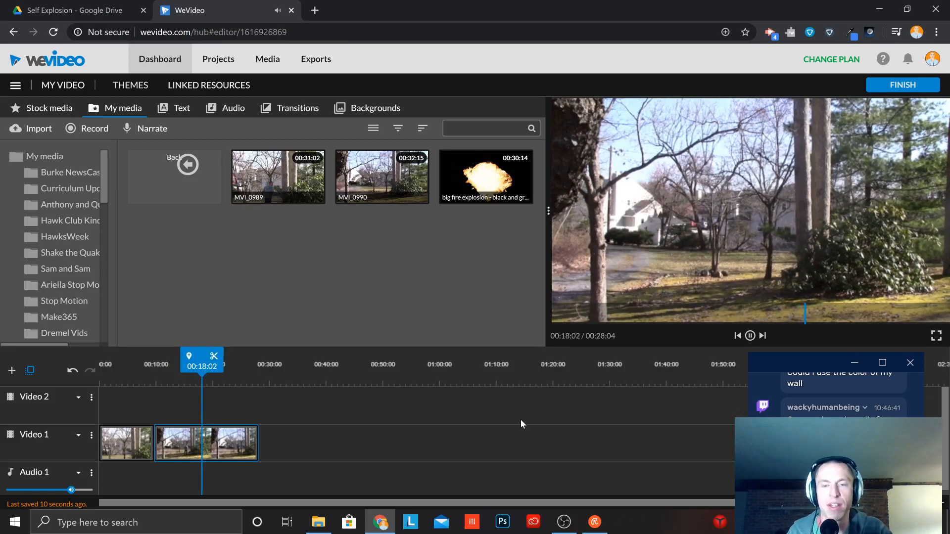
{"action": "key", "text": "space"}
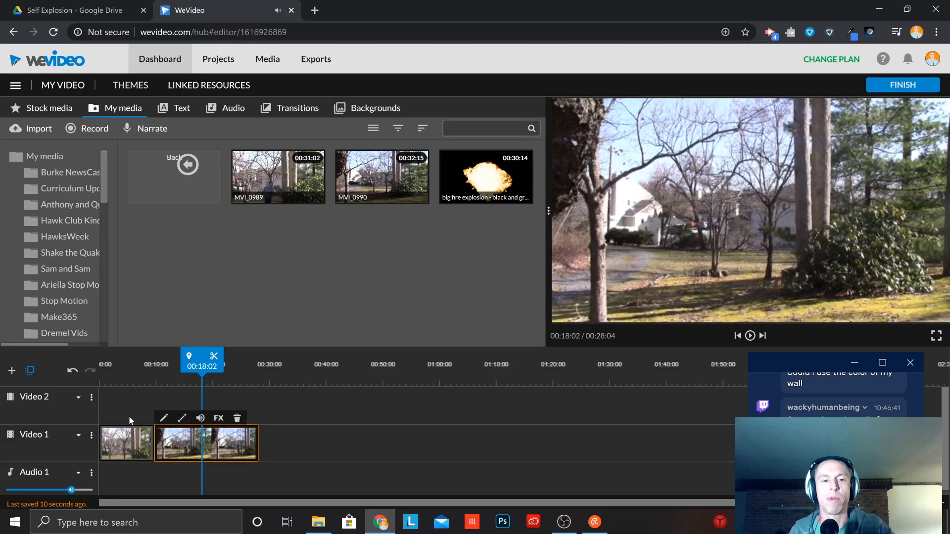
{"action": "left_click_drag", "start_coordinate": [198, 371], "coordinate": [217, 378]}
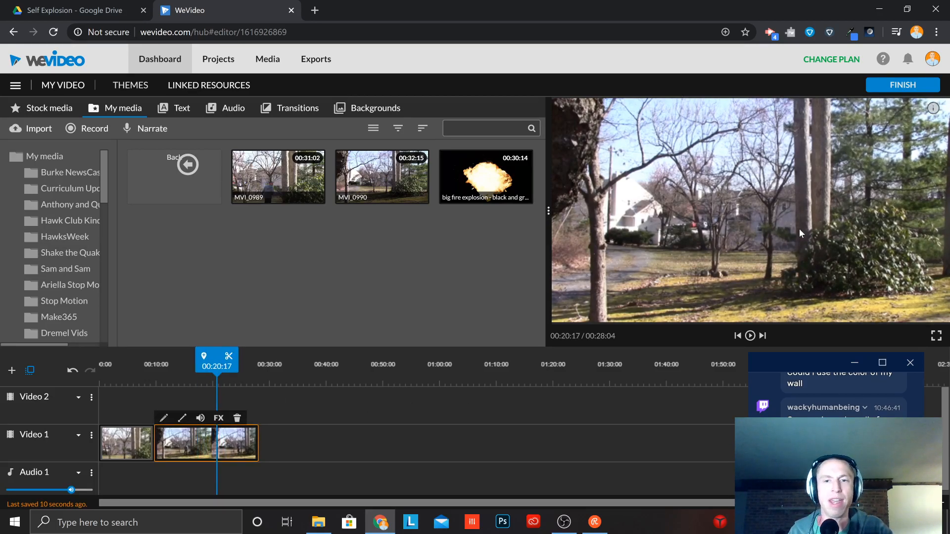
{"action": "left_click_drag", "start_coordinate": [216, 372], "coordinate": [165, 378]}
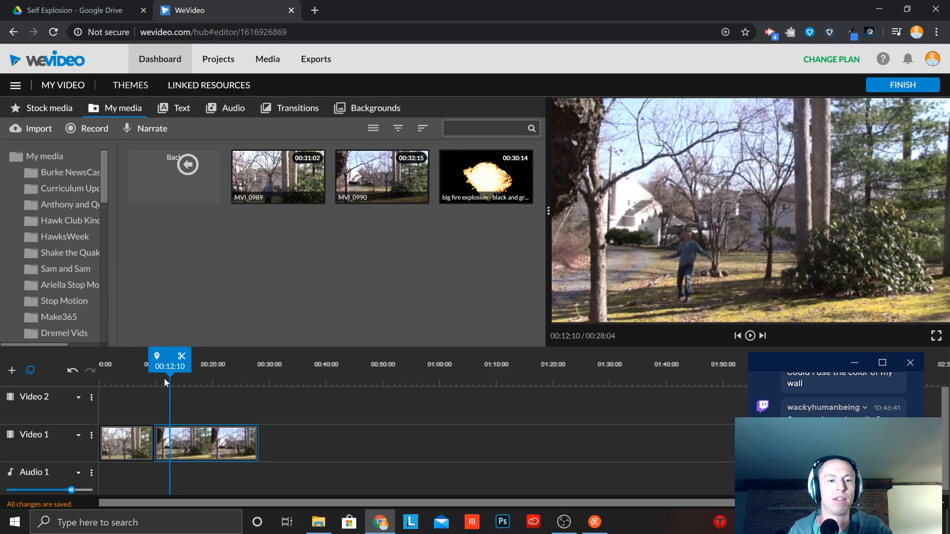
{"action": "key", "text": "space"}
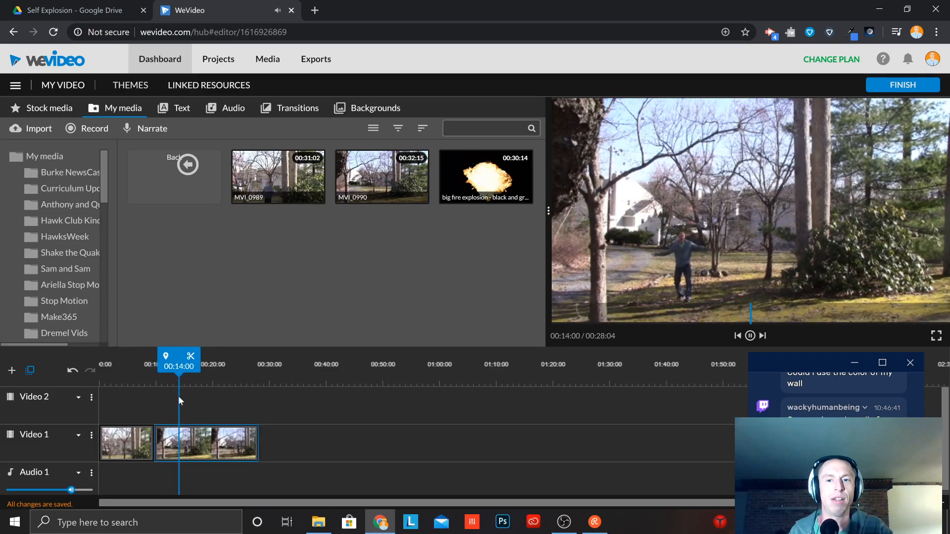
{"action": "key", "text": "space"}
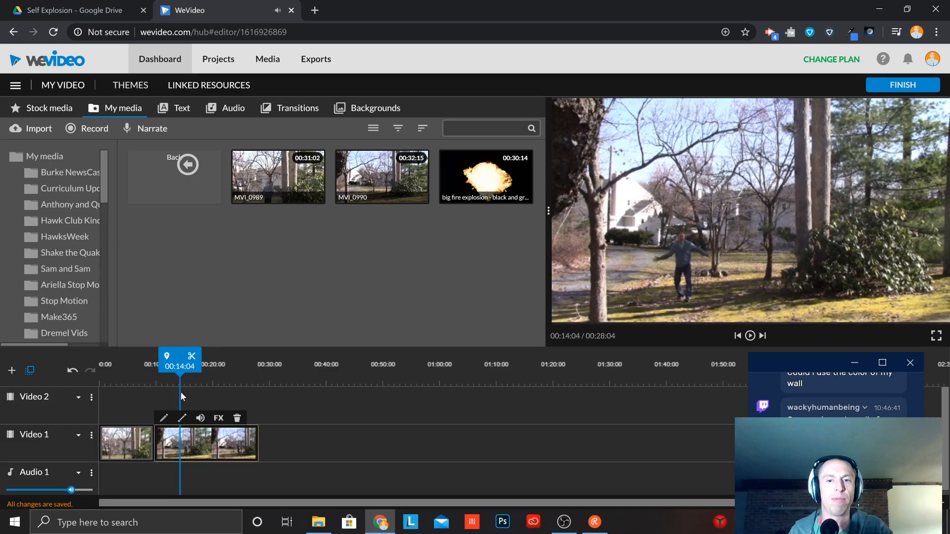
{"action": "left_click", "coordinate": [193, 356]}
Trim the beginning of the part after the cut up to 00:19:24 and move it back against the cut at 00:14:04.
{"action": "left_click", "coordinate": [198, 448]}
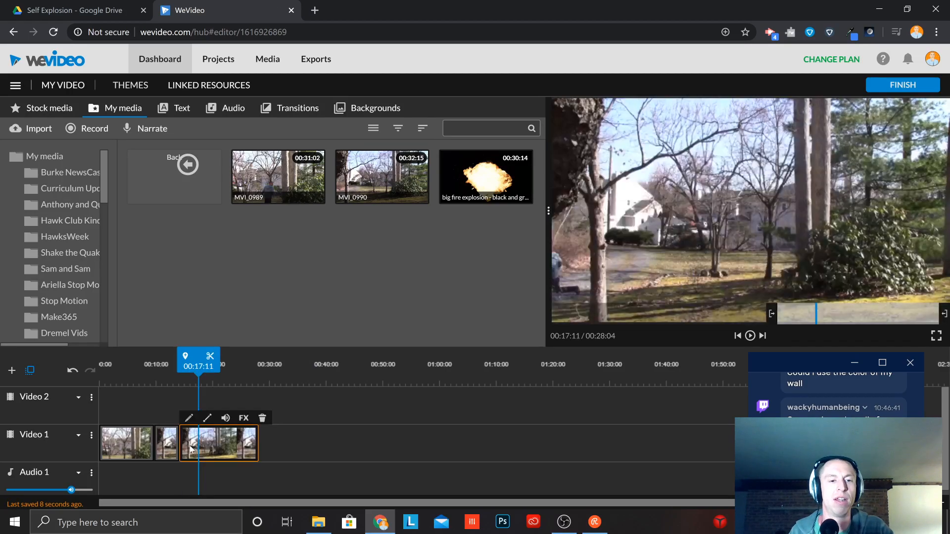
{"action": "left_click_drag", "start_coordinate": [183, 444], "coordinate": [213, 444]}
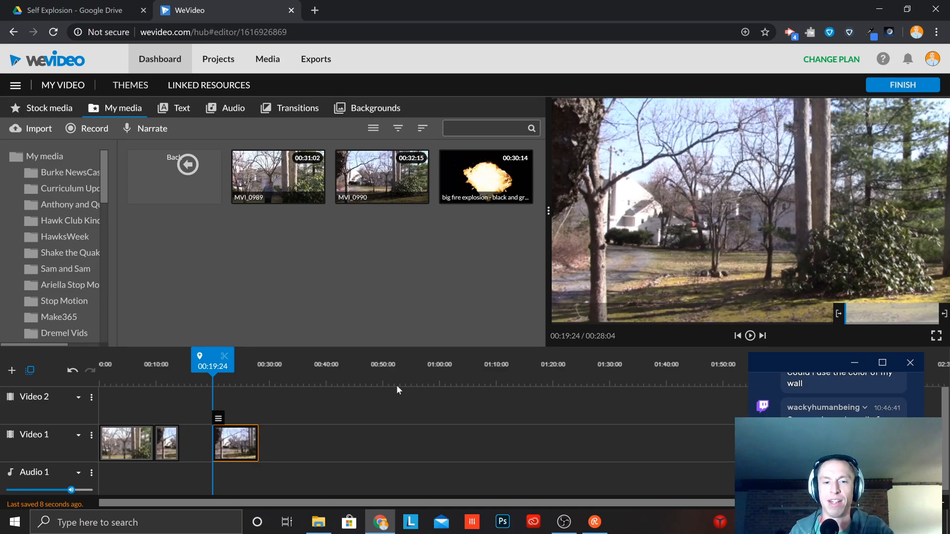
{"action": "left_click_drag", "start_coordinate": [259, 440], "coordinate": [228, 441]}
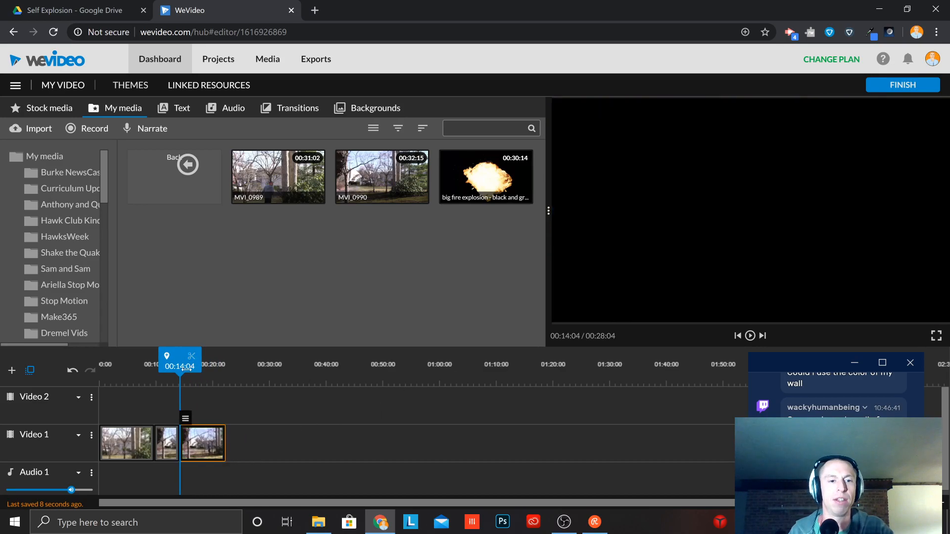
Play across the cut in MVI_0990 and add the big fire explosion clip to Video 2 starting at 00:09:18.
{"action": "left_click_drag", "start_coordinate": [176, 364], "coordinate": [164, 366]}
{"action": "key", "text": "space"}
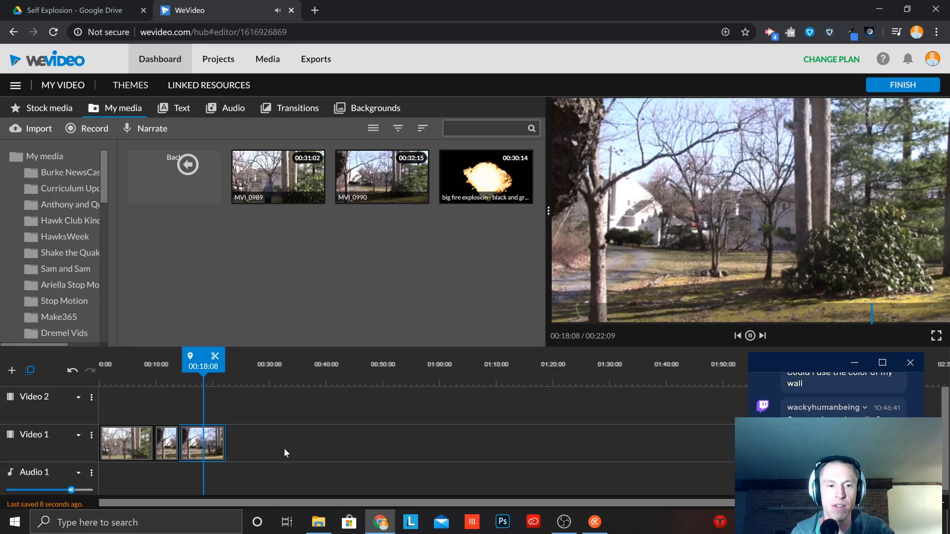
{"action": "key", "text": "space"}
{"action": "left_click", "coordinate": [216, 442]}
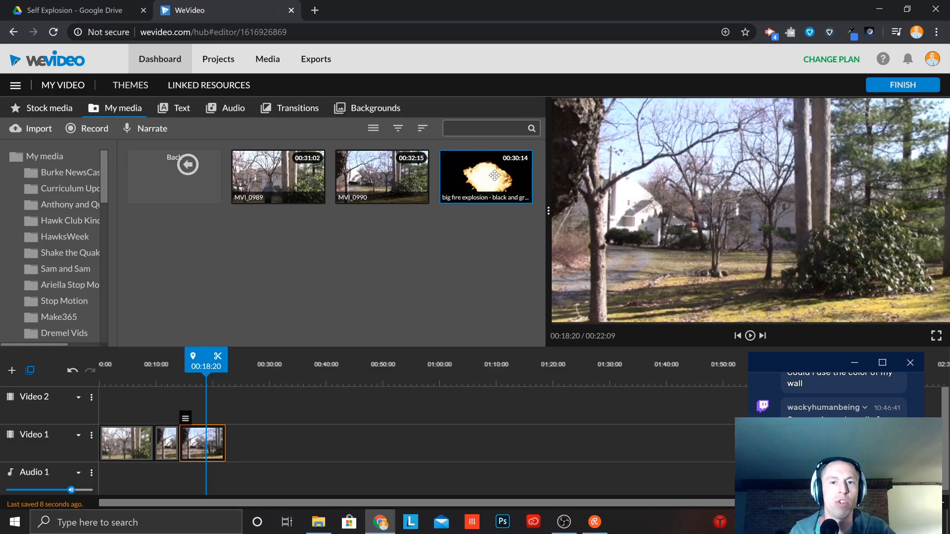
{"action": "left_click_drag", "start_coordinate": [492, 175], "coordinate": [168, 419]}
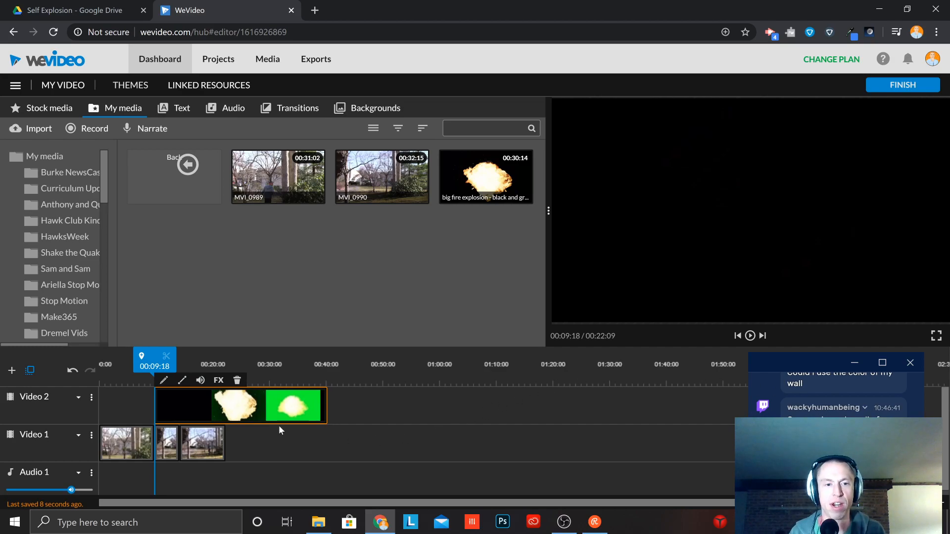
Trim the explosion clip's beginning to just before the green-screen blast and align its start with the cut at 00:14:04.
{"action": "left_click_drag", "start_coordinate": [169, 376], "coordinate": [240, 367]}
{"action": "left_click", "coordinate": [305, 407]}
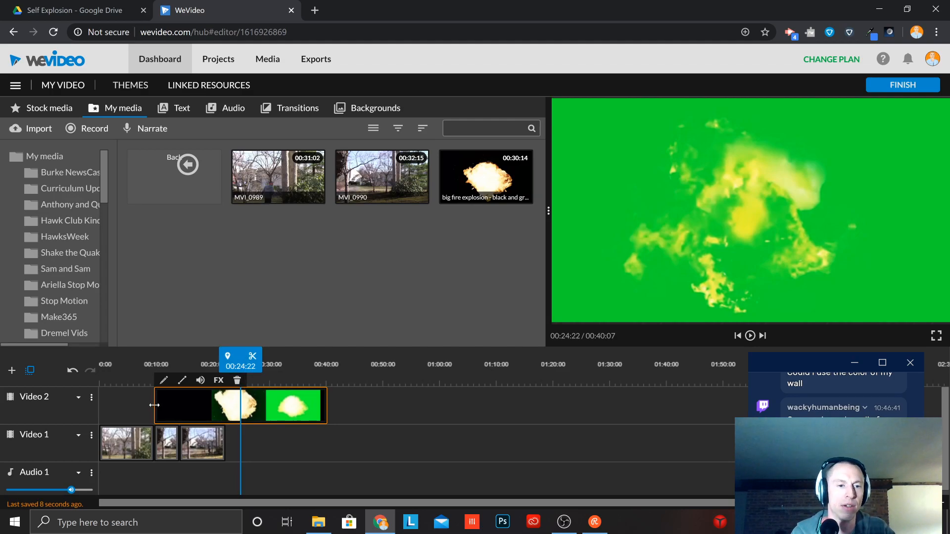
{"action": "left_click_drag", "start_coordinate": [154, 406], "coordinate": [227, 413]}
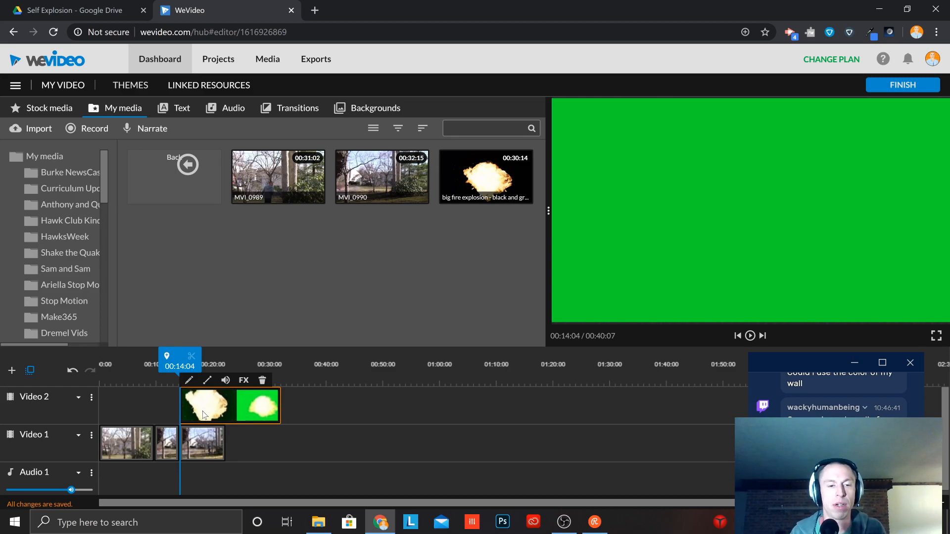
Key out the explosion clip's green background by sampling colour 00da2b in Color Keying and save the changes.
{"action": "double_click", "coordinate": [221, 409]}
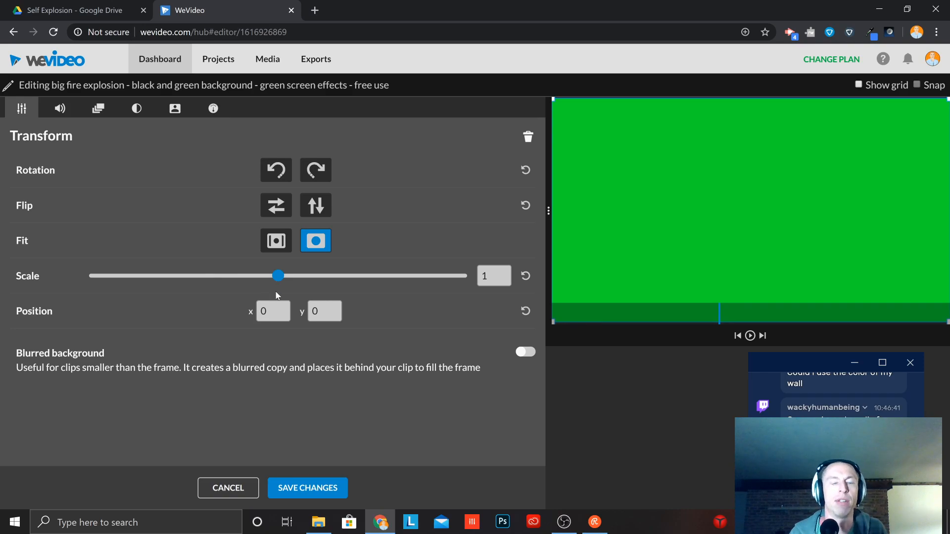
{"action": "left_click", "coordinate": [175, 110]}
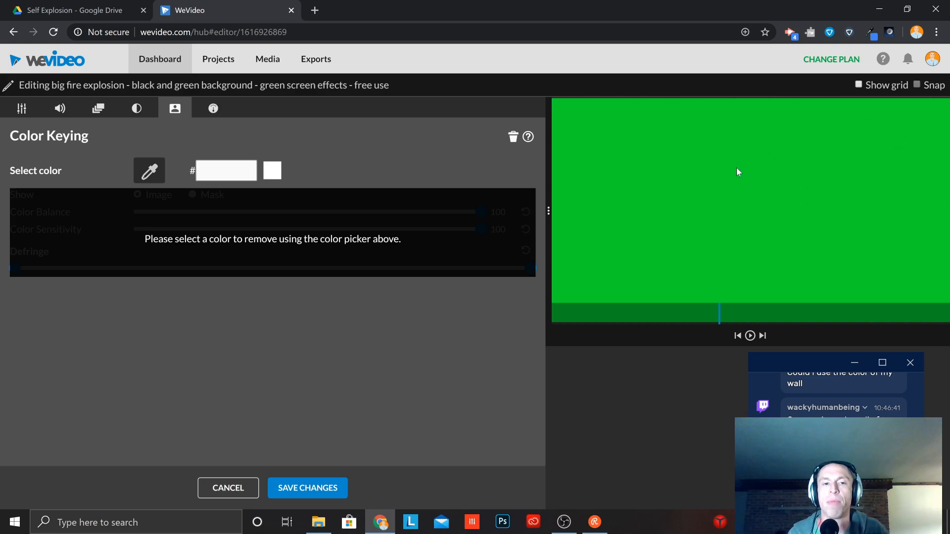
{"action": "left_click", "coordinate": [153, 174]}
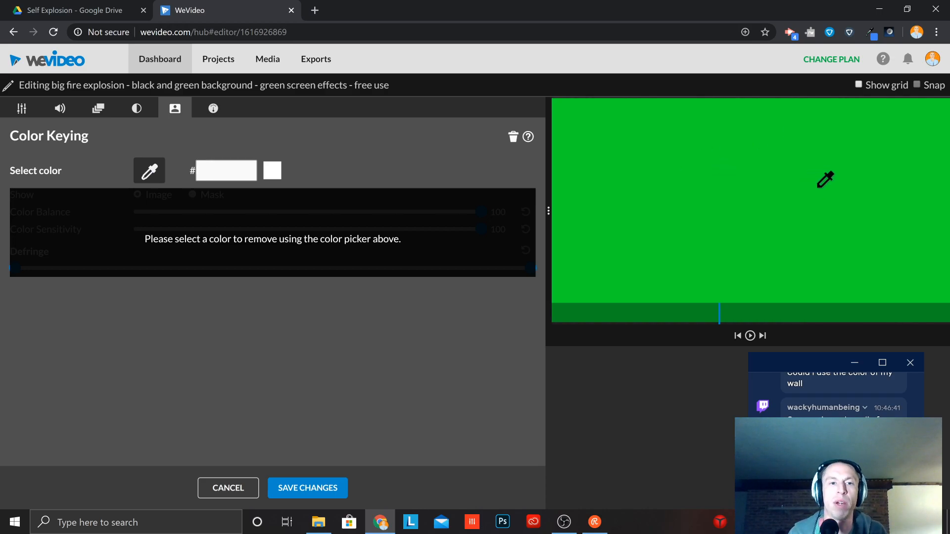
{"action": "left_click", "coordinate": [840, 200]}
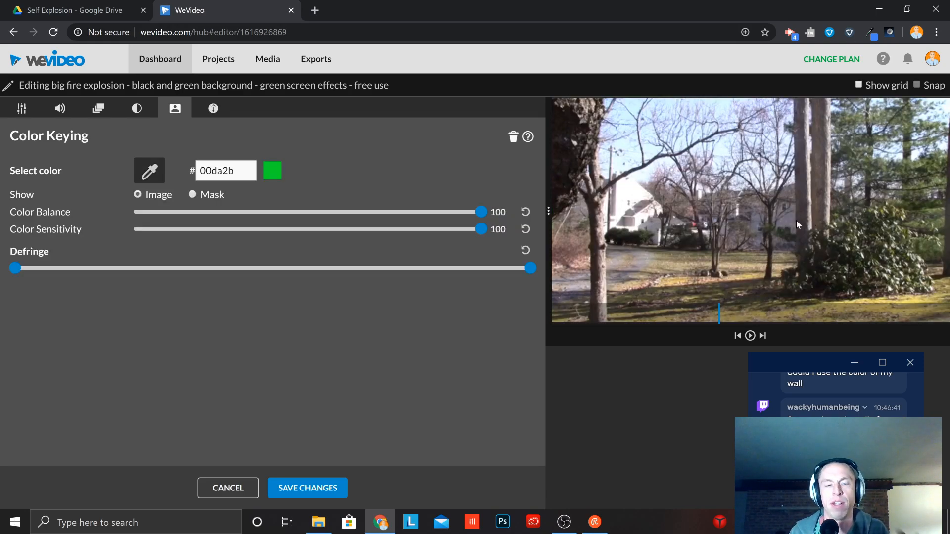
{"action": "left_click", "coordinate": [298, 490]}
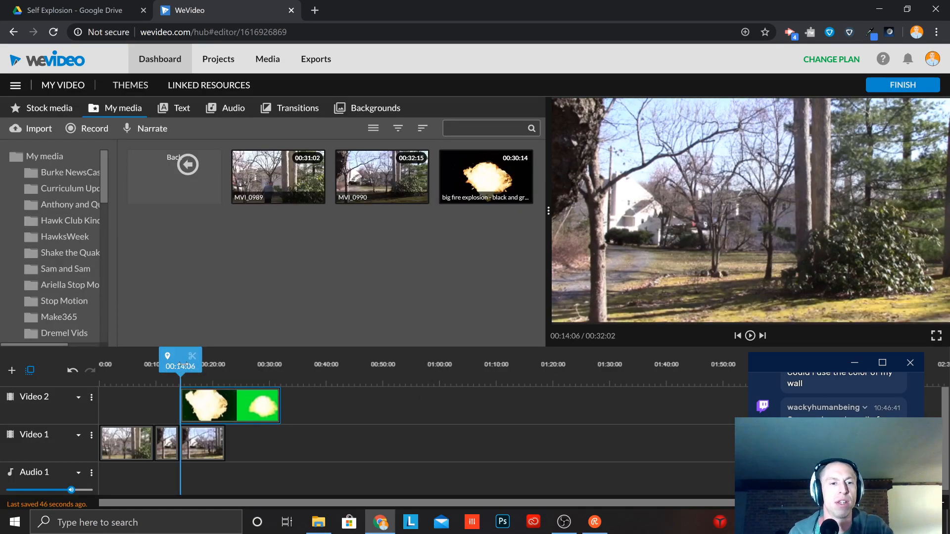
Play the timeline from 00:13:01 into the keyed explosion to check its timing.
{"action": "mouse_move", "coordinate": [183, 366]}
{"action": "left_mouse_down"}
{"action": "mouse_move", "coordinate": [197, 365]}
{"action": "mouse_move", "coordinate": [172, 366]}
{"action": "left_mouse_up"}
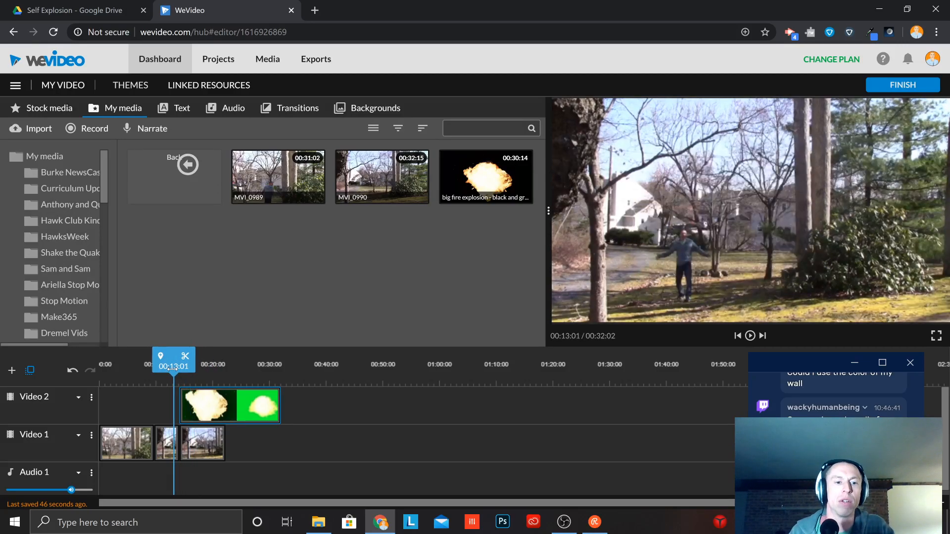
{"action": "key", "text": "space"}
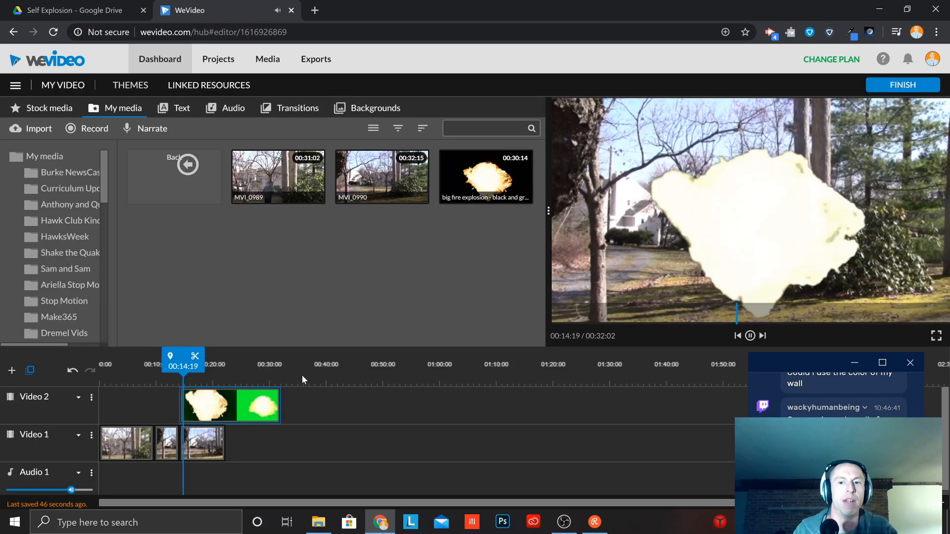
{"action": "key", "text": "space"}
Try the explosion clip about two seconds earlier during playback, and return it to the cut at 00:14:04.
{"action": "left_click_drag", "start_coordinate": [250, 408], "coordinate": [239, 409]}
{"action": "key", "text": "space"}
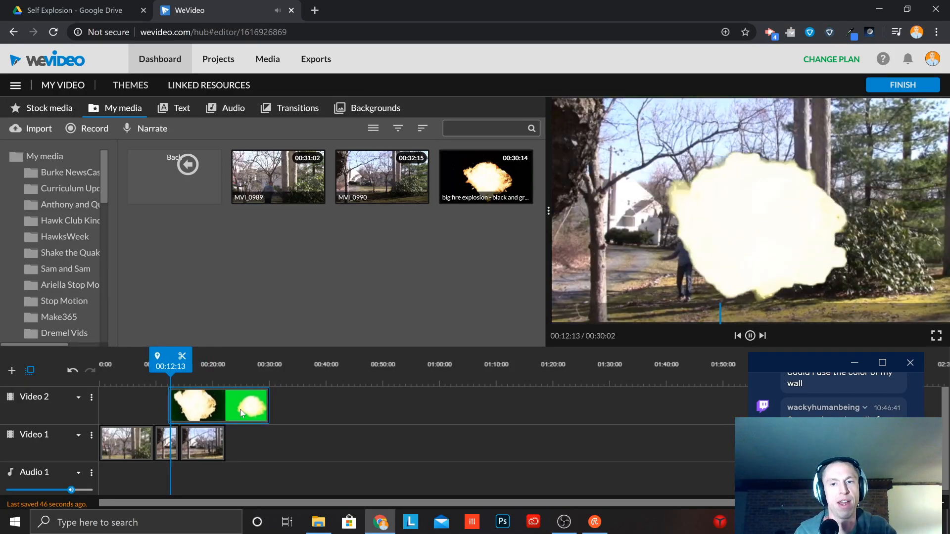
{"action": "key", "text": "space"}
{"action": "left_click_drag", "start_coordinate": [230, 408], "coordinate": [239, 408]}
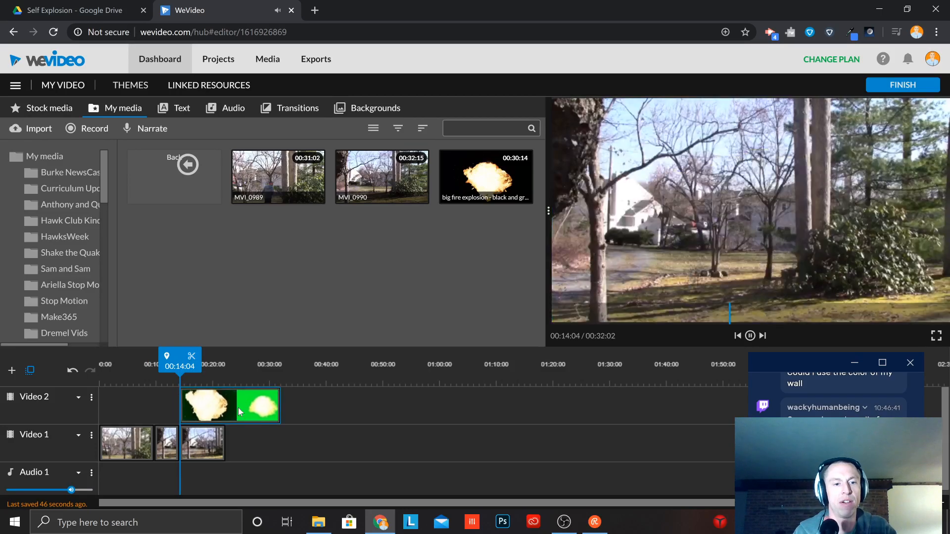
{"action": "key", "text": "space"}
{"action": "key", "text": "space"}
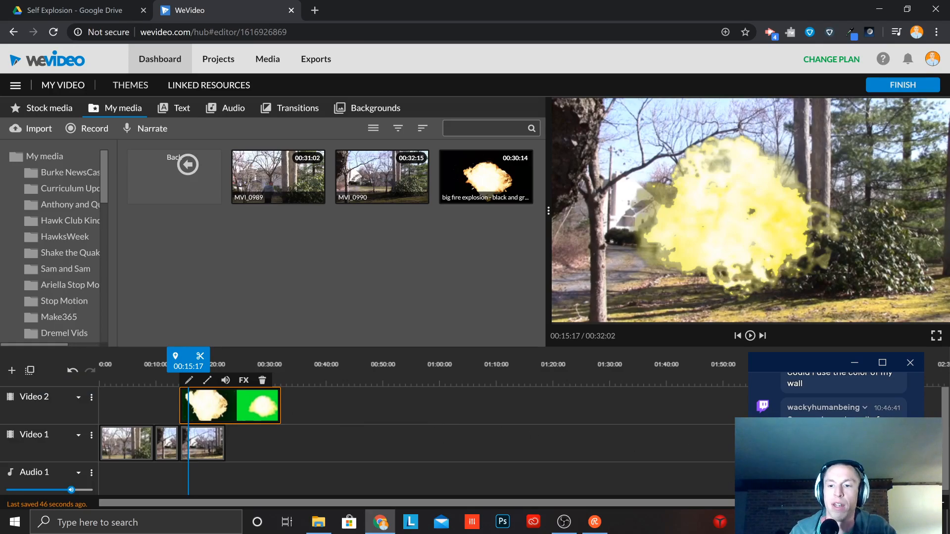
Try nudging the explosion clip's start by a few frames around the cut near 00:14:04, playing the join to check it.
{"action": "key", "text": "plus"}
{"action": "key", "text": "plus"}
{"action": "key", "text": "plus"}
{"action": "key", "text": "plus"}
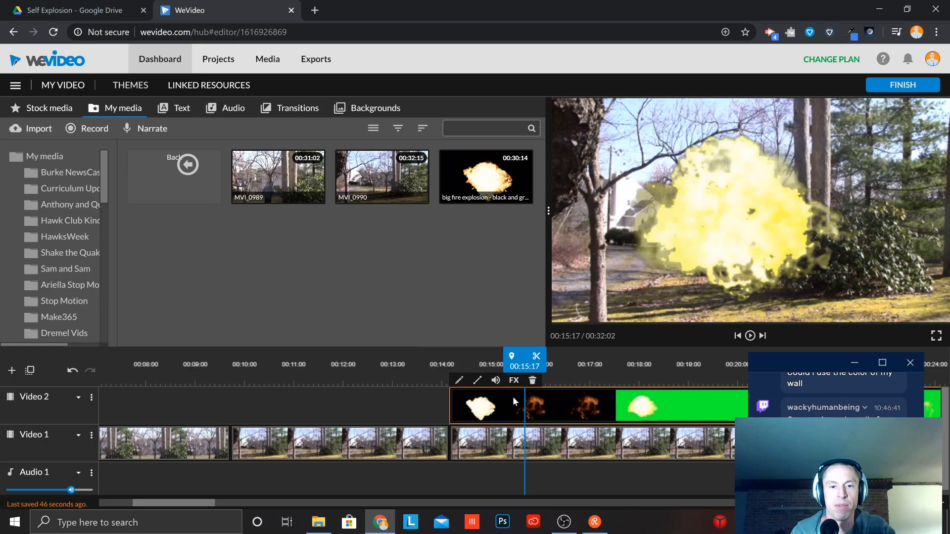
{"action": "left_click_drag", "start_coordinate": [475, 409], "coordinate": [479, 406]}
{"action": "key", "text": "space"}
{"action": "key", "text": "space"}
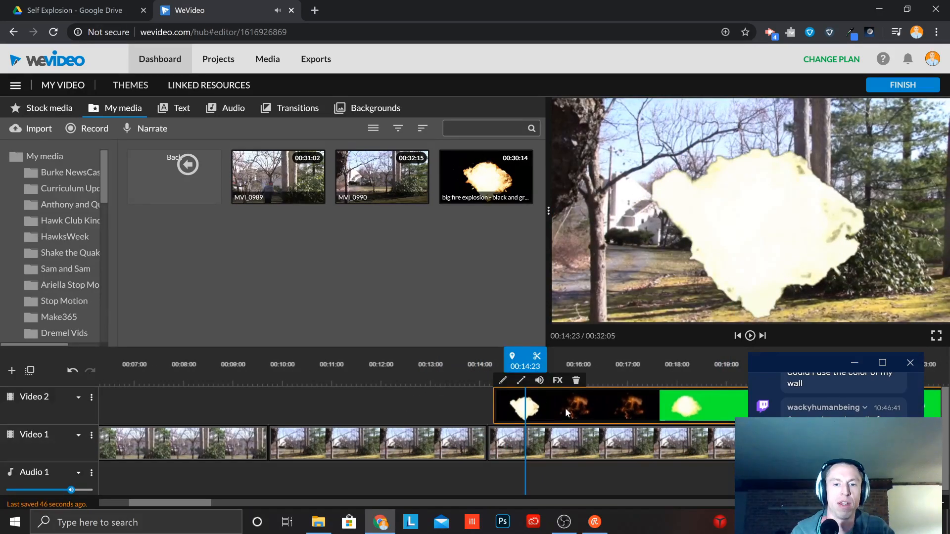
{"action": "left_click_drag", "start_coordinate": [565, 408], "coordinate": [561, 409]}
{"action": "left_click", "coordinate": [525, 375]}
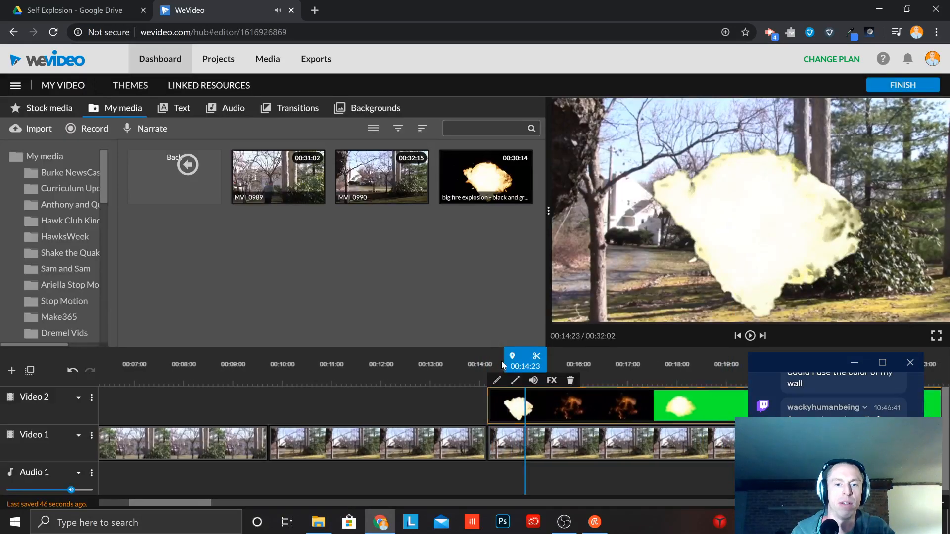
{"action": "left_click_drag", "start_coordinate": [518, 363], "coordinate": [410, 363]}
{"action": "key", "text": "space"}
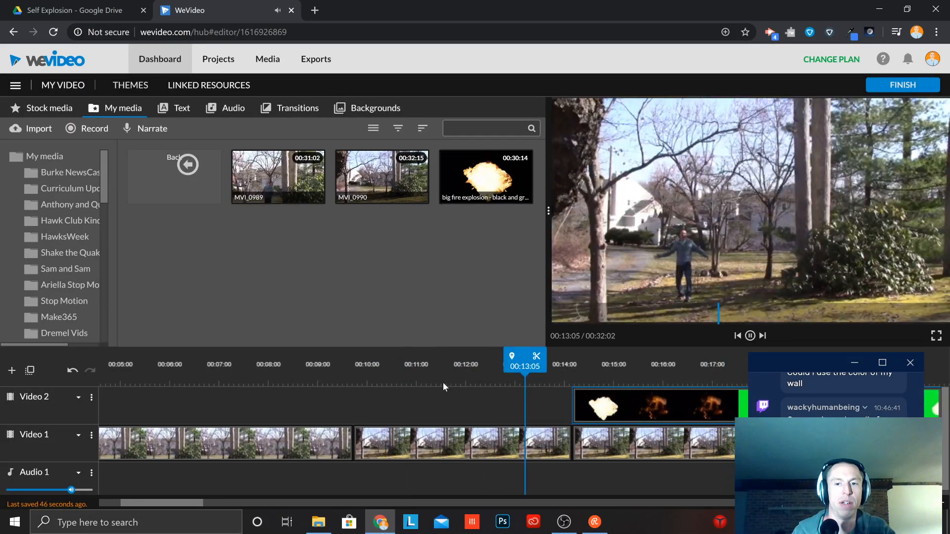
Try the explosion clip about one second before the cut, playing across the person's disappearance to check the timing.
{"action": "left_click", "coordinate": [614, 415]}
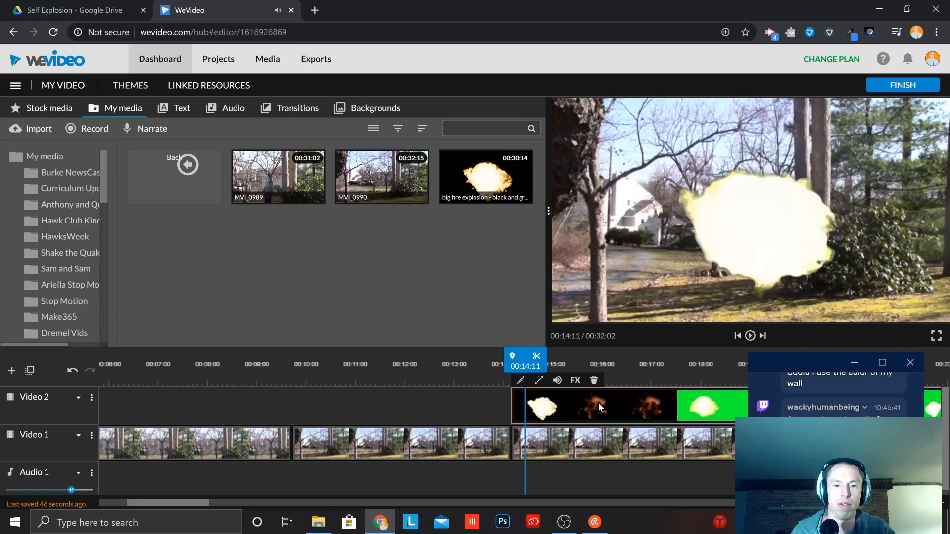
{"action": "left_click_drag", "start_coordinate": [598, 403], "coordinate": [565, 407]}
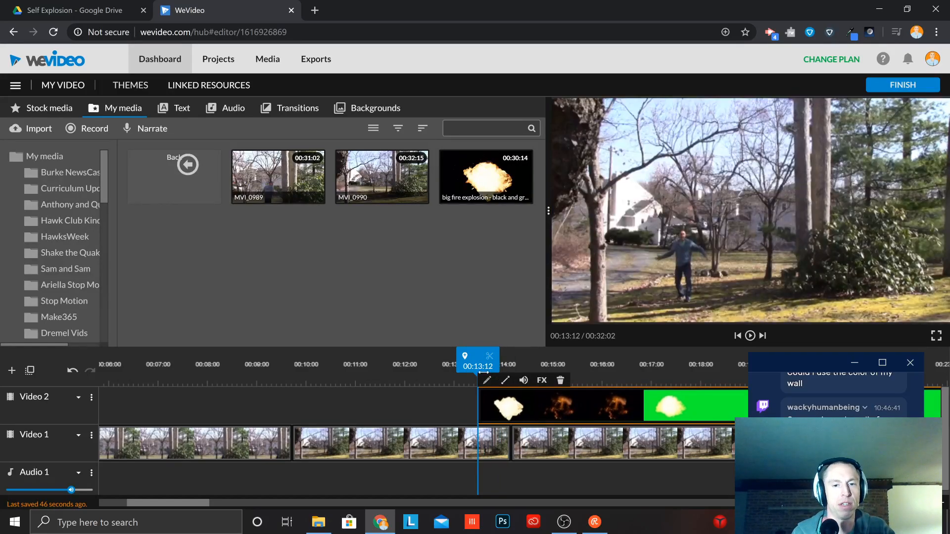
{"action": "left_click_drag", "start_coordinate": [483, 371], "coordinate": [457, 367]}
{"action": "key", "text": "space"}
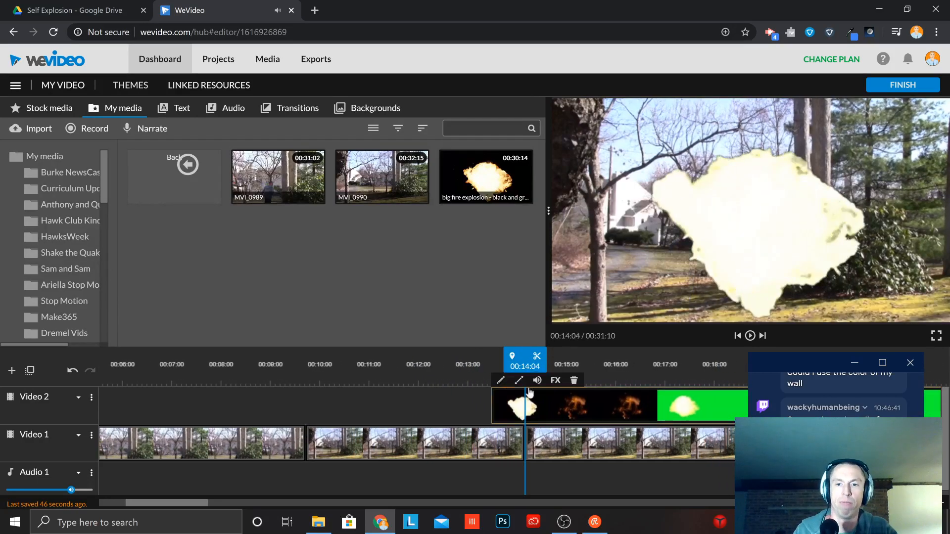
{"action": "left_click_drag", "start_coordinate": [562, 410], "coordinate": [550, 411]}
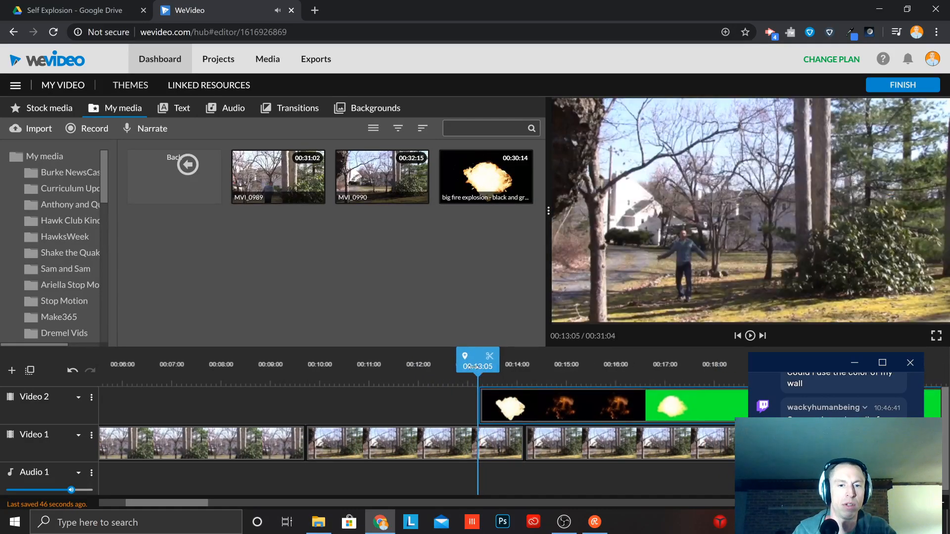
{"action": "left_click", "coordinate": [470, 367]}
{"action": "key", "text": "space"}
{"action": "key", "text": "space"}
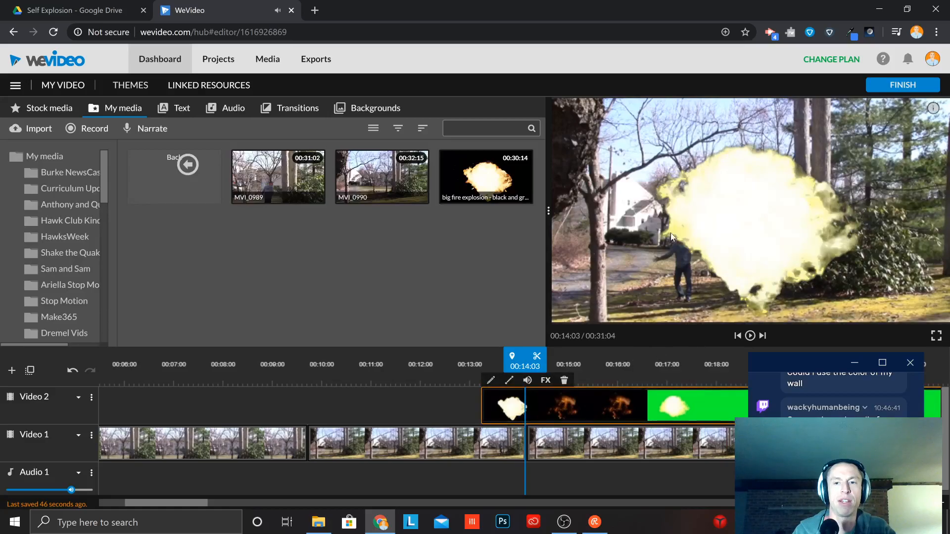
Try the explosion clip starting at about 00:13:18 and replay the blast, closing the clip editor without changing the color keying.
{"action": "left_click_drag", "start_coordinate": [607, 405], "coordinate": [571, 403]}
{"action": "key", "text": "space"}
{"action": "key", "text": "space"}
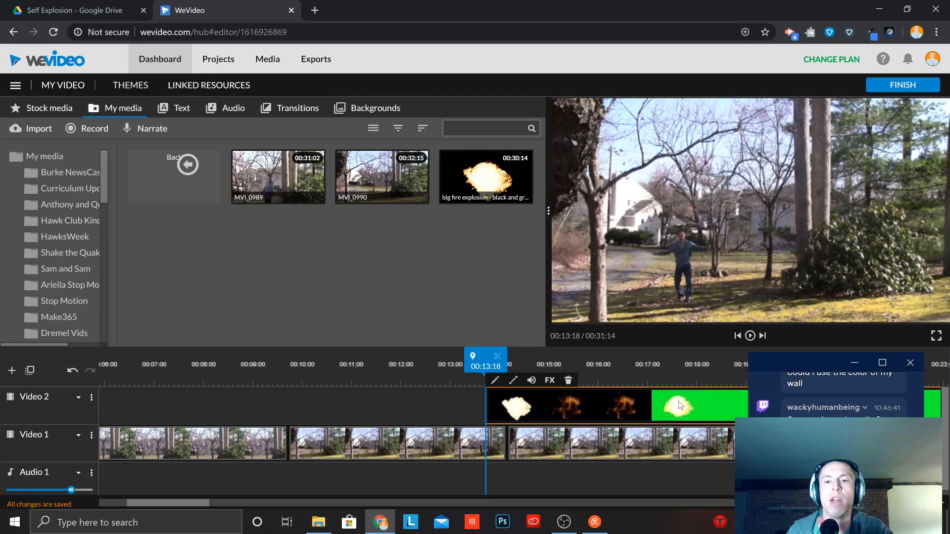
{"action": "left_click", "coordinate": [471, 366]}
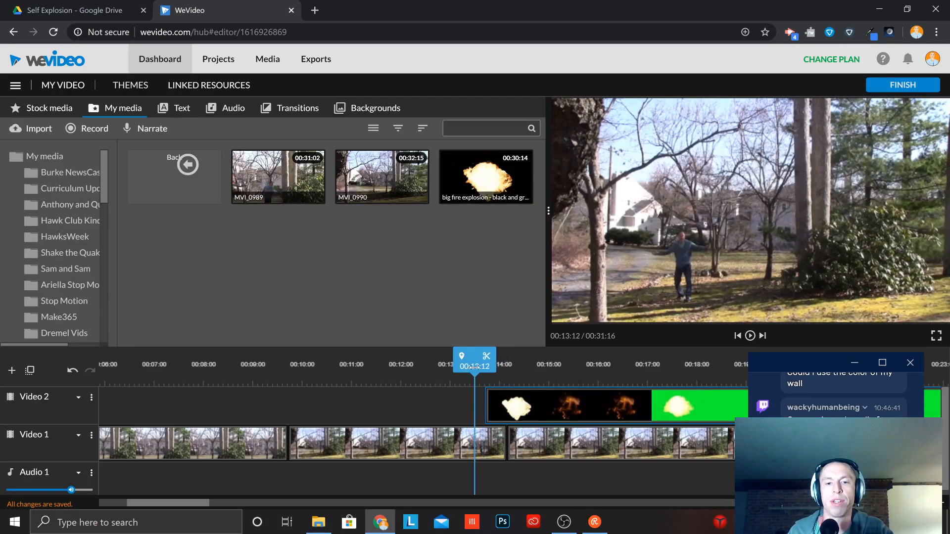
{"action": "key", "text": "space"}
{"action": "left_click", "coordinate": [757, 270]}
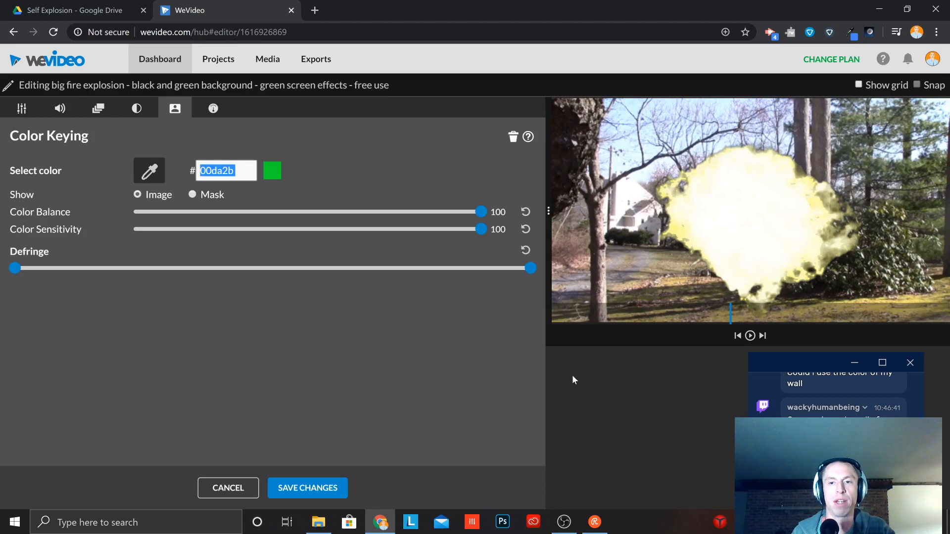
{"action": "left_click", "coordinate": [278, 488]}
Move the explosion clip to start at about 00:13:02 and preview the blast over the person at 00:13:21.
{"action": "left_click_drag", "start_coordinate": [505, 371], "coordinate": [477, 365]}
{"action": "left_click", "coordinate": [633, 409]}
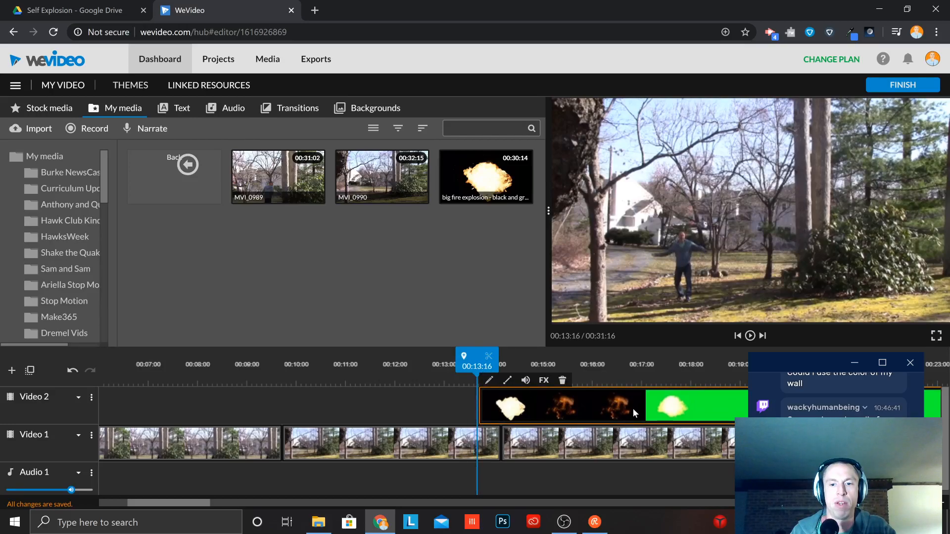
{"action": "left_click_drag", "start_coordinate": [634, 409], "coordinate": [602, 408]}
{"action": "mouse_move", "coordinate": [468, 369]}
{"action": "left_mouse_down"}
{"action": "mouse_move", "coordinate": [436, 367]}
{"action": "mouse_move", "coordinate": [487, 369]}
{"action": "left_mouse_up"}
{"action": "left_click", "coordinate": [700, 271]}
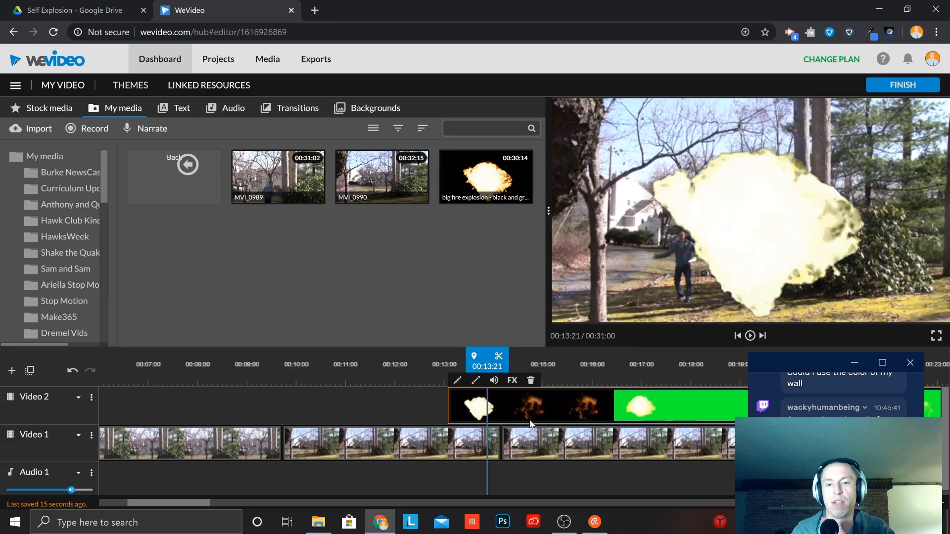
Scale the explosion clip to 0.78, position it over the person at x -116, y 249, and save the changes.
{"action": "double_click", "coordinate": [550, 401]}
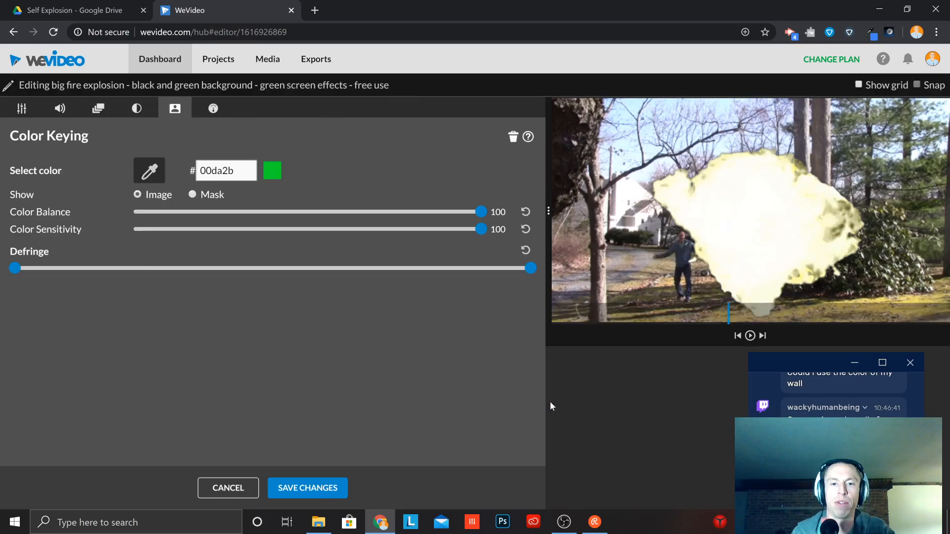
{"action": "left_click", "coordinate": [24, 109]}
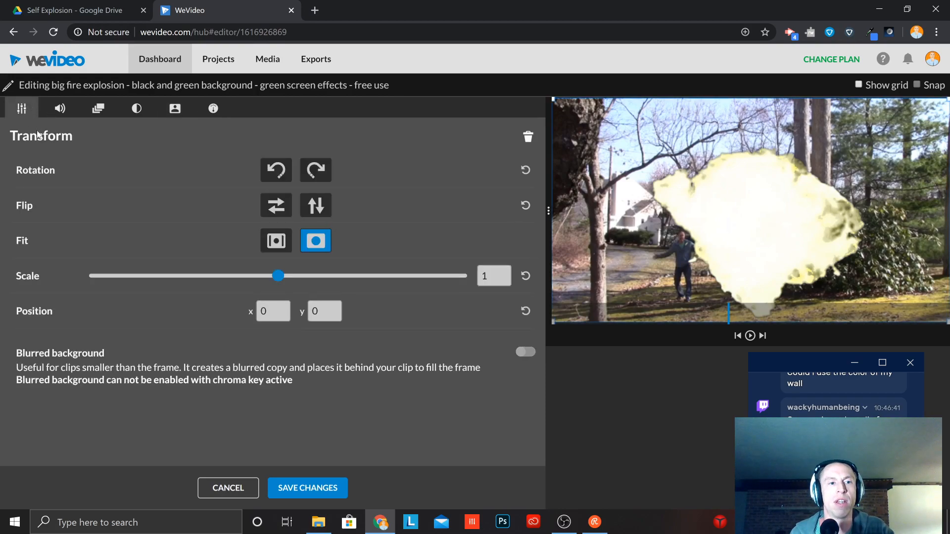
{"action": "left_click_drag", "start_coordinate": [752, 220], "coordinate": [697, 211]}
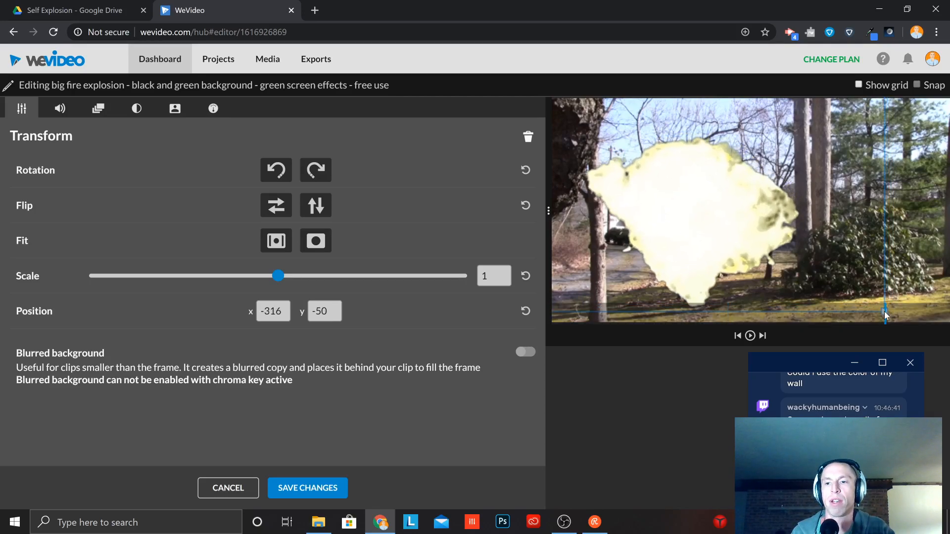
{"action": "mouse_move", "coordinate": [885, 315]}
{"action": "left_mouse_down"}
{"action": "mouse_move", "coordinate": [876, 310]}
{"action": "mouse_move", "coordinate": [885, 309]}
{"action": "left_mouse_up"}
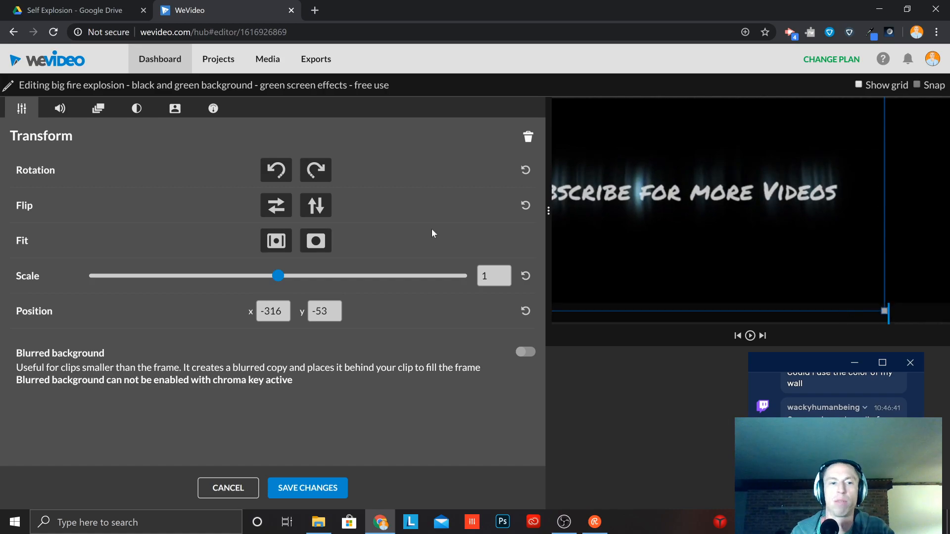
{"action": "left_click_drag", "start_coordinate": [277, 278], "coordinate": [230, 276]}
{"action": "left_click", "coordinate": [678, 311]}
{"action": "left_click", "coordinate": [730, 314]}
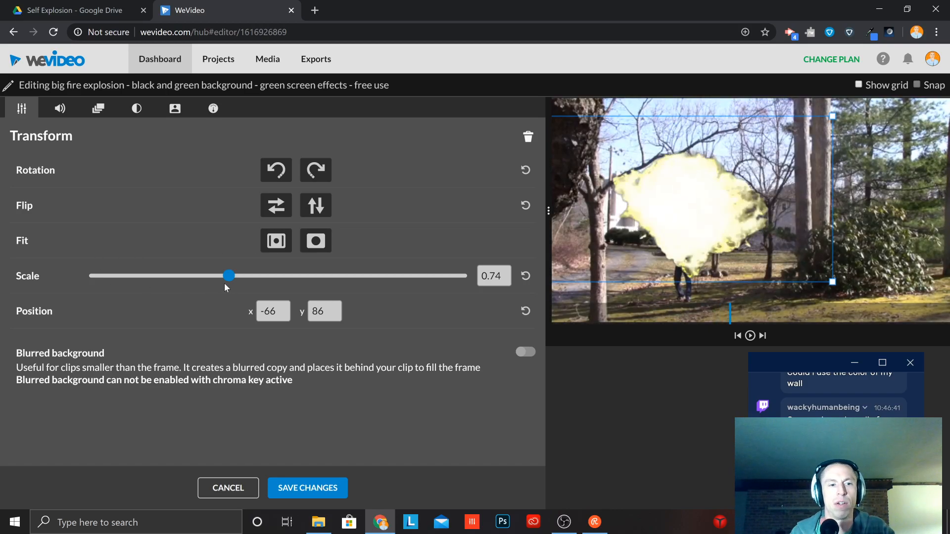
{"action": "mouse_move", "coordinate": [229, 278]}
{"action": "left_mouse_down"}
{"action": "mouse_move", "coordinate": [182, 281]}
{"action": "mouse_move", "coordinate": [278, 276]}
{"action": "mouse_move", "coordinate": [238, 278]}
{"action": "left_mouse_up"}
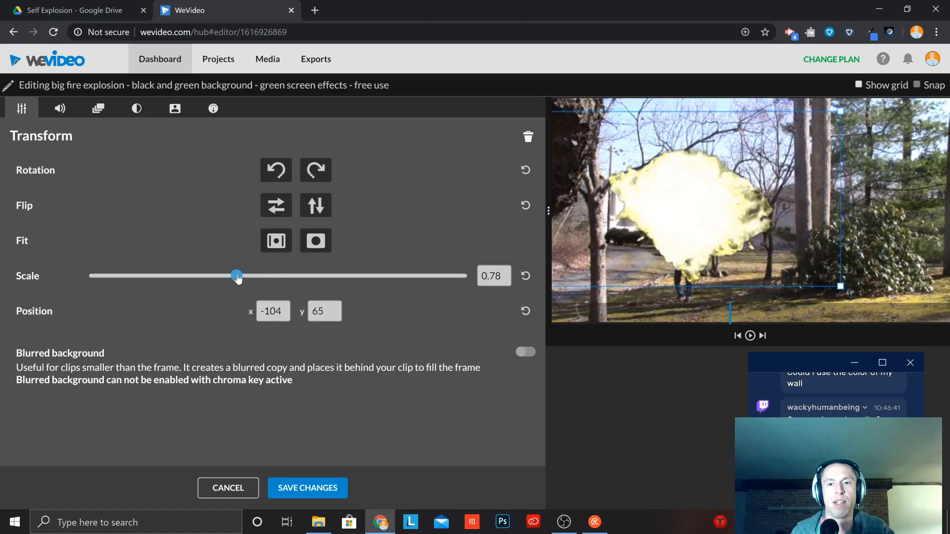
{"action": "left_click_drag", "start_coordinate": [693, 163], "coordinate": [710, 227]}
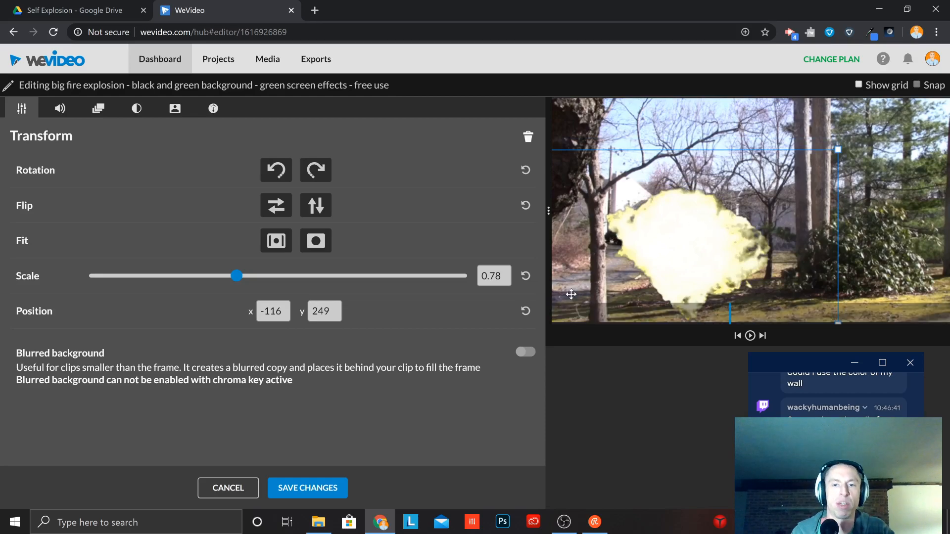
{"action": "left_click", "coordinate": [303, 488]}
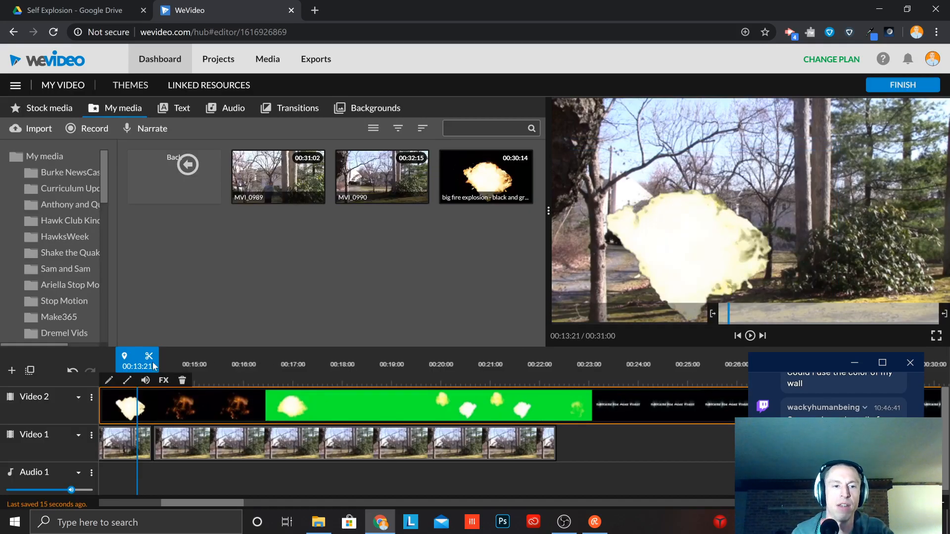
Play the timeline from before the blast to check the repositioned explosion and the blasts that follow it.
{"action": "left_click_drag", "start_coordinate": [55, 372], "coordinate": [214, 377]}
{"action": "key", "text": "space"}
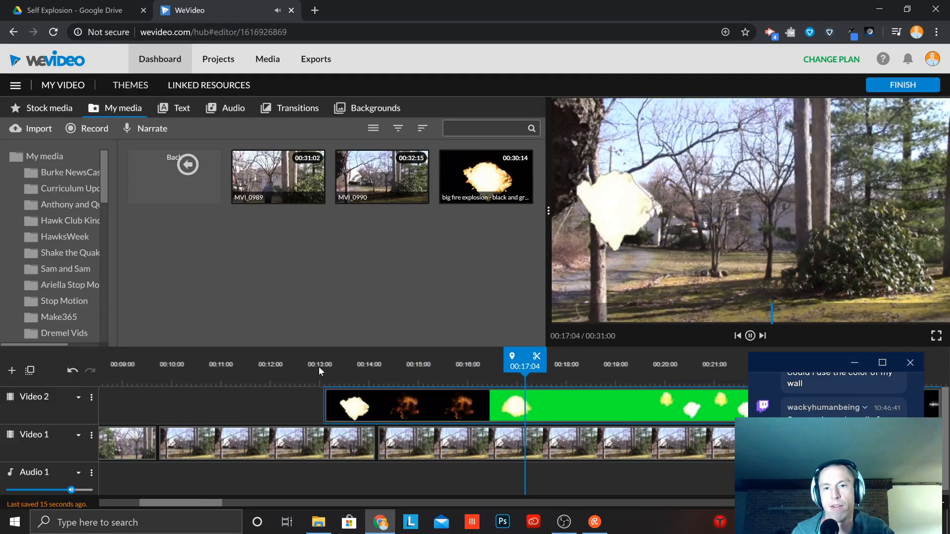
{"action": "left_click", "coordinate": [623, 217]}
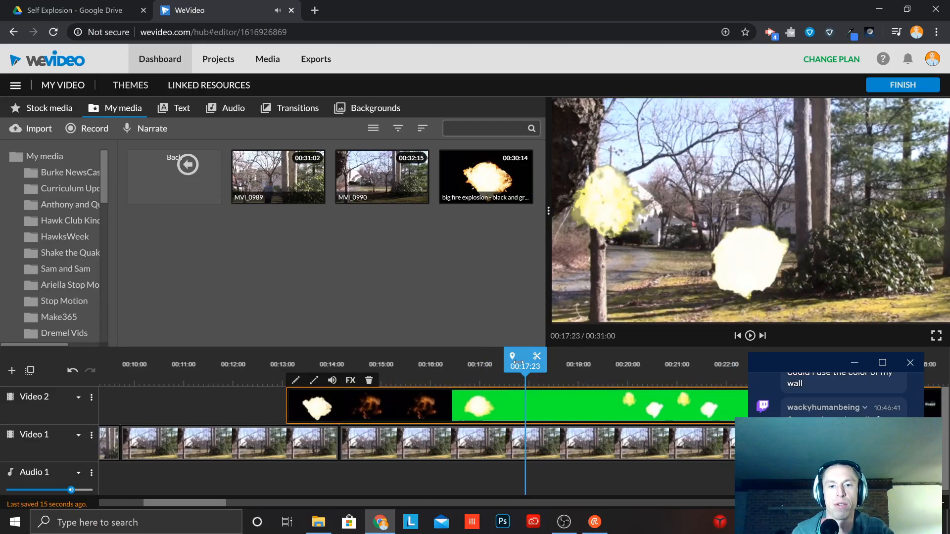
Replay the first blast, split the explosion clip at 00:16:06, and delete the remainder with the extra green-screen explosions.
{"action": "left_click_drag", "start_coordinate": [518, 365], "coordinate": [323, 375]}
{"action": "key", "text": "space"}
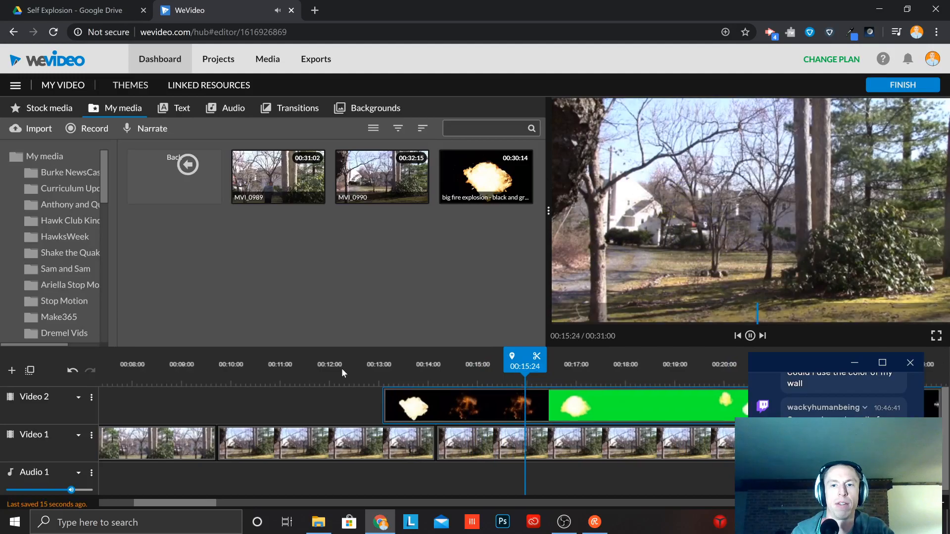
{"action": "key", "text": "space"}
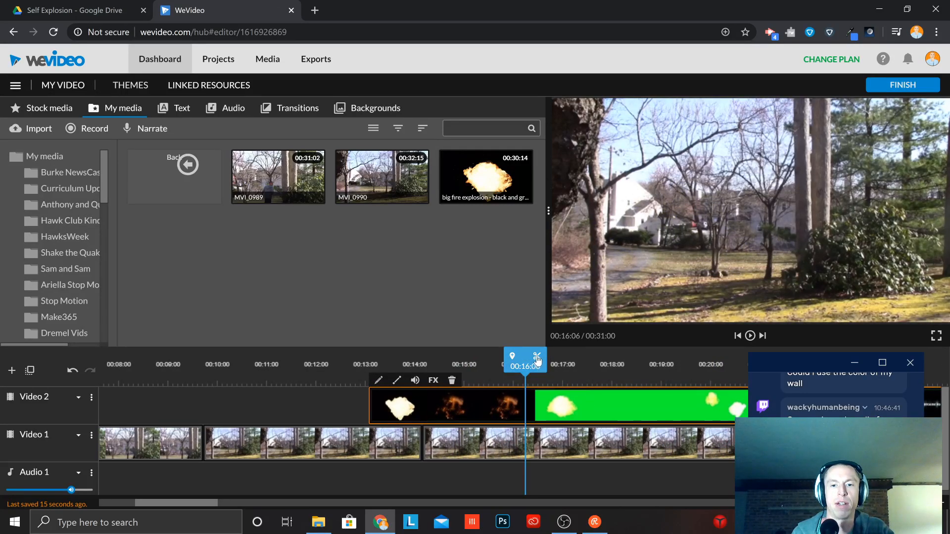
{"action": "left_click", "coordinate": [537, 360]}
{"action": "left_click", "coordinate": [542, 398]}
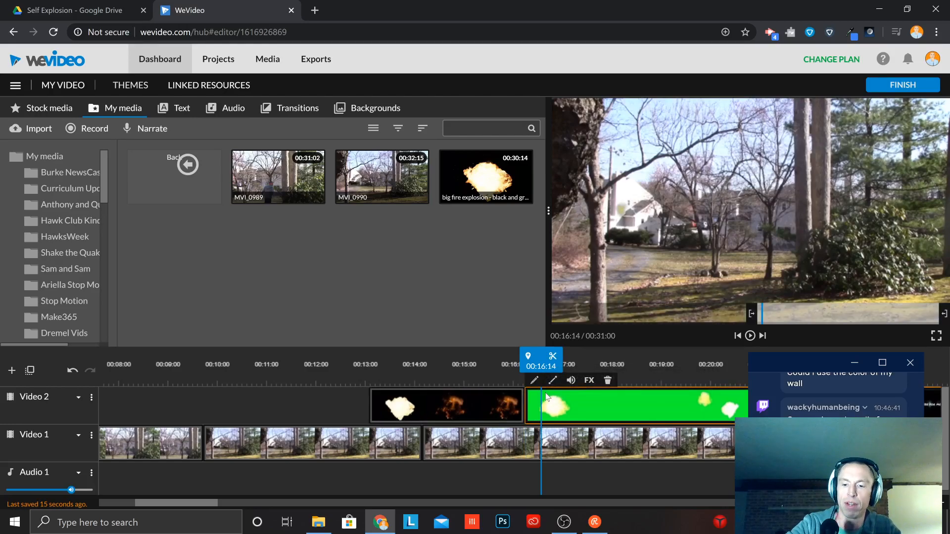
{"action": "key", "text": "Delete"}
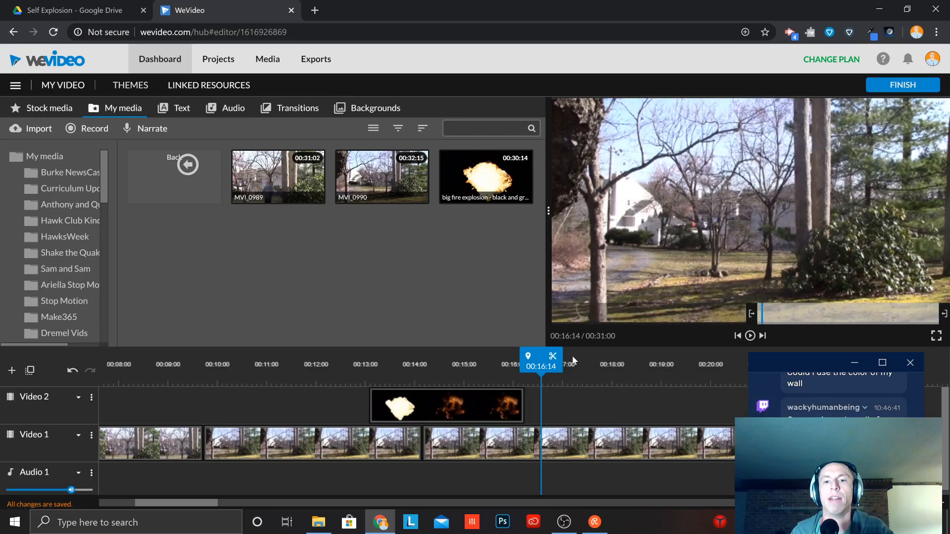
Play the sequence with the trimmed explosion from before the blast through to the end of the timeline.
{"action": "left_click_drag", "start_coordinate": [533, 363], "coordinate": [333, 381]}
{"action": "key", "text": "space"}
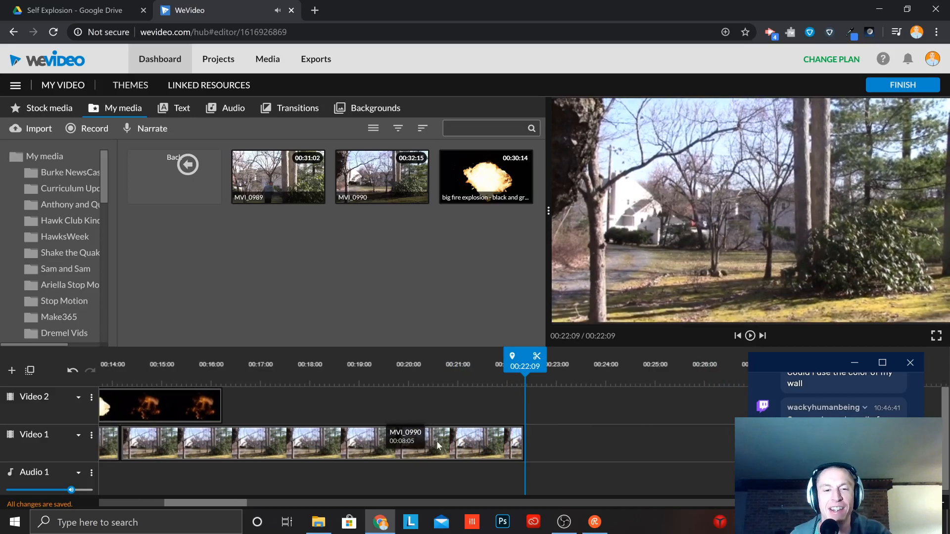
{"action": "left_click_drag", "start_coordinate": [531, 369], "coordinate": [270, 372]}
Show the volume of the MVI_0990 clip after the blast, add two volume keyframes around 00:15:22, and lower the second and end points near zero.
{"action": "left_click", "coordinate": [439, 434]}
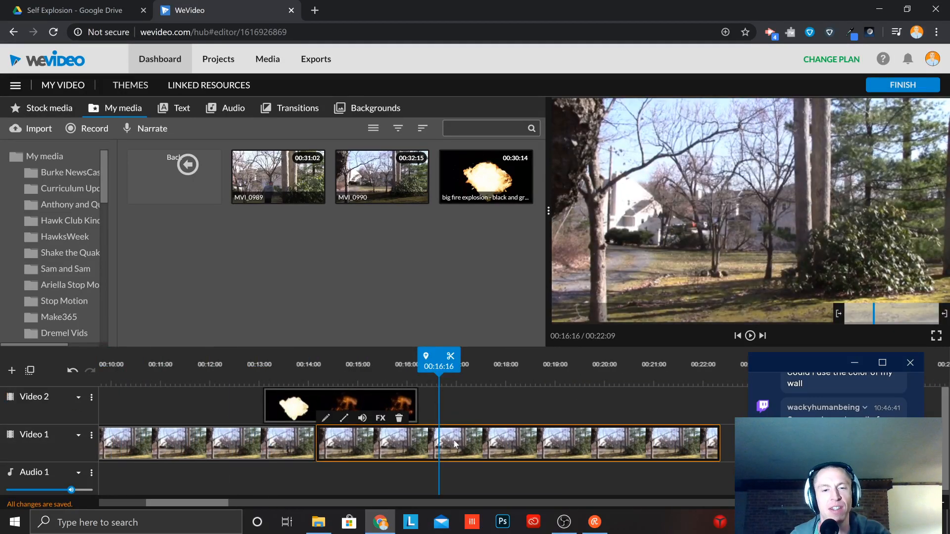
{"action": "left_click", "coordinate": [361, 418]}
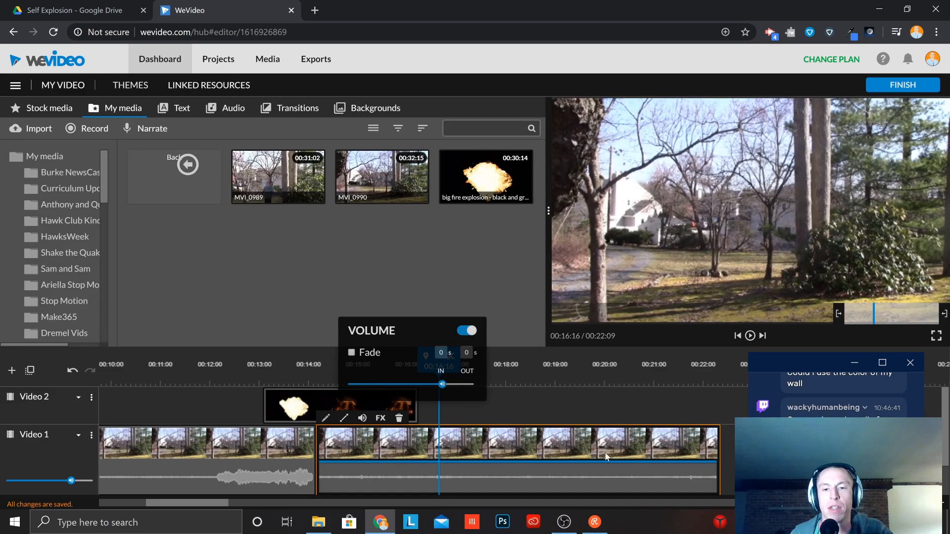
{"action": "left_click", "coordinate": [400, 462]}
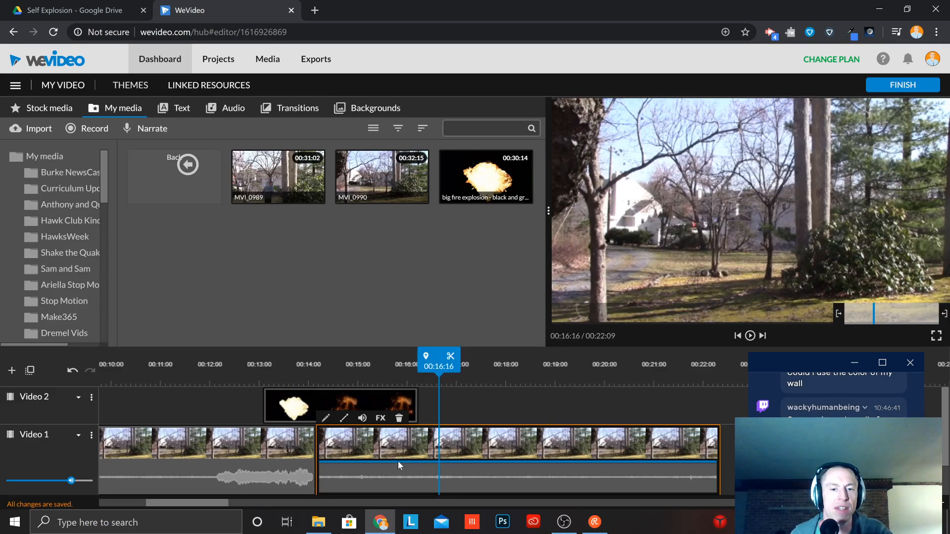
{"action": "scroll", "coordinate": [408, 461], "scroll_direction": "down", "scroll_amount": 1}
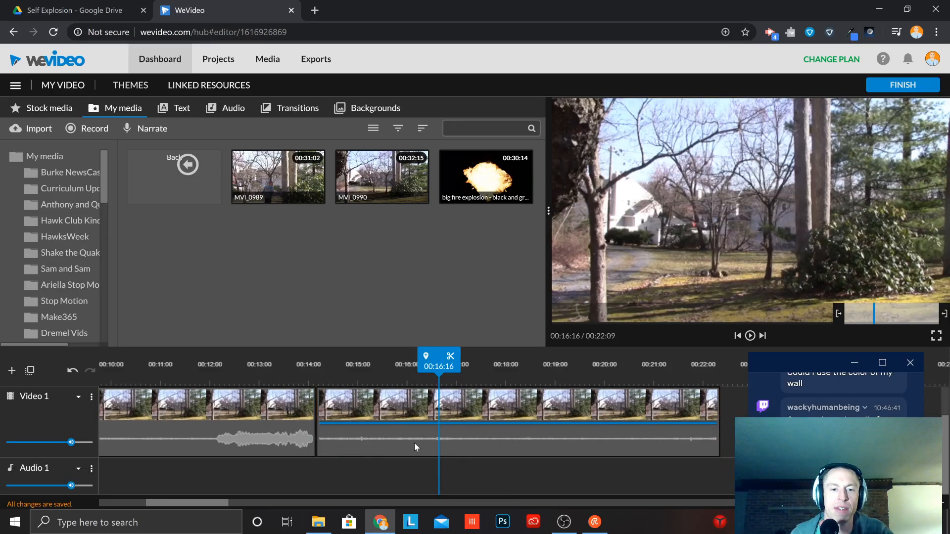
{"action": "left_click", "coordinate": [401, 423]}
{"action": "left_click", "coordinate": [401, 423]}
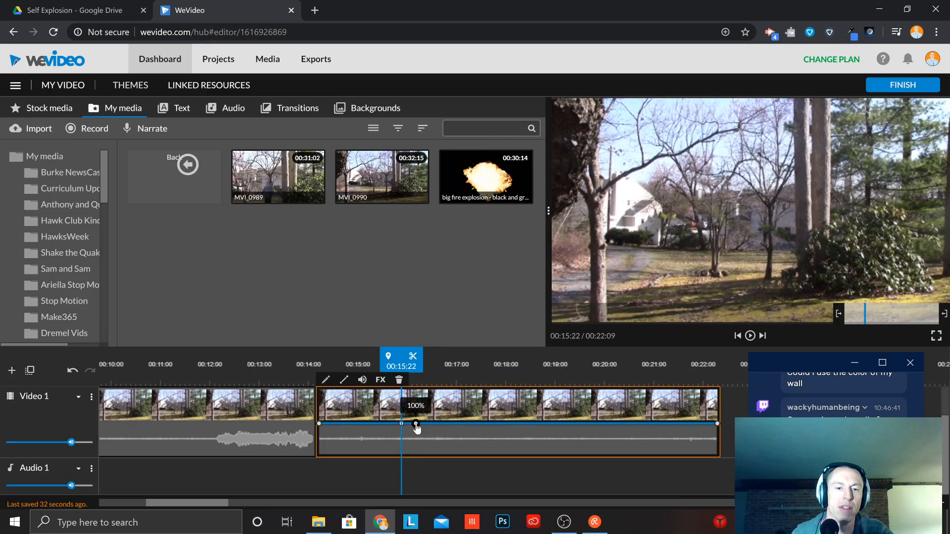
{"action": "left_click_drag", "start_coordinate": [416, 424], "coordinate": [420, 454]}
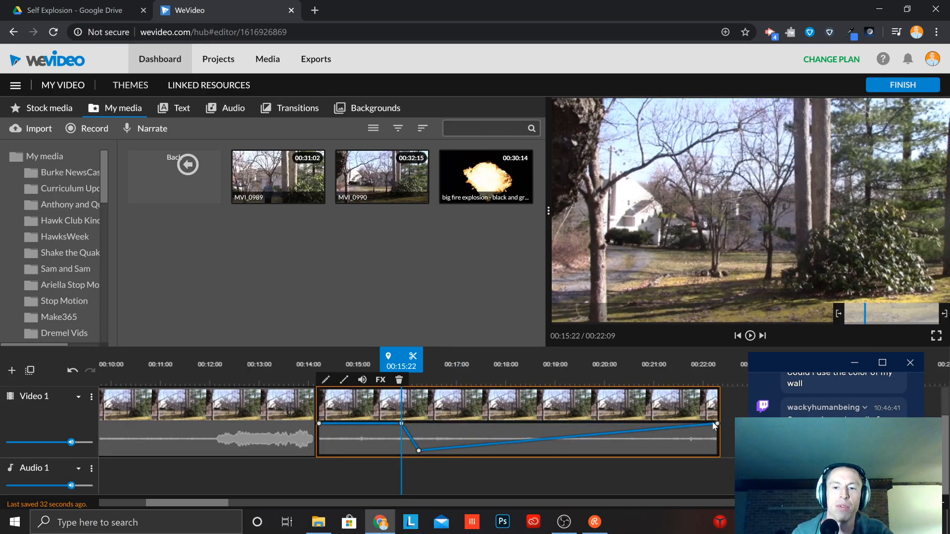
{"action": "left_click_drag", "start_coordinate": [718, 425], "coordinate": [730, 459]}
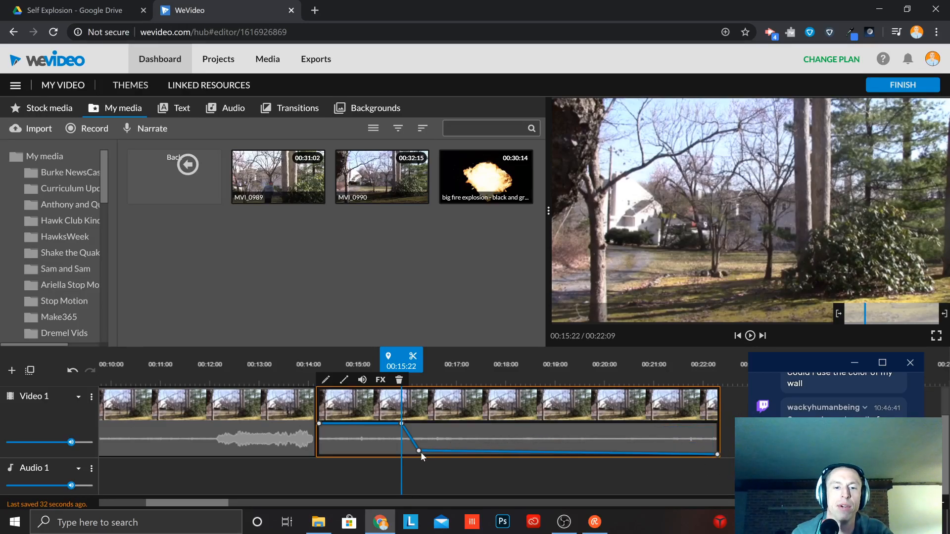
Play past the new volume drop, then replay the sequence from its beginning until after the explosion to check the audio.
{"action": "key", "text": "space"}
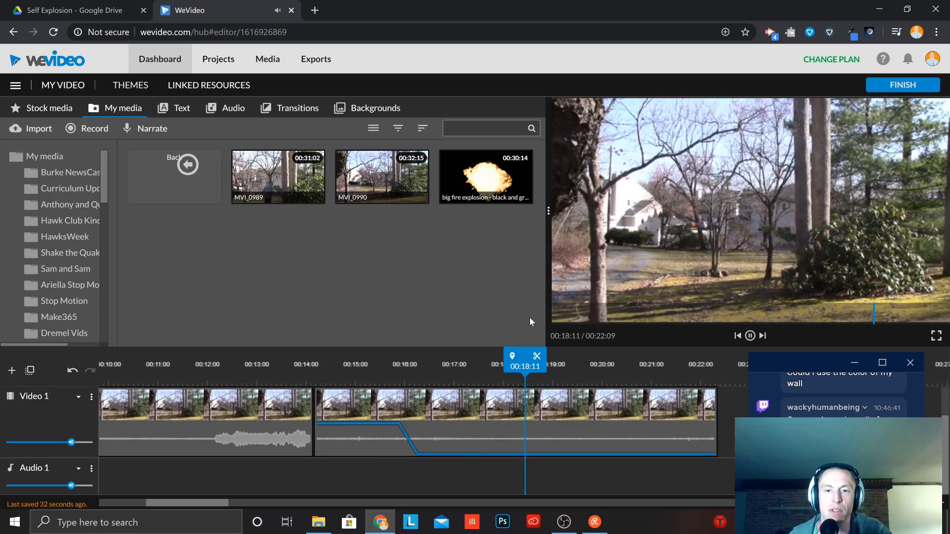
{"action": "key", "text": "space"}
{"action": "left_click_drag", "start_coordinate": [527, 365], "coordinate": [13, 379]}
{"action": "scroll", "coordinate": [332, 413], "scroll_direction": "up", "scroll_amount": 2}
{"action": "key", "text": "space"}
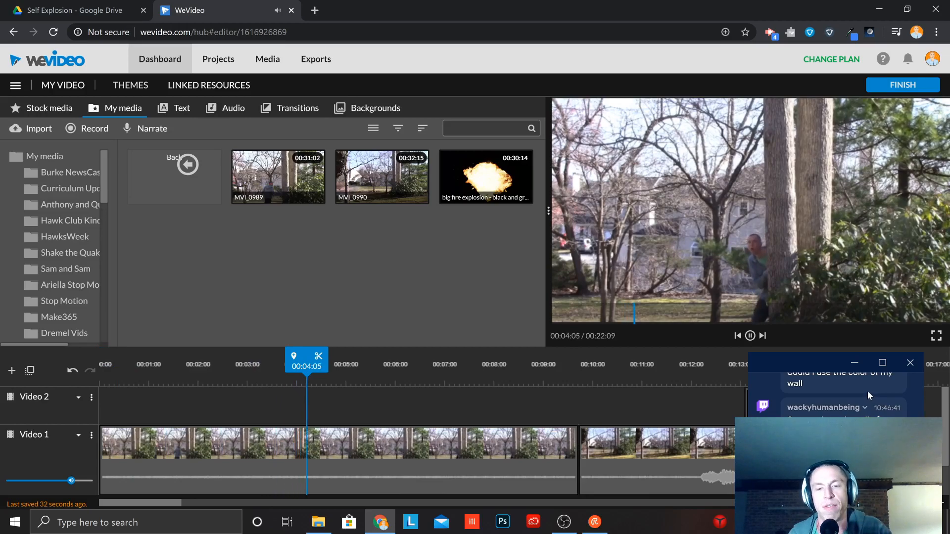
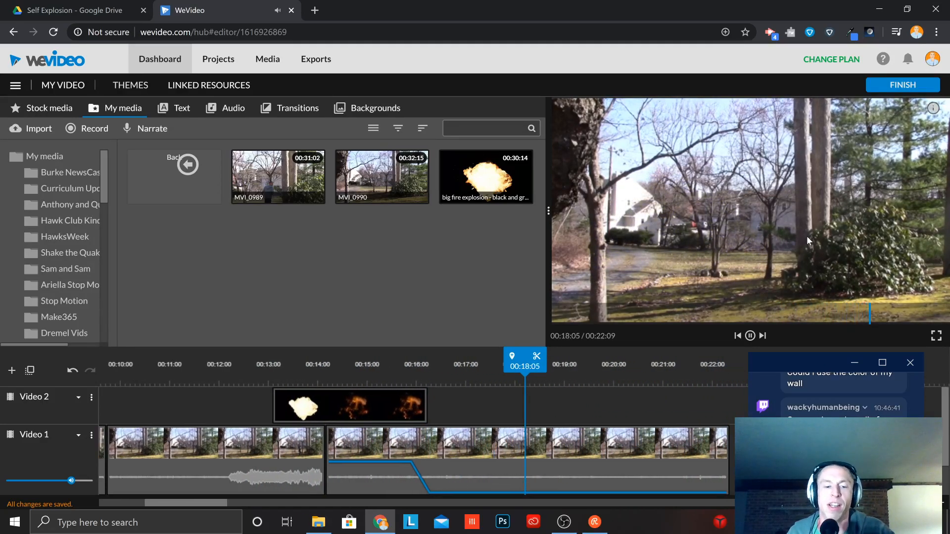
{"action": "key", "text": "space"}
Scrub back to the blast at 00:13:11, then move near the start and replay the sequence to the end.
{"action": "scroll", "coordinate": [430, 402], "scroll_direction": "down", "scroll_amount": 1}
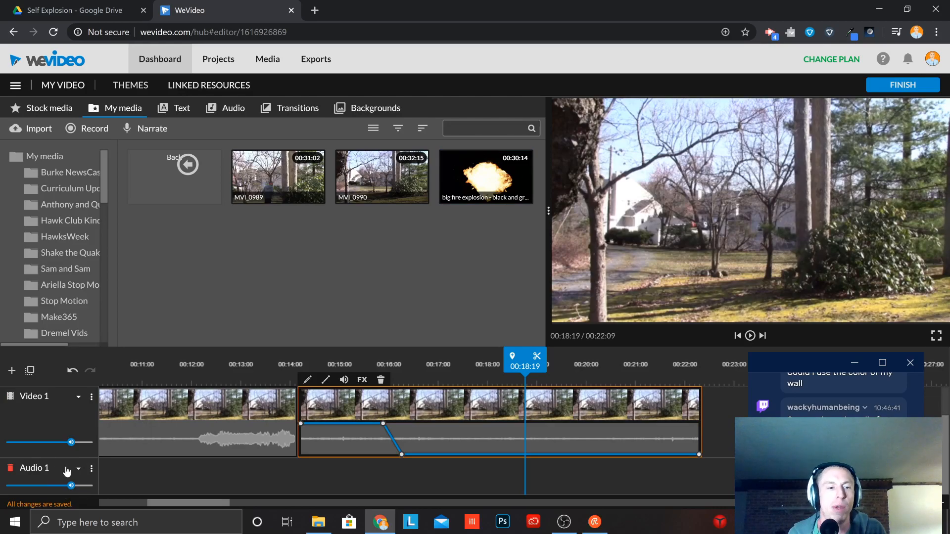
{"action": "left_click_drag", "start_coordinate": [525, 367], "coordinate": [526, 426]}
{"action": "mouse_move", "coordinate": [492, 366]}
{"action": "left_mouse_down"}
{"action": "mouse_move", "coordinate": [466, 366]}
{"action": "mouse_move", "coordinate": [481, 368]}
{"action": "left_mouse_up"}
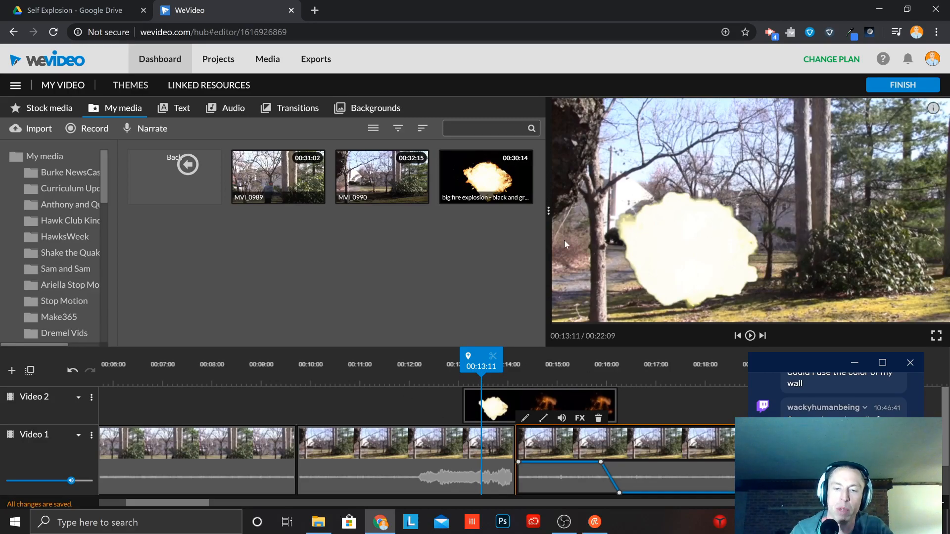
{"action": "left_click_drag", "start_coordinate": [478, 367], "coordinate": [2, 365]}
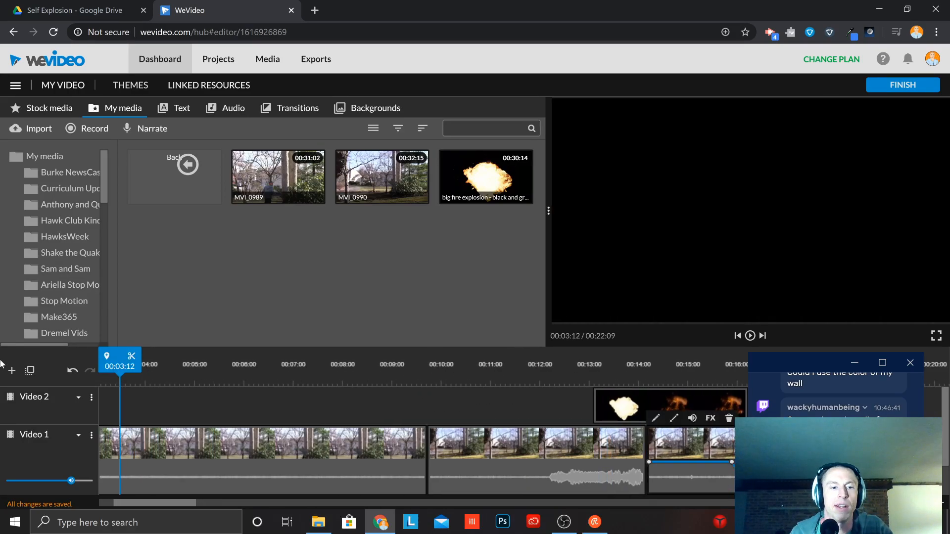
{"action": "key", "text": "space"}
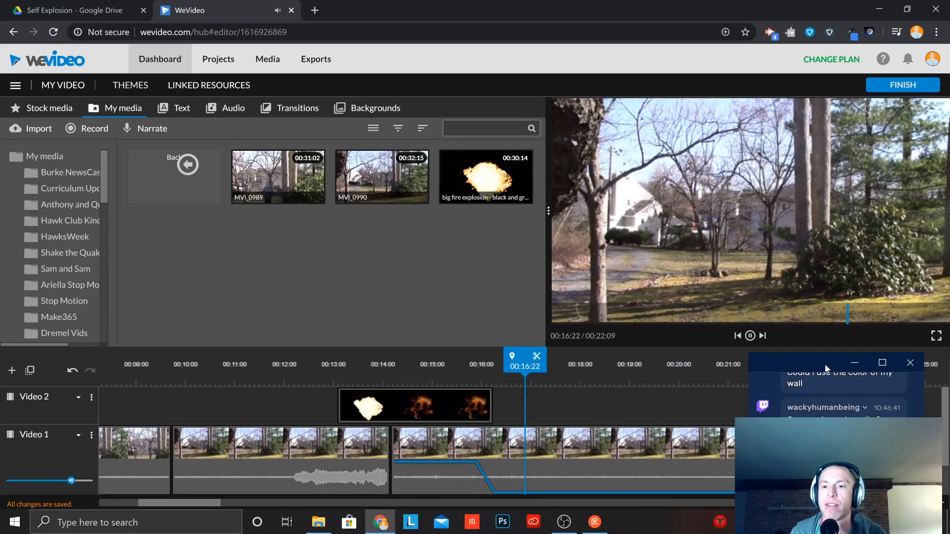
Move the chat window over the media folder list, return the playhead to 00:00:00, and look through the chat messages.
{"action": "left_click_drag", "start_coordinate": [809, 362], "coordinate": [94, 186]}
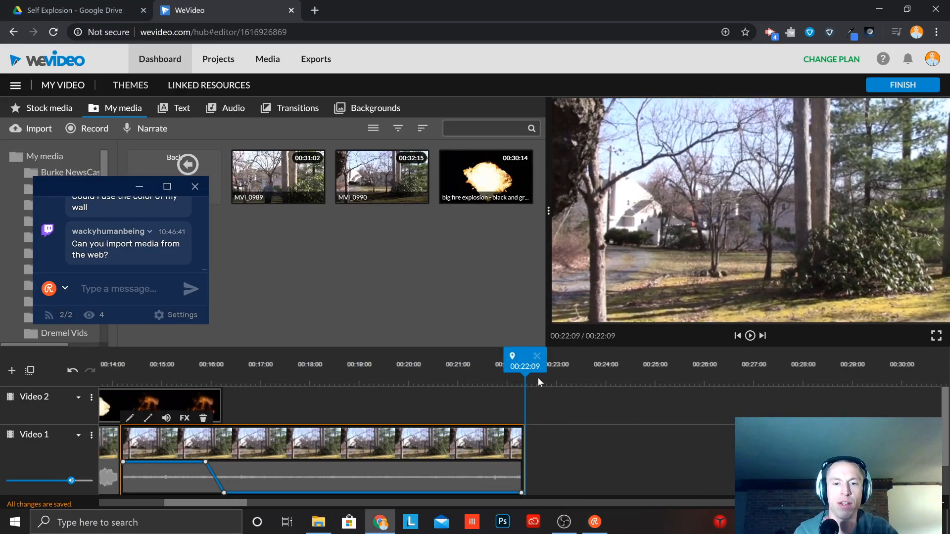
{"action": "left_click_drag", "start_coordinate": [499, 372], "coordinate": [2, 371]}
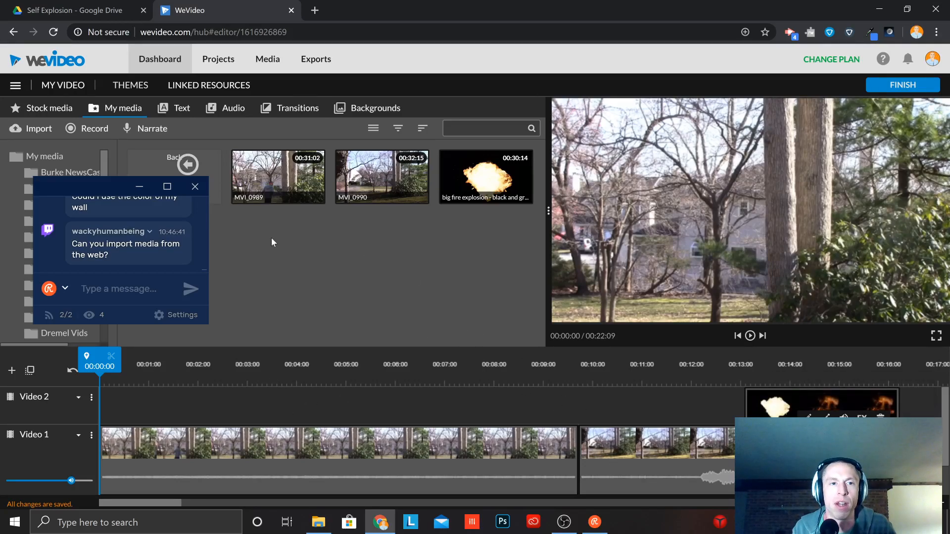
{"action": "scroll", "coordinate": [141, 267], "scroll_direction": "up", "scroll_amount": 3}
{"action": "scroll", "coordinate": [153, 254], "scroll_direction": "down", "scroll_amount": 10}
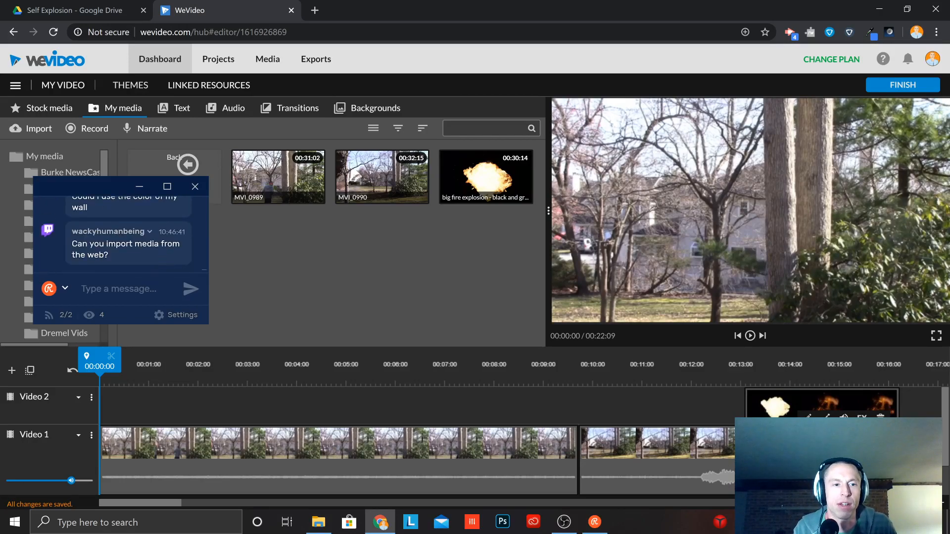
Post the shared Google Drive folder link in the stream chat and return to the editor.
{"action": "left_click", "coordinate": [119, 289]}
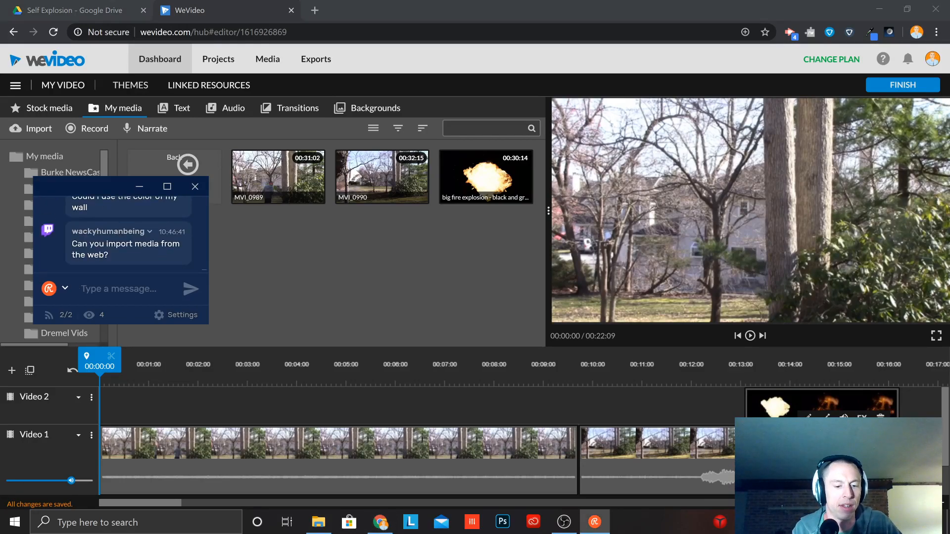
{"action": "key", "text": "ctrl+v"}
{"action": "left_click", "coordinate": [189, 291]}
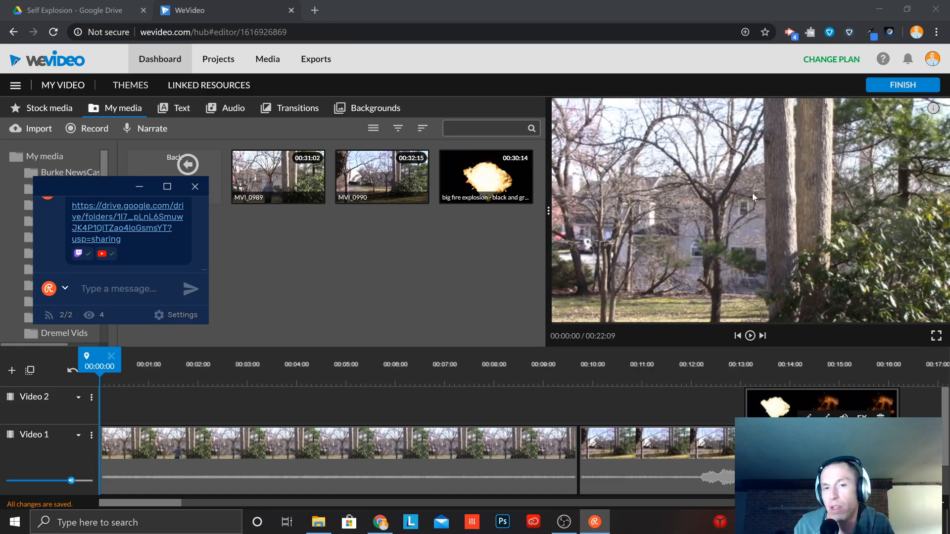
{"action": "left_click", "coordinate": [404, 275]}
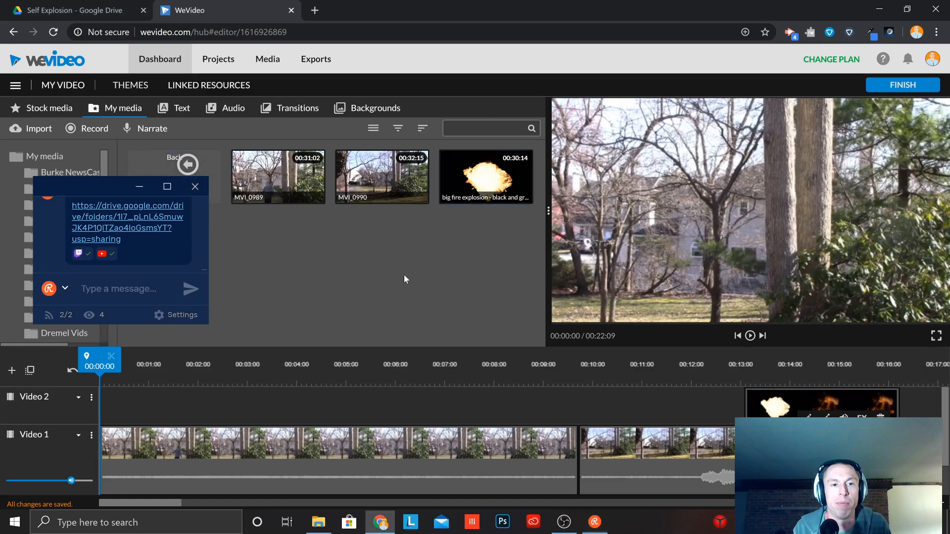
Scroll back through the stream chat to review earlier messages and the posted Drive link.
{"action": "scroll", "coordinate": [126, 272], "scroll_direction": "down", "scroll_amount": 5}
{"action": "scroll", "coordinate": [157, 233], "scroll_direction": "up", "scroll_amount": 5}
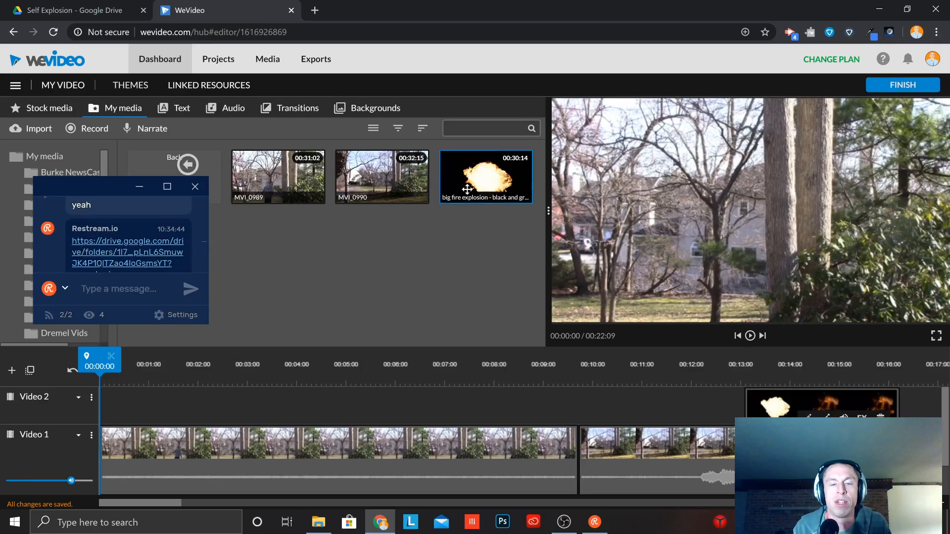
{"action": "scroll", "coordinate": [87, 253], "scroll_direction": "up", "scroll_amount": 3}
{"action": "scroll", "coordinate": [87, 253], "scroll_direction": "down", "scroll_amount": 4}
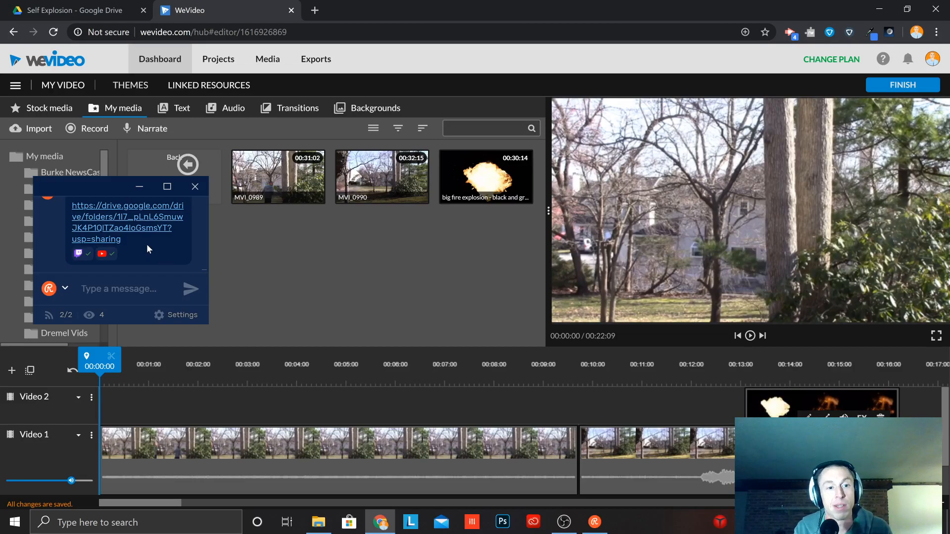
{"action": "scroll", "coordinate": [146, 244], "scroll_direction": "up", "scroll_amount": 2}
{"action": "scroll", "coordinate": [173, 249], "scroll_direction": "down", "scroll_amount": 2}
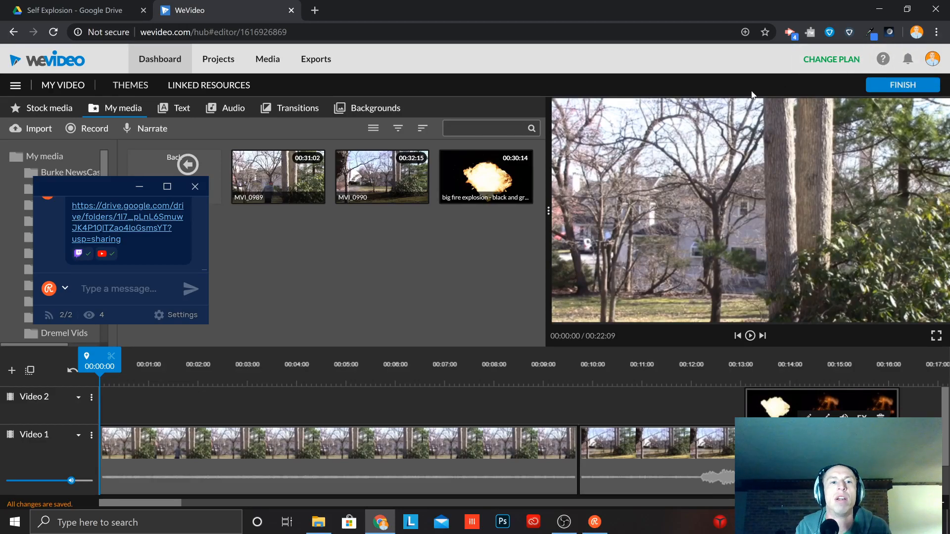
Look through the account menu and the editor's main menu with the chat window moved clear, then close the menu.
{"action": "left_click", "coordinate": [943, 63]}
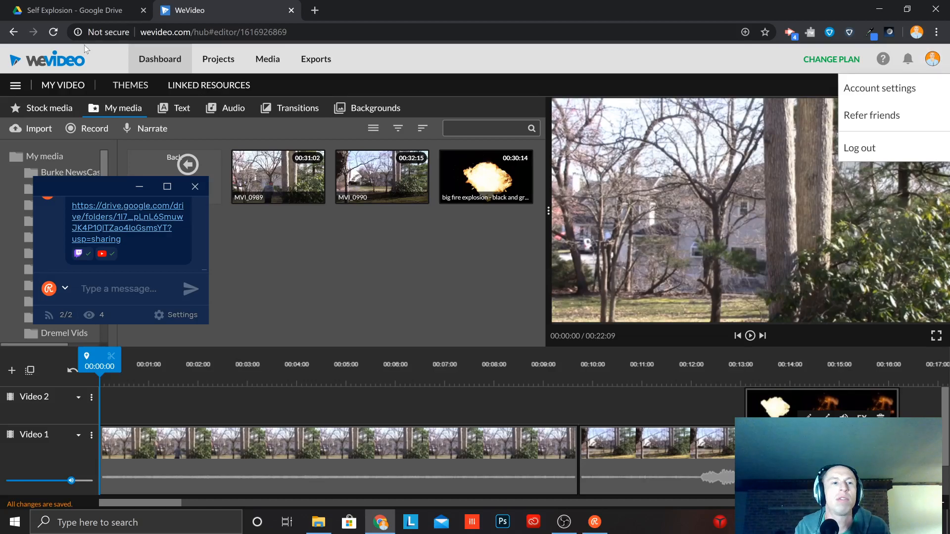
{"action": "left_click", "coordinate": [15, 86]}
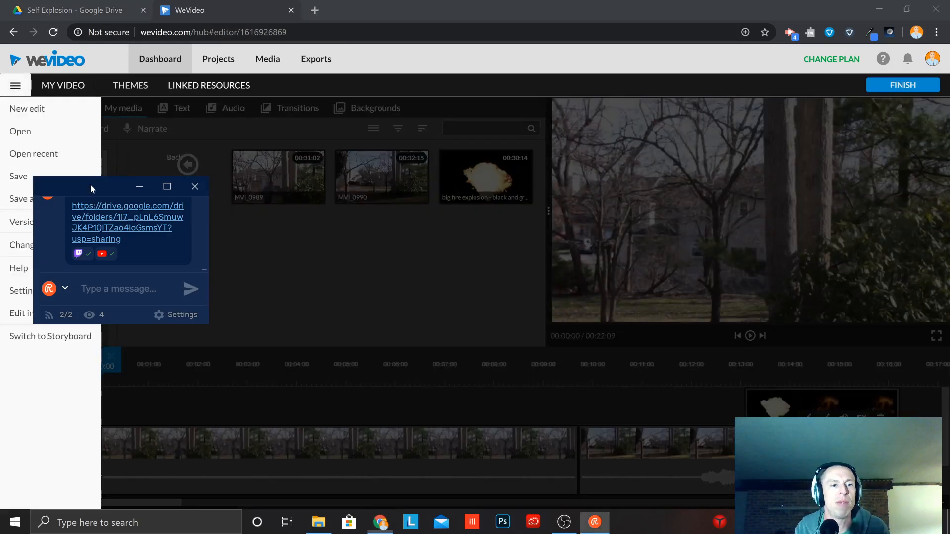
{"action": "left_click_drag", "start_coordinate": [90, 184], "coordinate": [338, 229]}
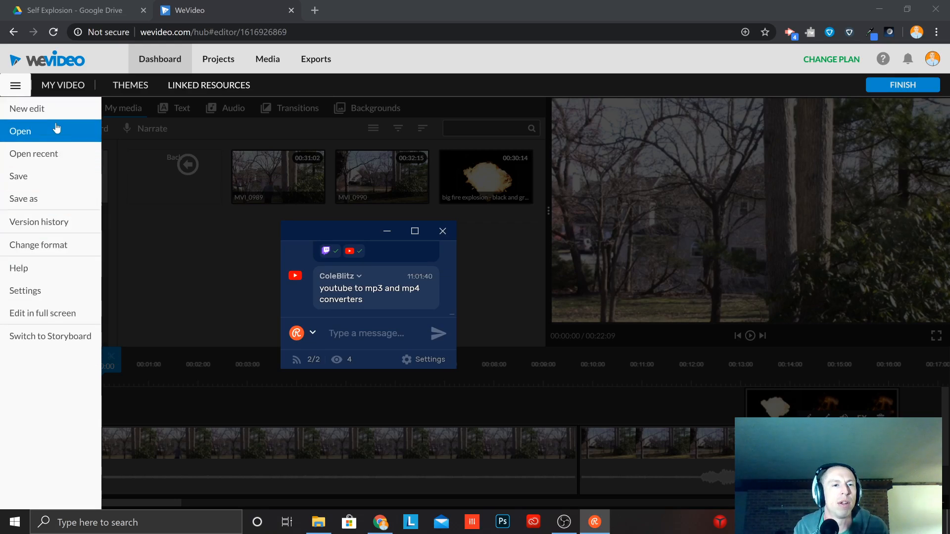
{"action": "left_click", "coordinate": [431, 56]}
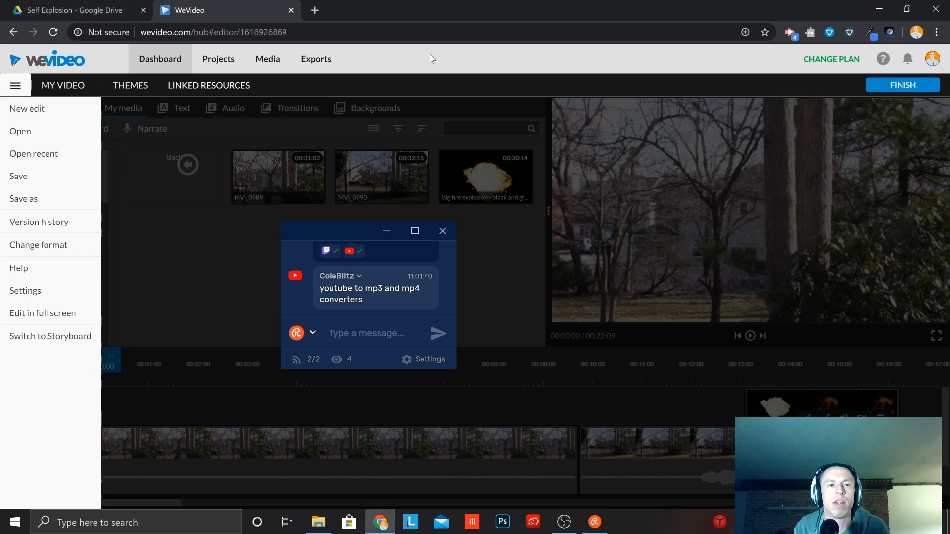
{"action": "left_click", "coordinate": [257, 265]}
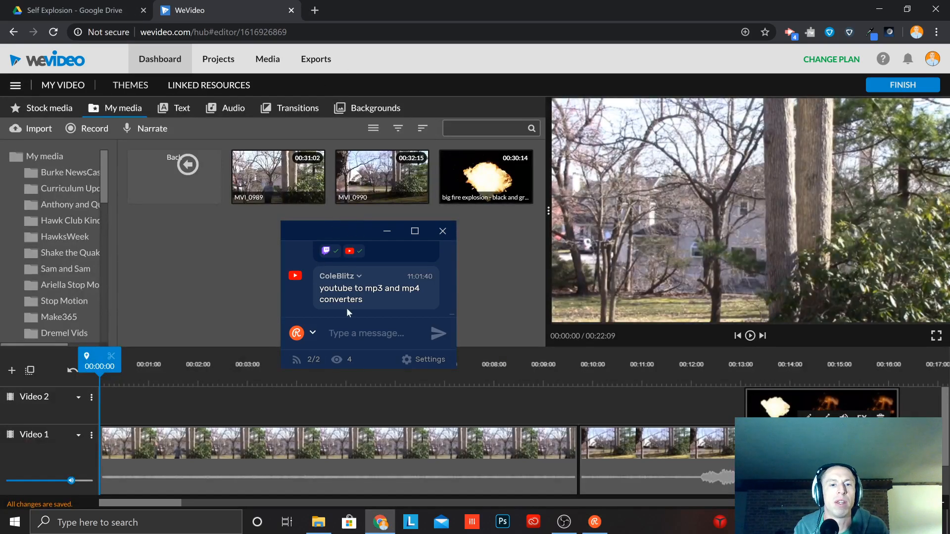
Read the chat message about YouTube to MP3 and MP4 converters.
{"action": "left_click", "coordinate": [372, 302]}
{"action": "left_click_drag", "start_coordinate": [334, 299], "coordinate": [319, 300]}
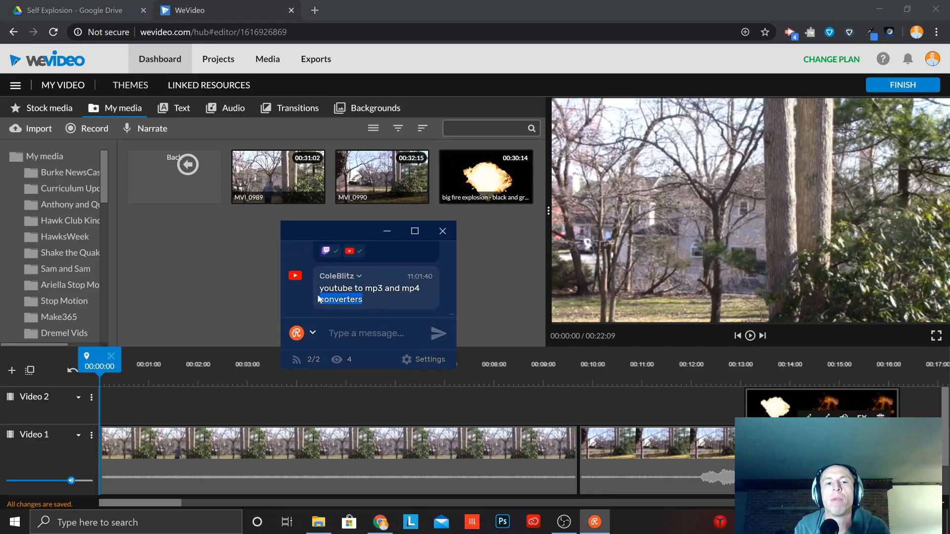
{"action": "left_click", "coordinate": [398, 303]}
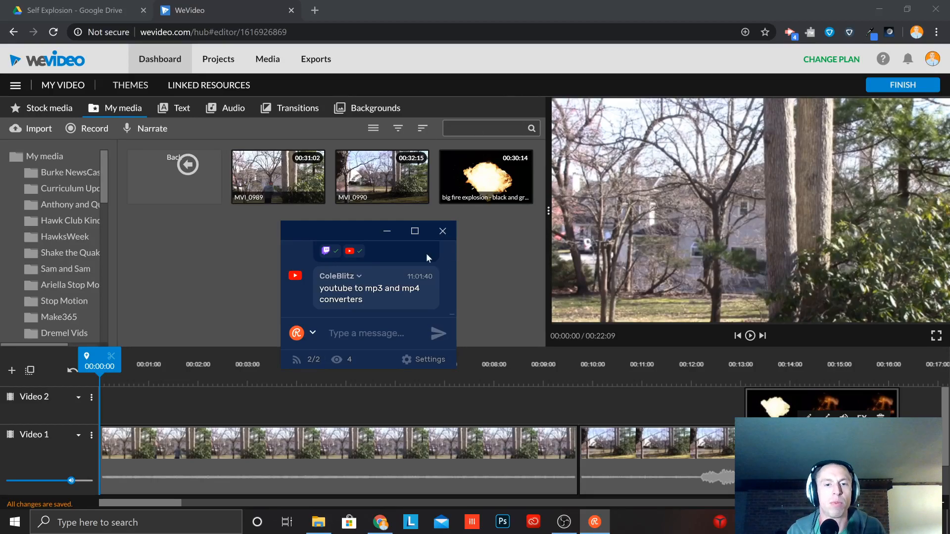
Move the chat window down over the timeline's track headers and review the latest messages.
{"action": "left_click_drag", "start_coordinate": [340, 231], "coordinate": [184, 221]}
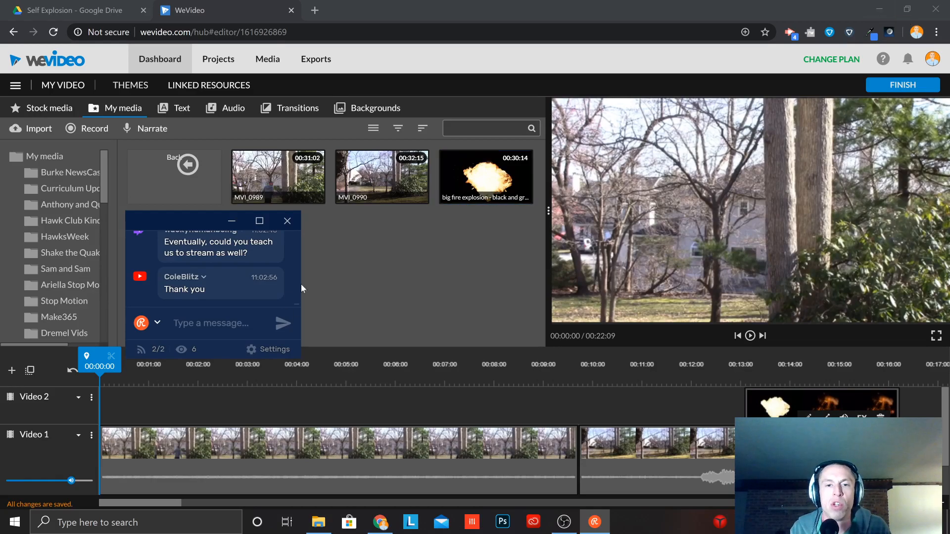
{"action": "left_click_drag", "start_coordinate": [193, 227], "coordinate": [82, 354]}
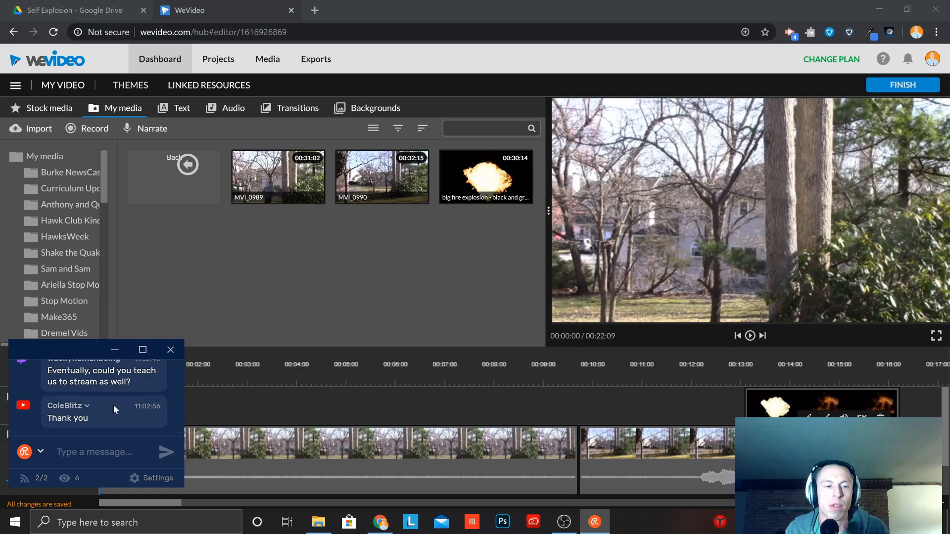
{"action": "scroll", "coordinate": [114, 410], "scroll_direction": "up", "scroll_amount": 1}
{"action": "scroll", "coordinate": [114, 409], "scroll_direction": "down", "scroll_amount": 1}
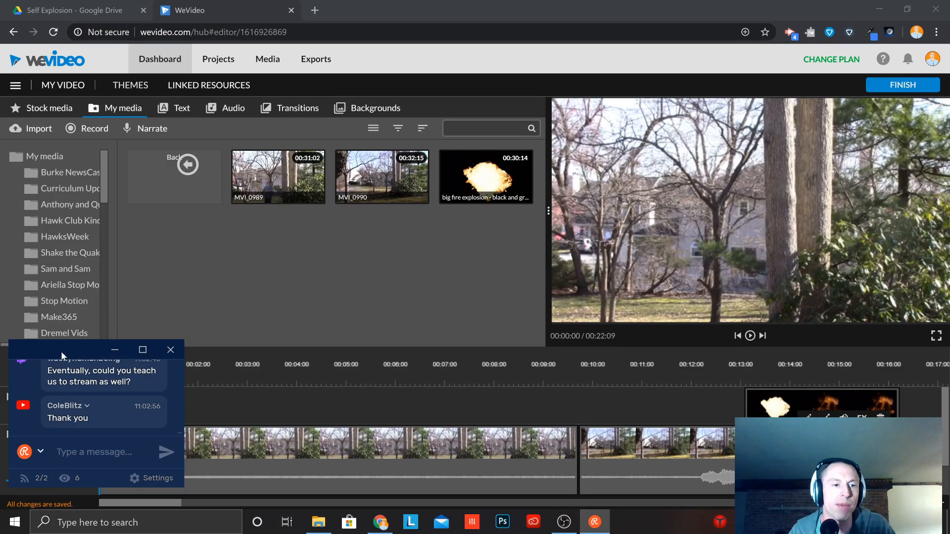
{"action": "left_click_drag", "start_coordinate": [61, 352], "coordinate": [76, 316]}
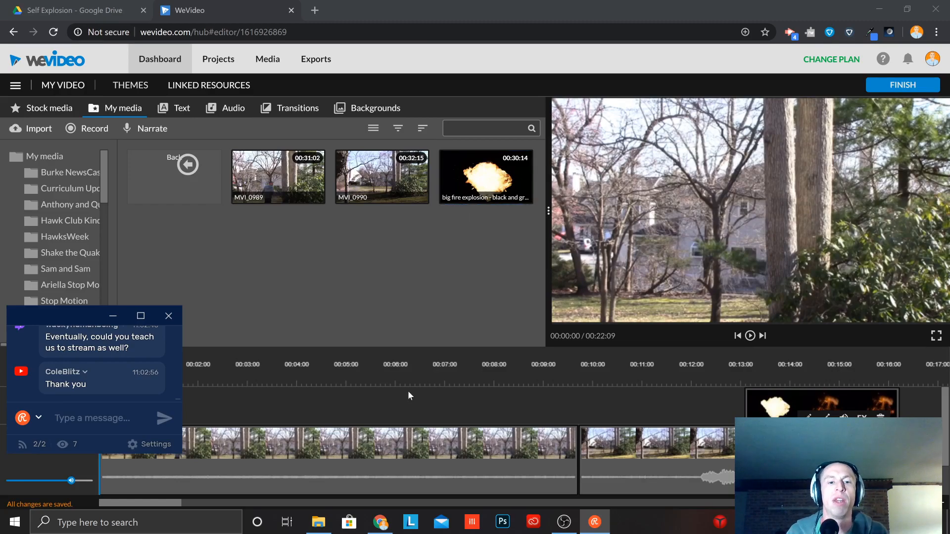
Open the first MVI_0989 timeline clip for editing and move the chat window clear of the Transform settings, beneath the preview.
{"action": "double_click", "coordinate": [411, 446]}
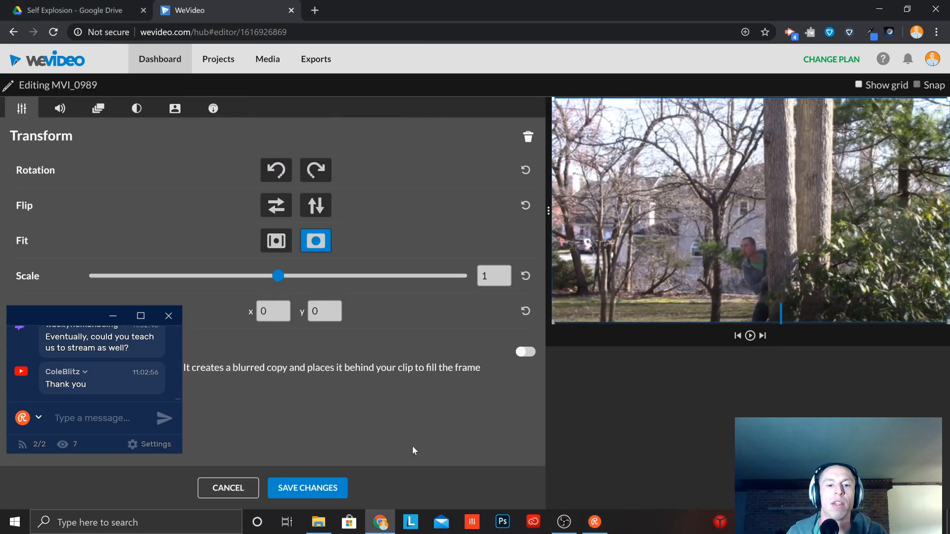
{"action": "left_click_drag", "start_coordinate": [36, 319], "coordinate": [801, 349]}
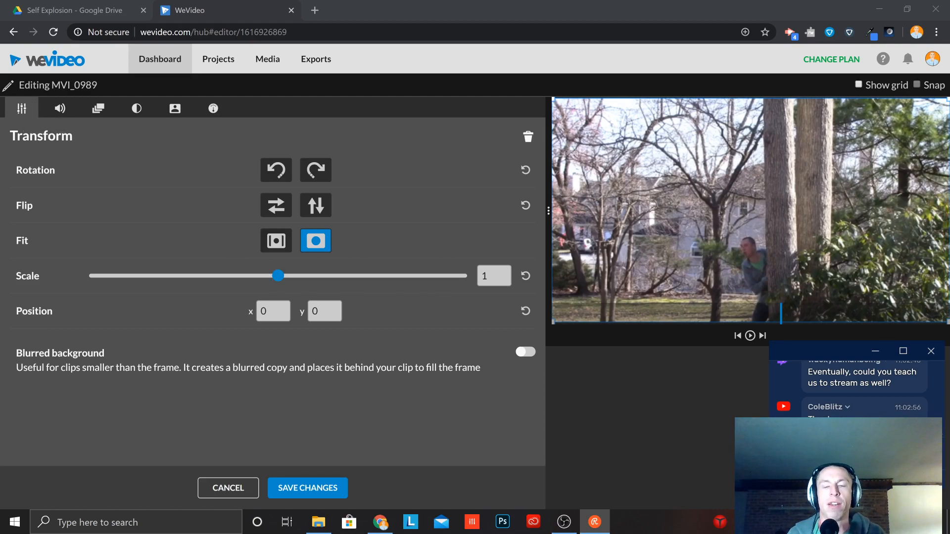
{"action": "mouse_move", "coordinate": [811, 352]}
{"action": "left_mouse_down"}
{"action": "mouse_move", "coordinate": [735, 314]}
{"action": "mouse_move", "coordinate": [804, 339]}
{"action": "left_mouse_up"}
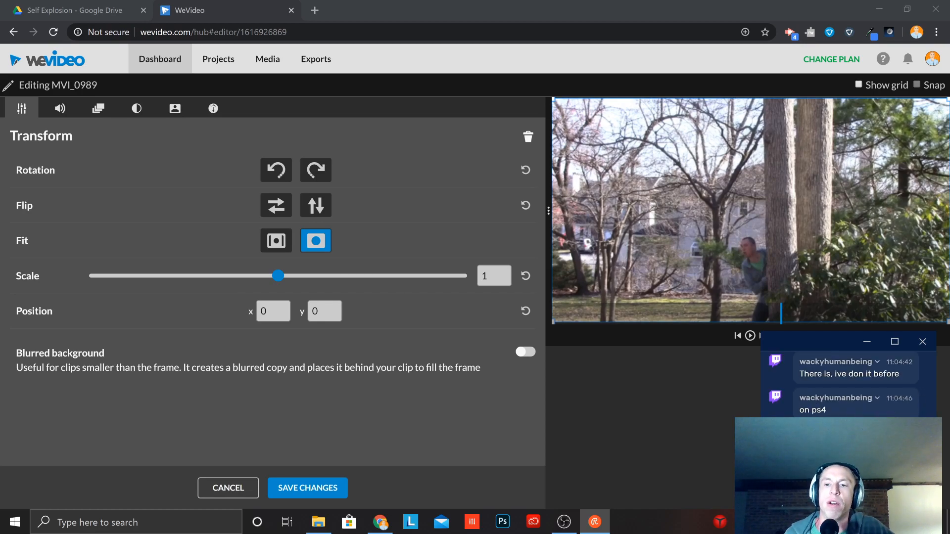
Review the chat messages about broadcasting to YouTube Live without extra hardware.
{"action": "scroll", "coordinate": [922, 389], "scroll_direction": "up", "scroll_amount": 1}
{"action": "scroll", "coordinate": [910, 377], "scroll_direction": "down", "scroll_amount": 2}
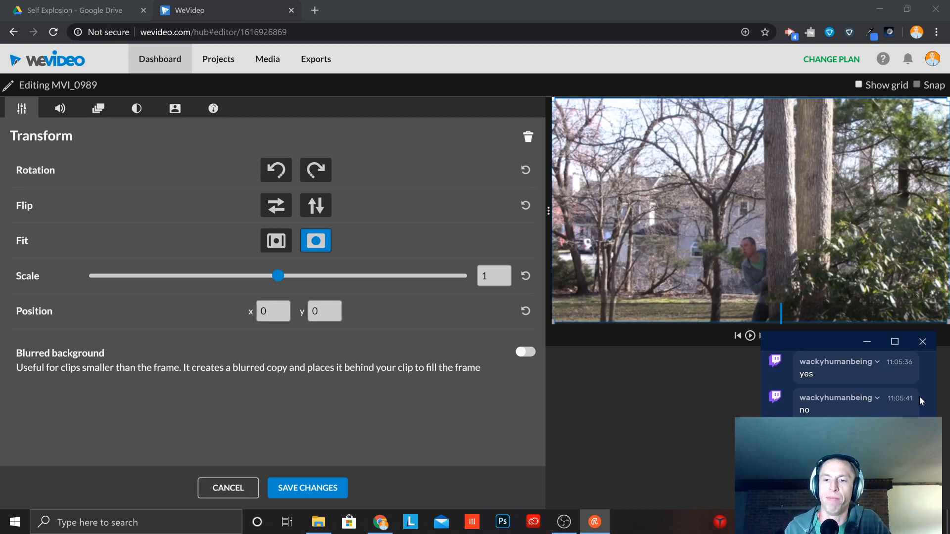
{"action": "scroll", "coordinate": [920, 397], "scroll_direction": "up", "scroll_amount": 1}
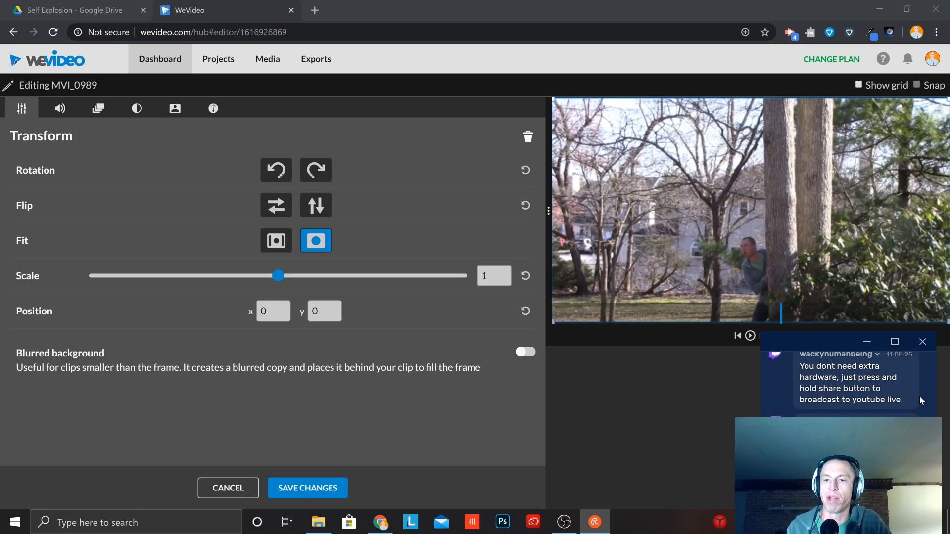
{"action": "scroll", "coordinate": [924, 394], "scroll_direction": "up", "scroll_amount": 1}
{"action": "scroll", "coordinate": [923, 394], "scroll_direction": "down", "scroll_amount": 1}
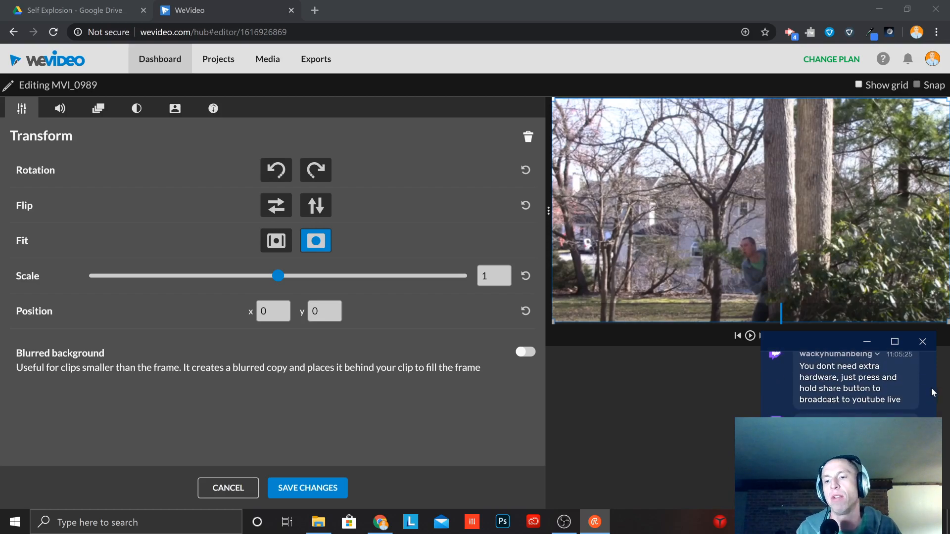
{"action": "scroll", "coordinate": [932, 393], "scroll_direction": "down", "scroll_amount": 2}
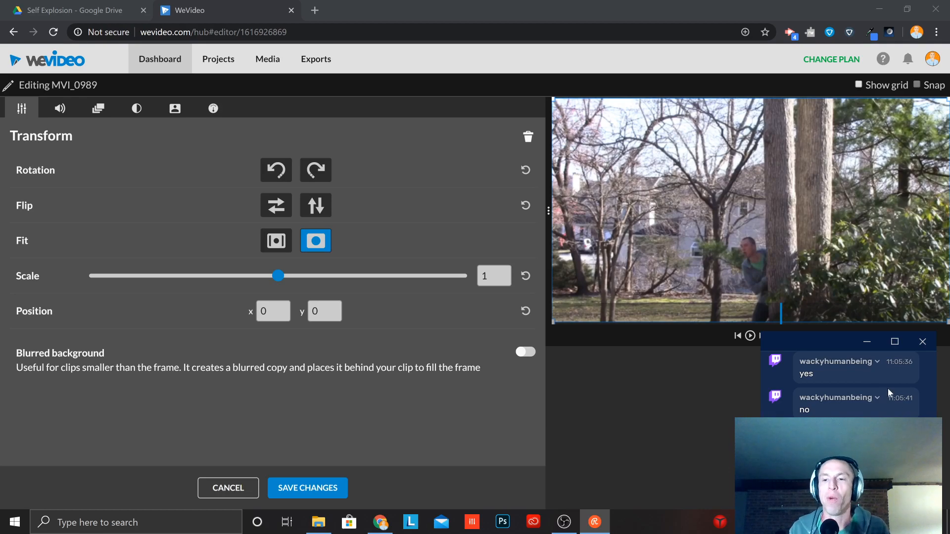
{"action": "scroll", "coordinate": [896, 383], "scroll_direction": "up", "scroll_amount": 2}
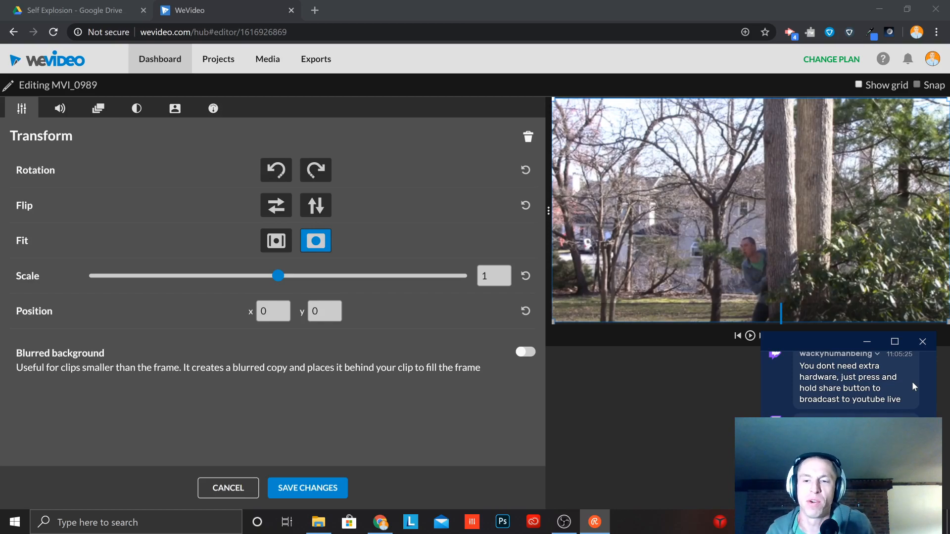
{"action": "scroll", "coordinate": [915, 377], "scroll_direction": "down", "scroll_amount": 3}
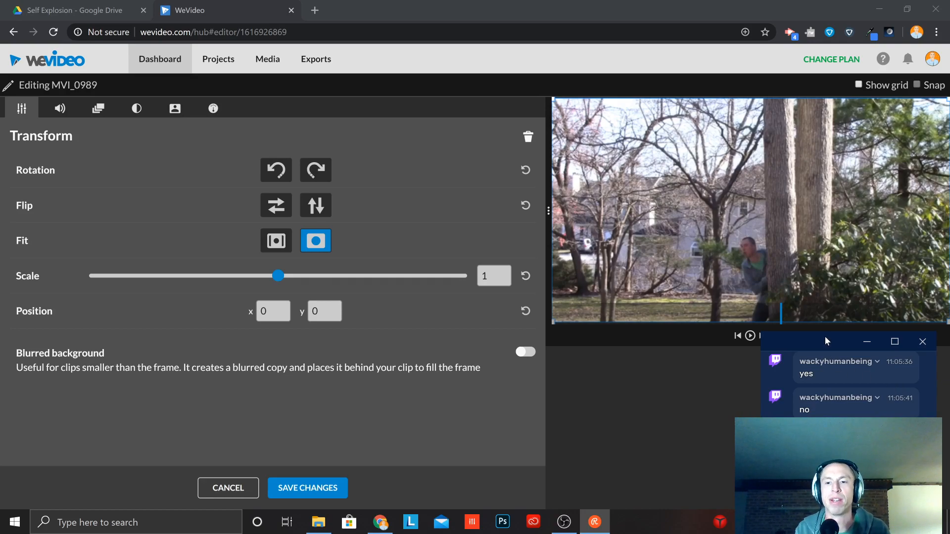
Shift the chat window clear of the preview's playback controls and reread the recent and newly posted messages.
{"action": "mouse_move", "coordinate": [826, 337]}
{"action": "left_mouse_down"}
{"action": "mouse_move", "coordinate": [831, 316]}
{"action": "mouse_move", "coordinate": [835, 340]}
{"action": "left_mouse_up"}
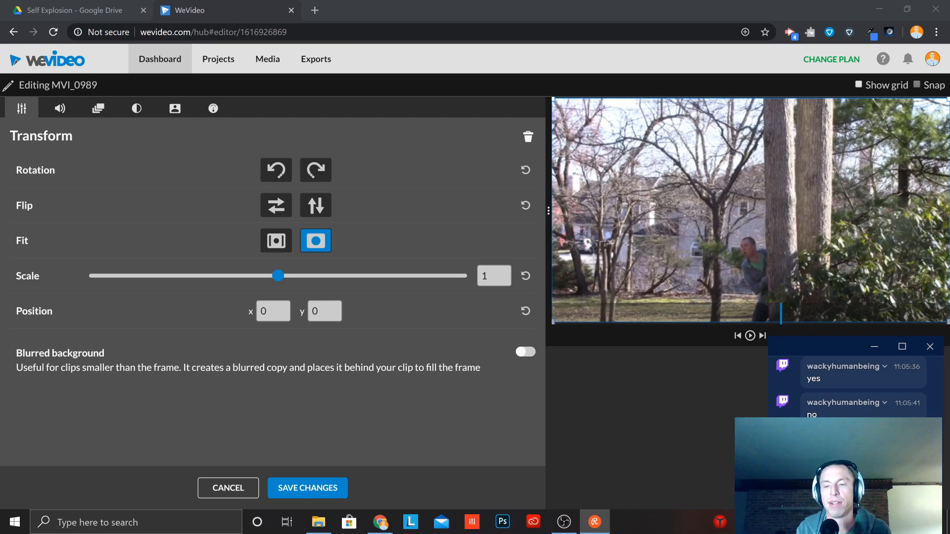
{"action": "scroll", "coordinate": [855, 387], "scroll_direction": "up", "scroll_amount": 2}
{"action": "scroll", "coordinate": [856, 387], "scroll_direction": "down", "scroll_amount": 2}
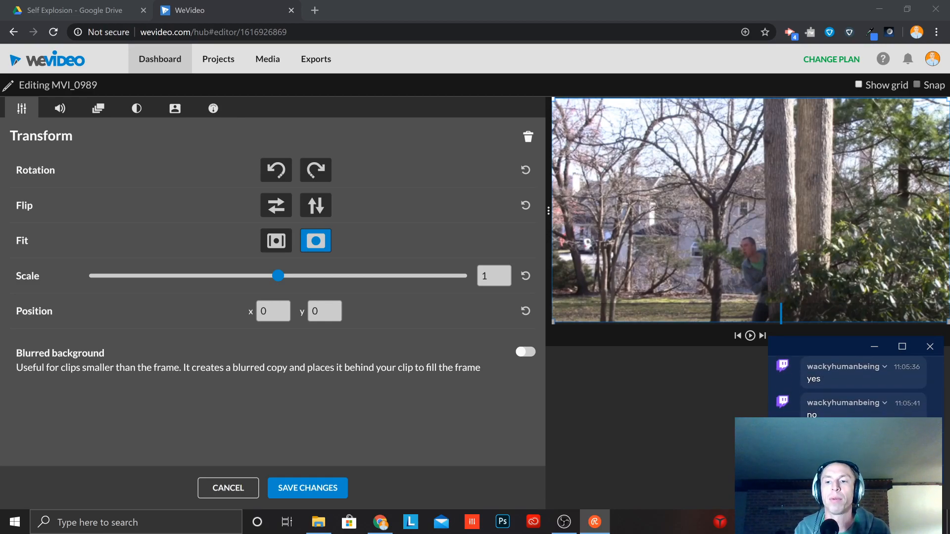
{"action": "mouse_move", "coordinate": [785, 342]}
{"action": "left_mouse_down"}
{"action": "mouse_move", "coordinate": [785, 328]}
{"action": "mouse_move", "coordinate": [785, 340]}
{"action": "left_mouse_up"}
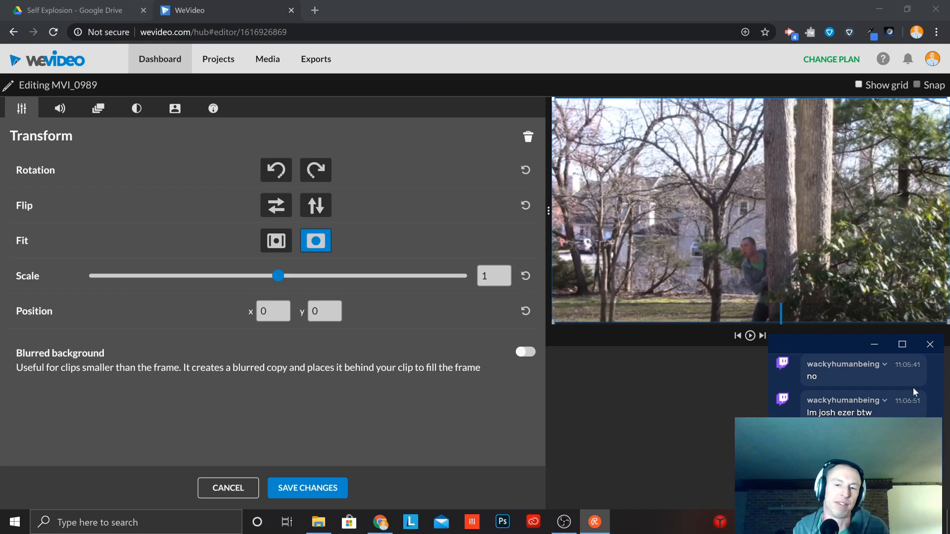
{"action": "scroll", "coordinate": [913, 388], "scroll_direction": "up", "scroll_amount": 2}
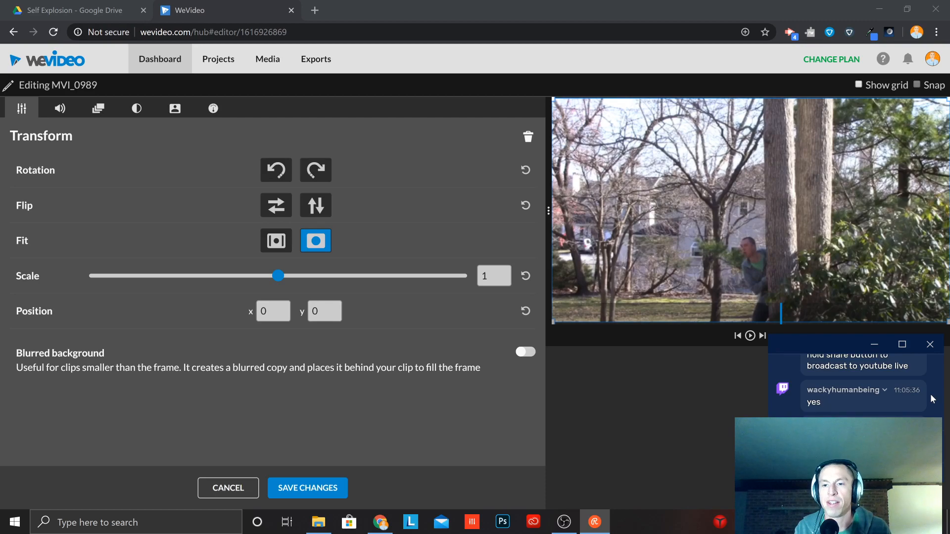
{"action": "scroll", "coordinate": [931, 394], "scroll_direction": "down", "scroll_amount": 3}
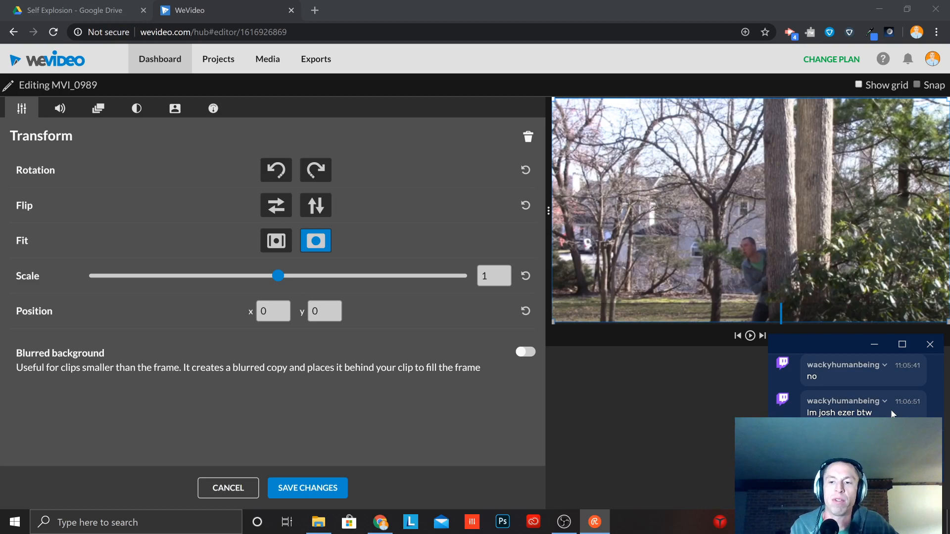
{"action": "mouse_move", "coordinate": [838, 339]}
{"action": "left_mouse_down"}
{"action": "mouse_move", "coordinate": [830, 293]}
{"action": "mouse_move", "coordinate": [843, 358]}
{"action": "mouse_move", "coordinate": [833, 351]}
{"action": "left_mouse_up"}
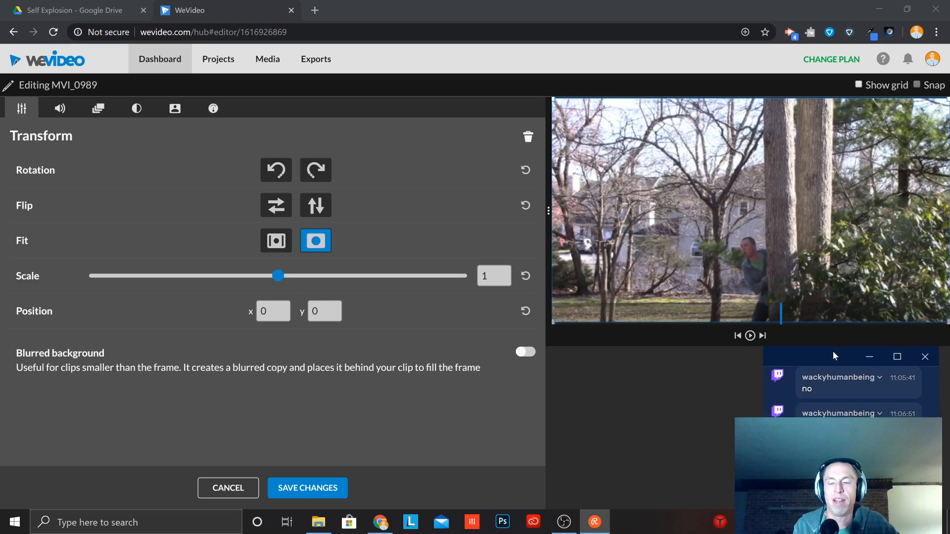
Switch to OBS and move the floating chat window up, clear of the webcam picture.
{"action": "left_click", "coordinate": [564, 522]}
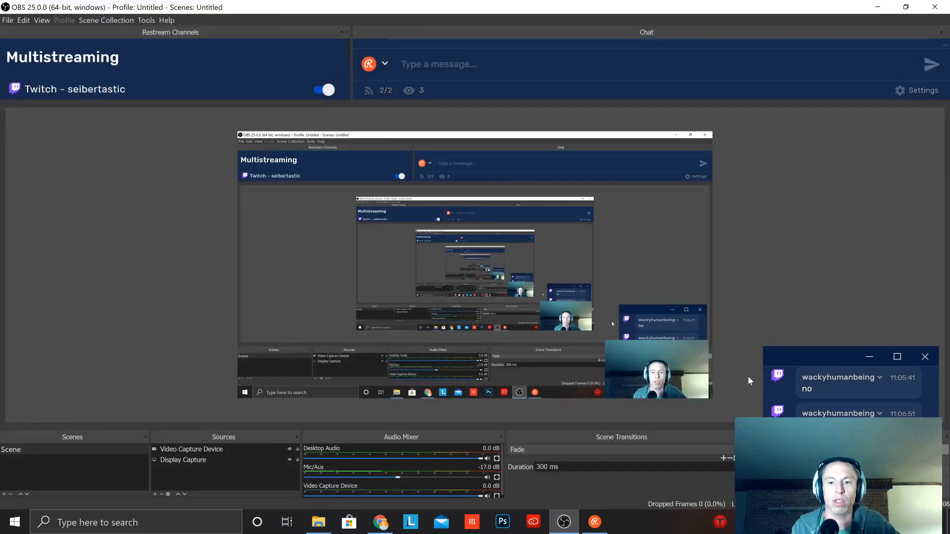
{"action": "left_click_drag", "start_coordinate": [832, 357], "coordinate": [841, 229]}
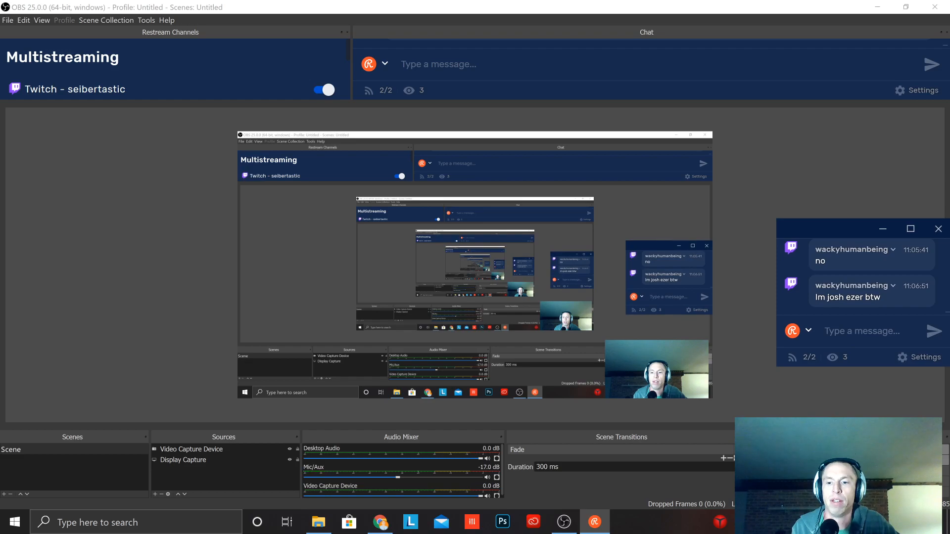